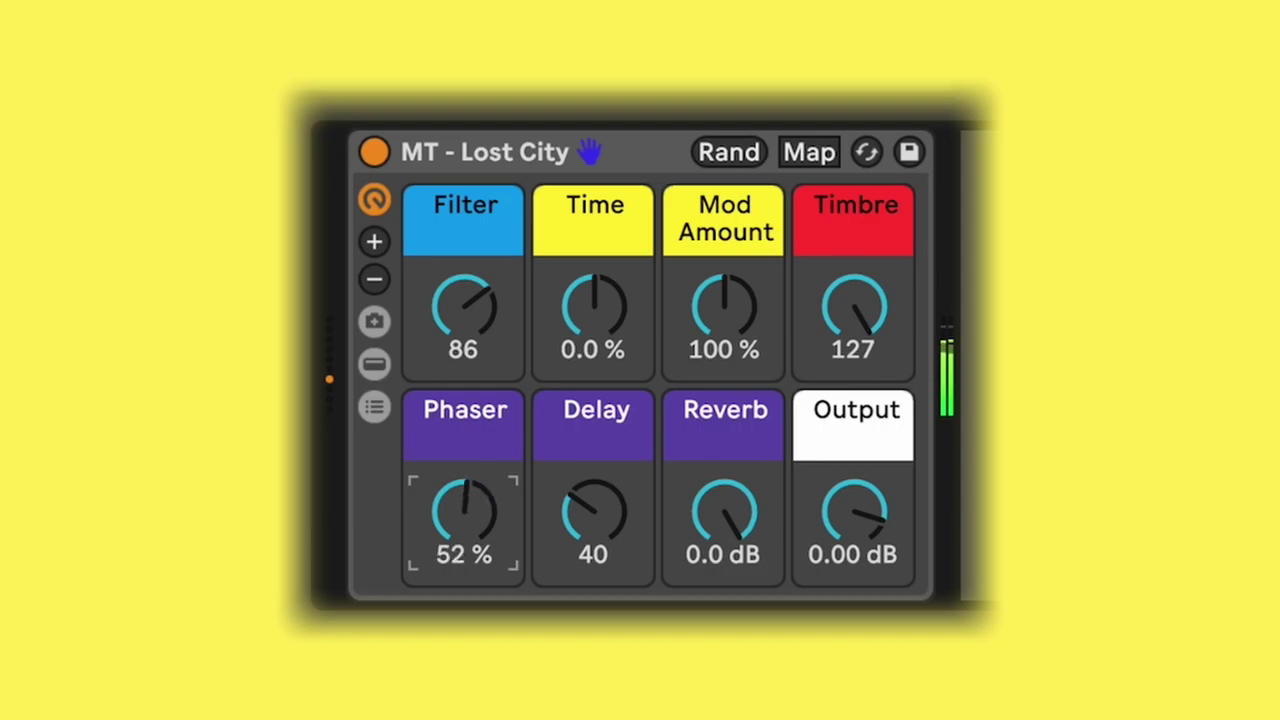
# Turn down the demo rack's Phaser macro and raise its Delay macro amount
pyautogui.click(560, 523)
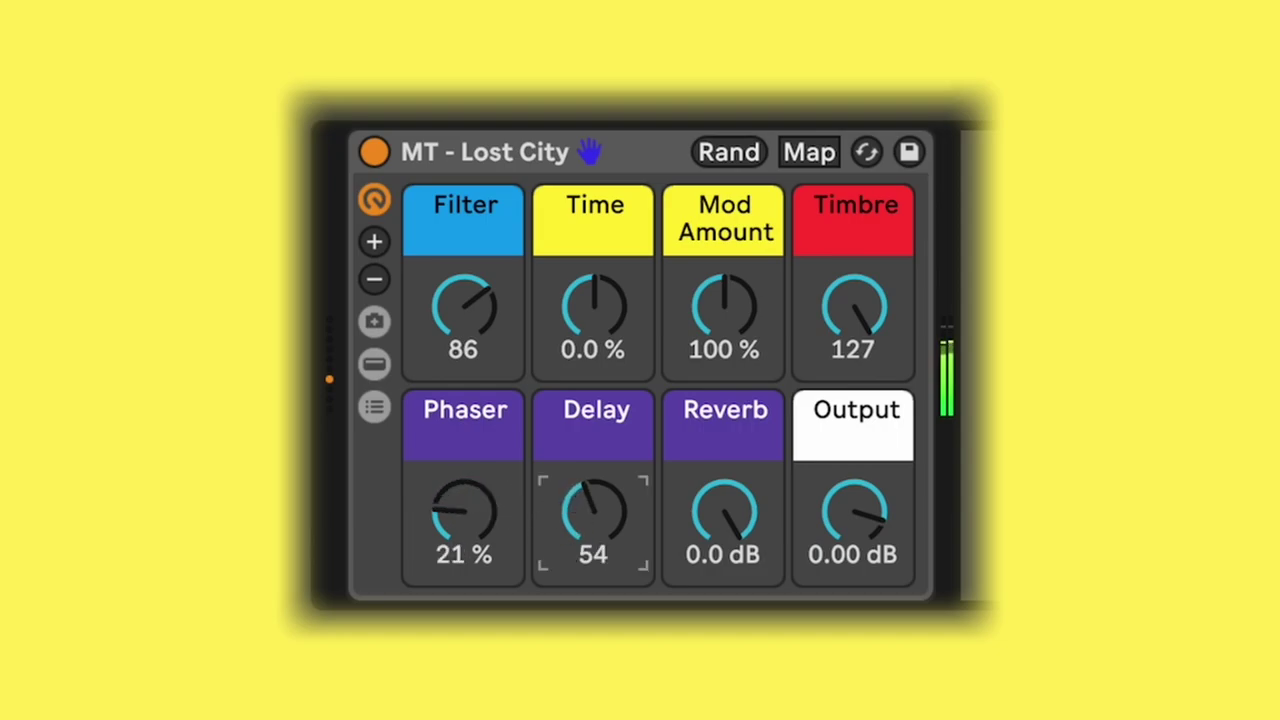
pyautogui.moveTo(571, 520); pyautogui.dragTo(571, 514)
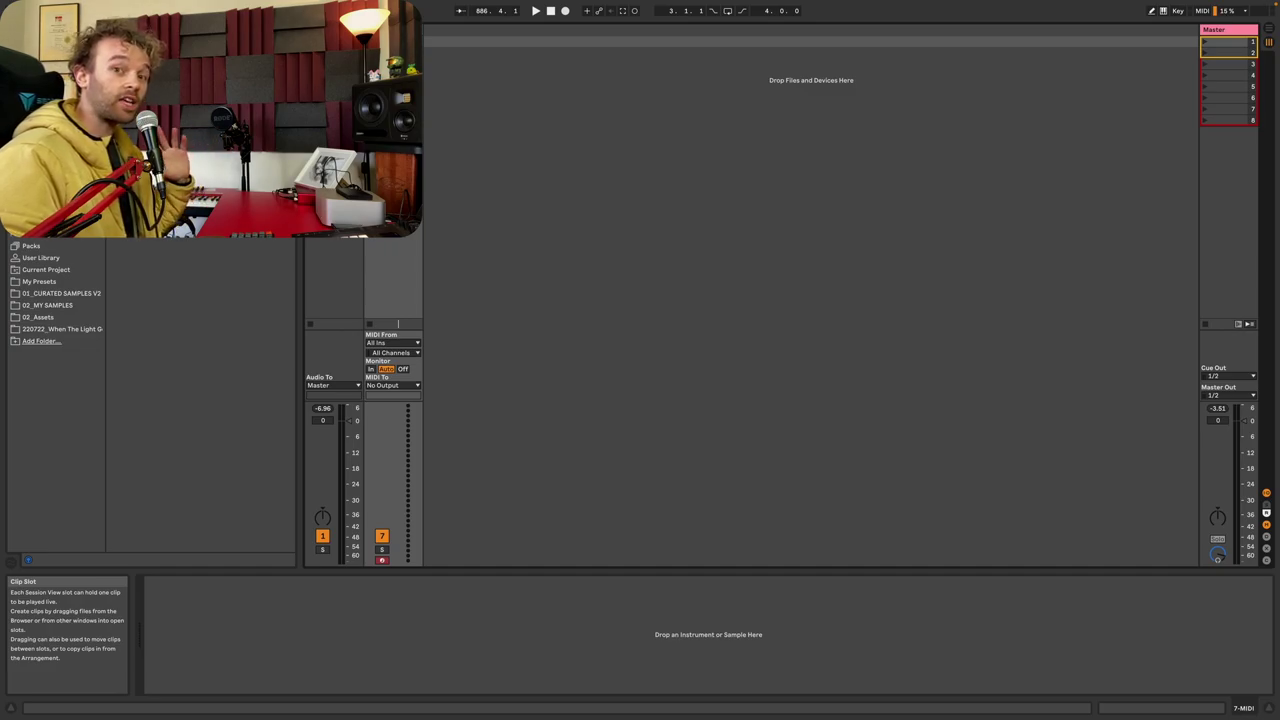
# Open the project's sample folder in the browser
pyautogui.click(62, 329)
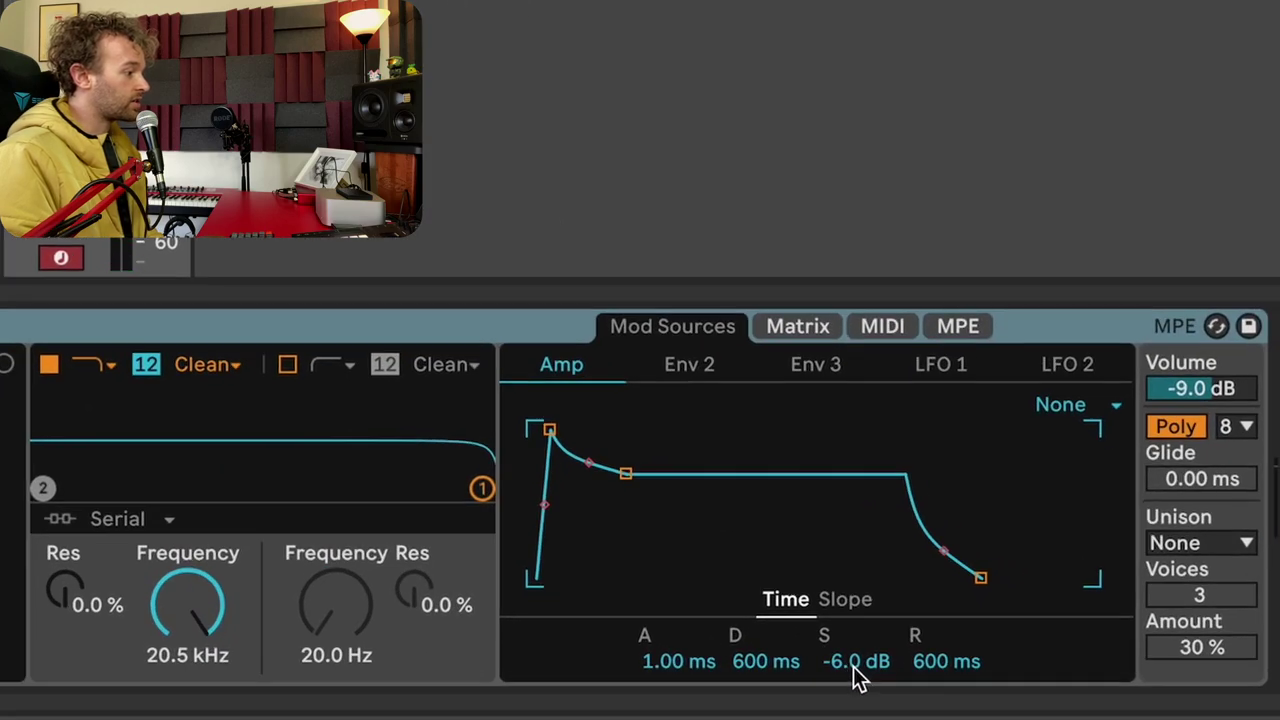
# Shape the amp envelope to a ~9 s attack, long decay, -6.3 dB sustain and ~10 s release
pyautogui.moveTo(855, 672); pyautogui.dragTo(855, 644)
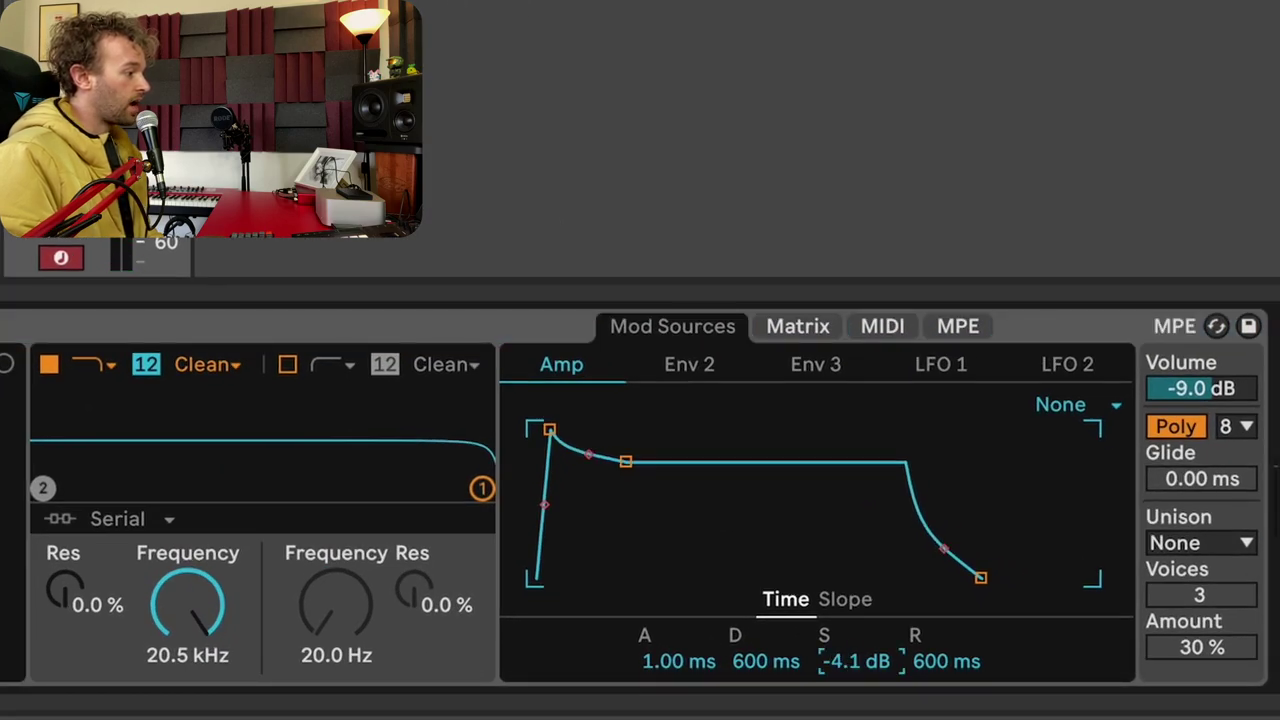
pyautogui.moveTo(666, 674); pyautogui.dragTo(666, 603)
pyautogui.moveTo(966, 677); pyautogui.dragTo(966, 635)
pyautogui.moveTo(697, 666); pyautogui.dragTo(697, 642)
pyautogui.moveTo(945, 668); pyautogui.dragTo(945, 688)
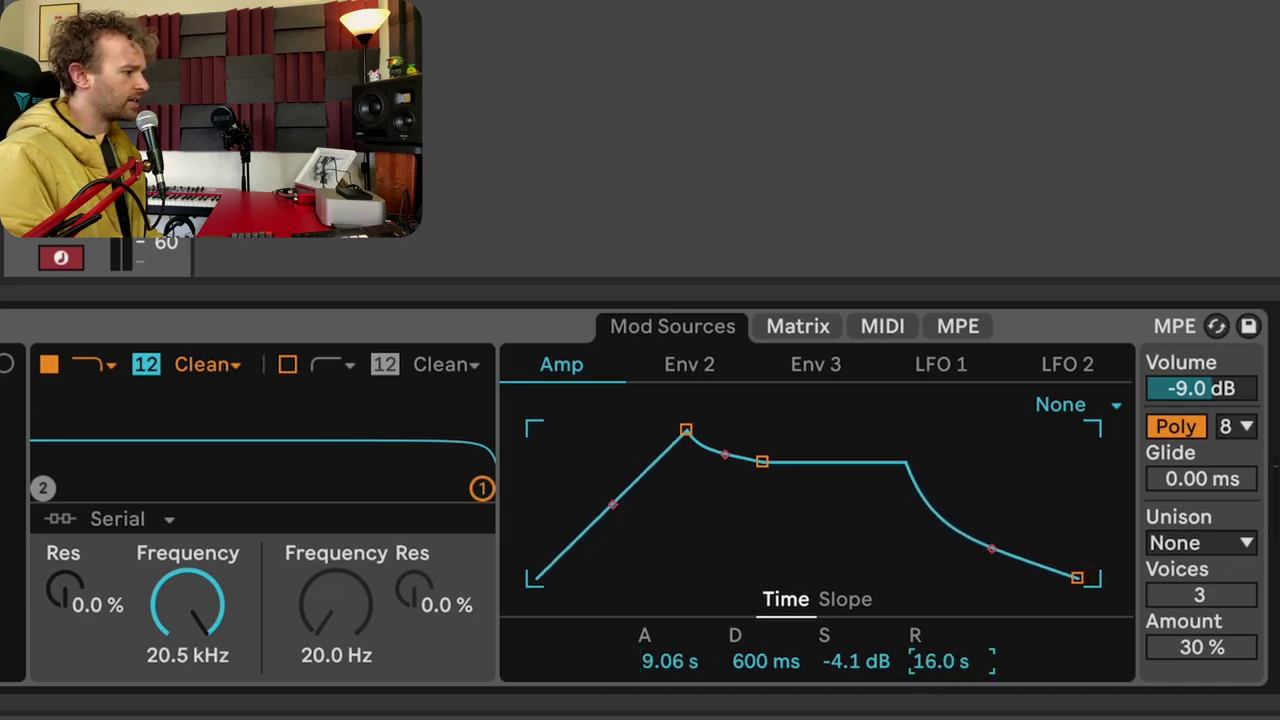
pyautogui.moveTo(749, 663); pyautogui.dragTo(749, 598)
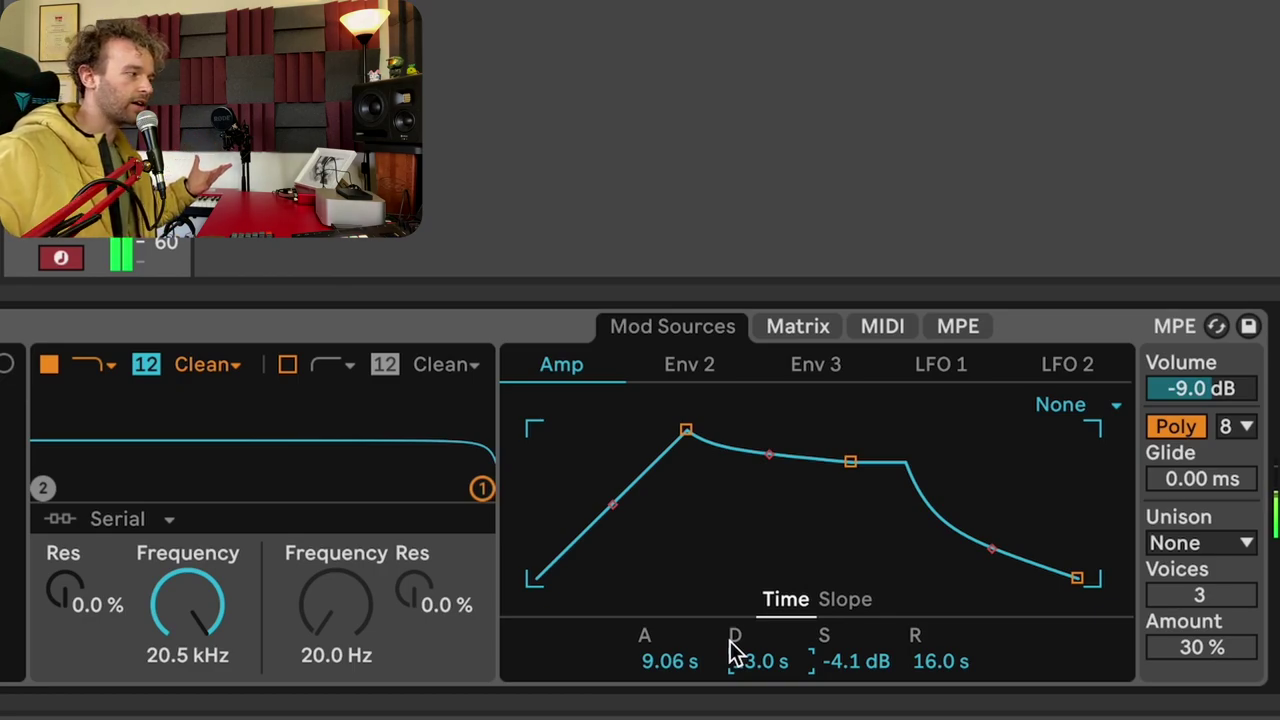
pyautogui.moveTo(943, 674); pyautogui.dragTo(943, 709)
pyautogui.moveTo(878, 672); pyautogui.dragTo(878, 692)
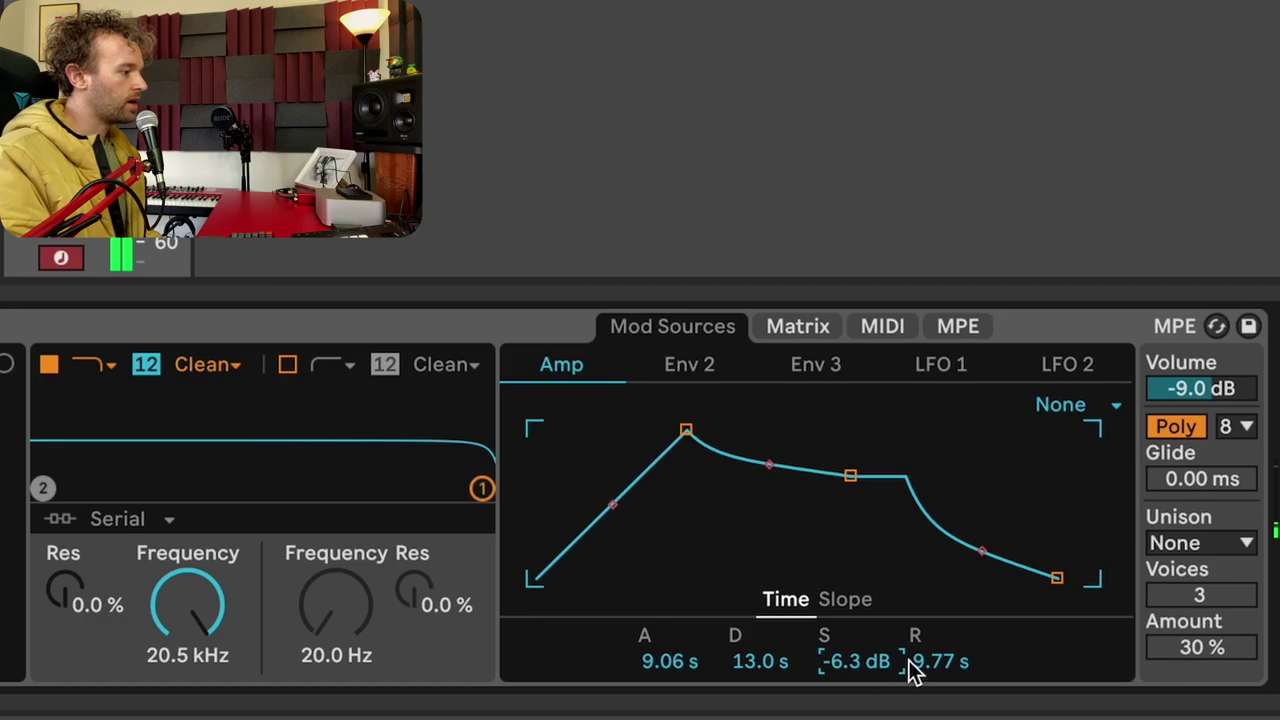
pyautogui.moveTo(760, 661); pyautogui.dragTo(760, 676)
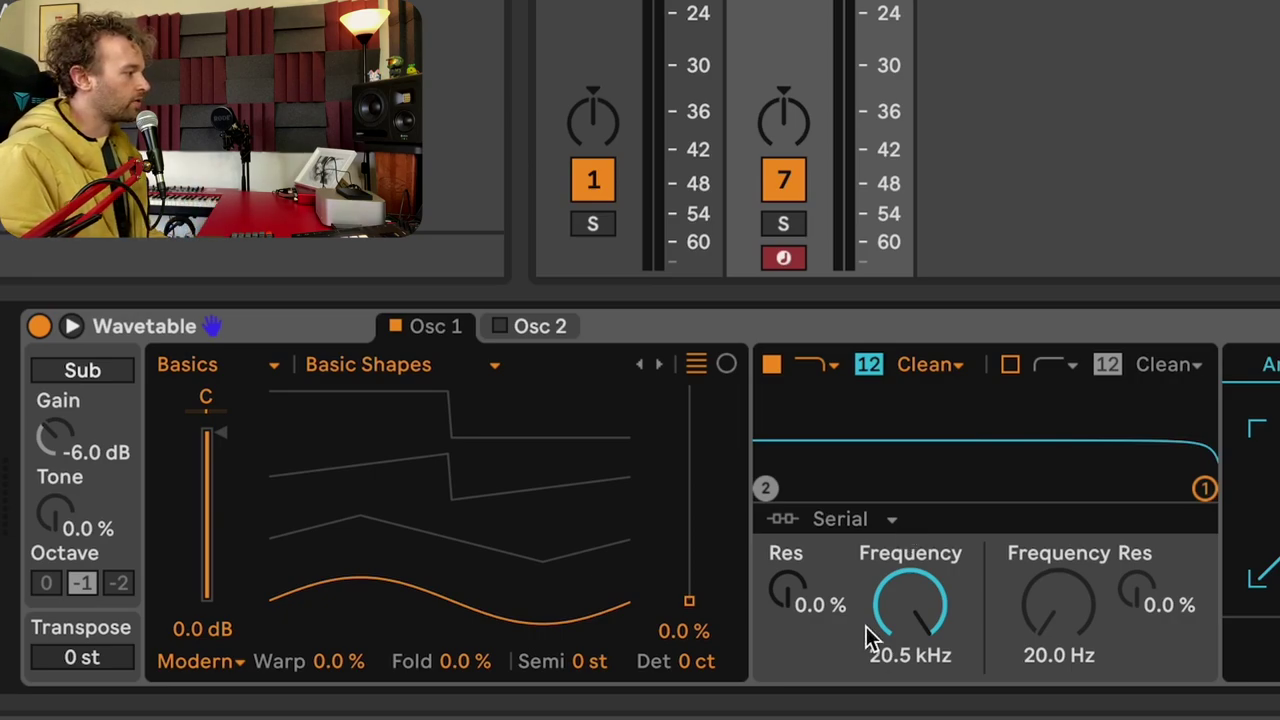
# Load the Amber wavetable from the Collection category into oscillator 1 and set its position to 47%
pyautogui.moveTo(689, 601); pyautogui.dragTo(689, 461)
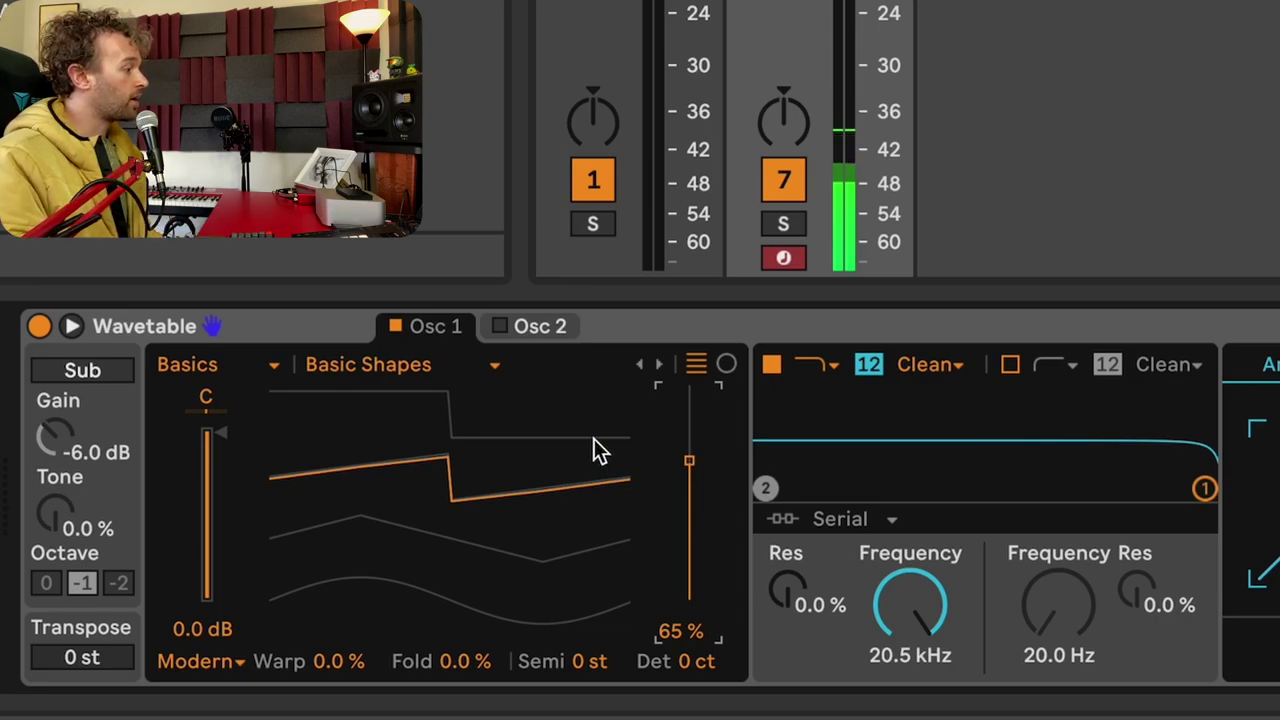
pyautogui.click(255, 369)
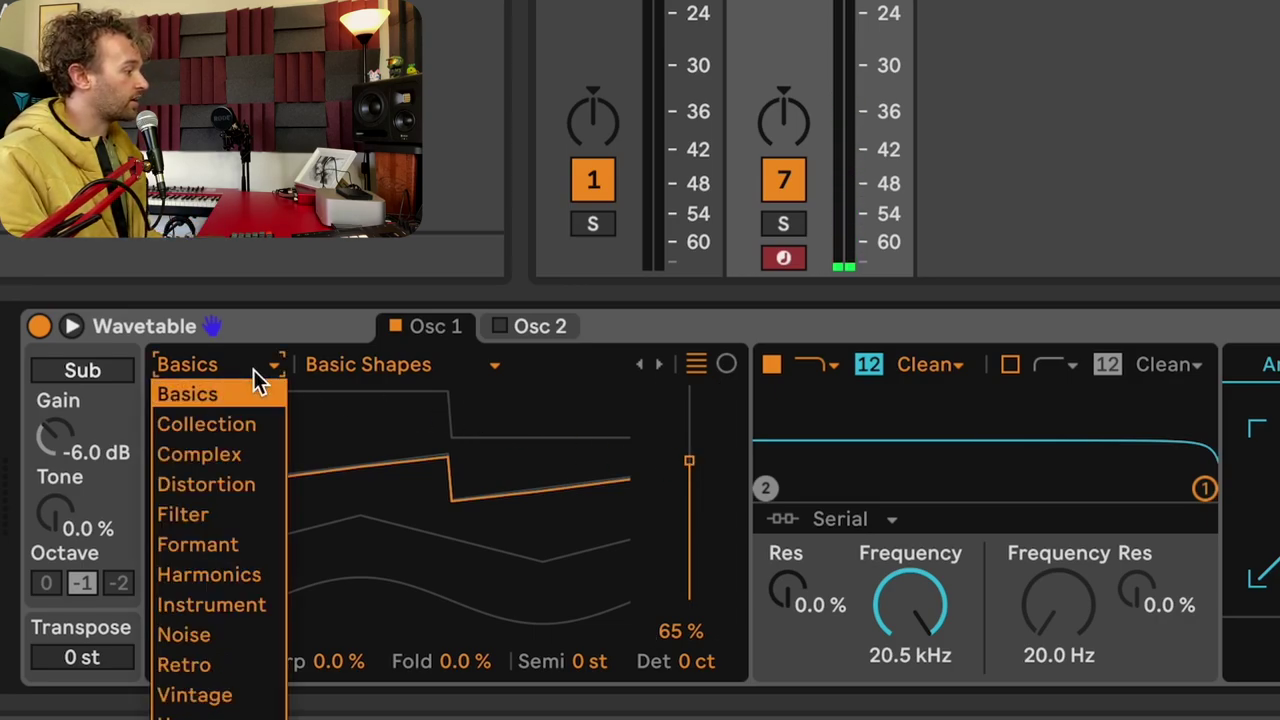
pyautogui.click(251, 425)
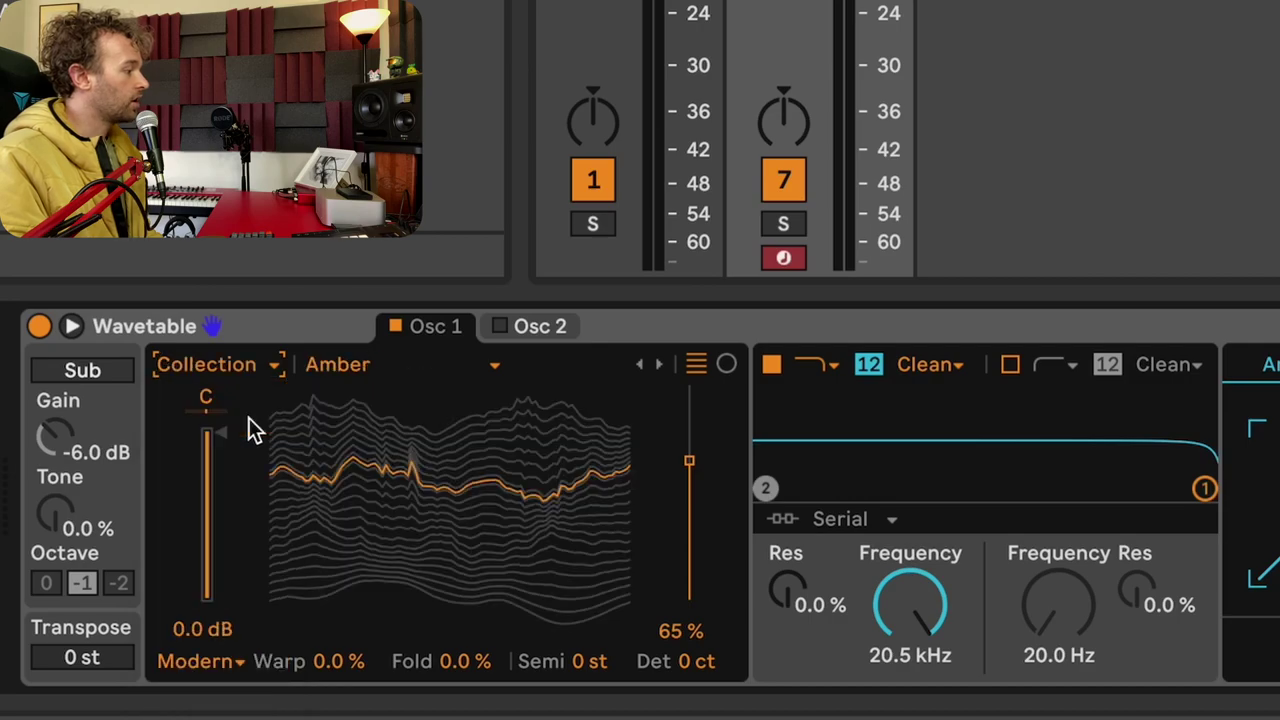
pyautogui.moveTo(691, 463); pyautogui.dragTo(689, 485)
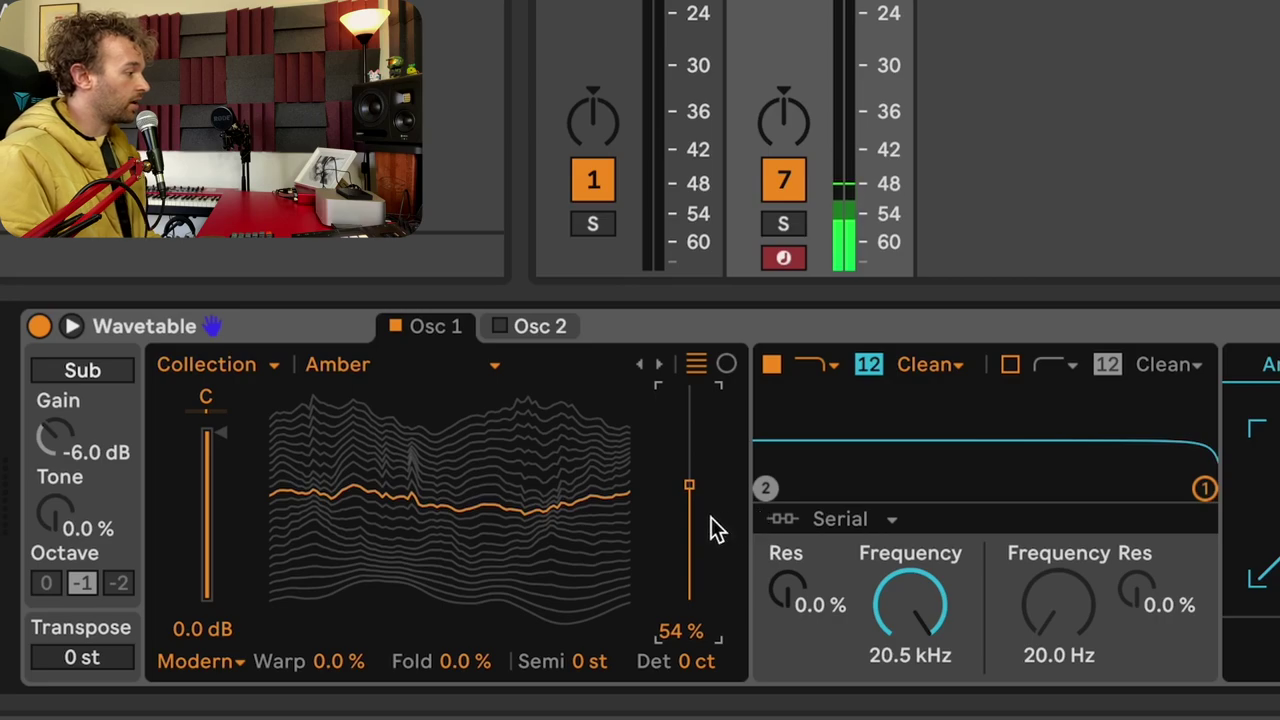
pyautogui.moveTo(691, 492)
pyautogui.mouseDown()
pyautogui.moveTo(689, 600)
pyautogui.moveTo(689, 389)
pyautogui.moveTo(689, 600)
pyautogui.moveTo(689, 404)
pyautogui.moveTo(689, 596)
pyautogui.moveTo(689, 500)
pyautogui.mouseUp()
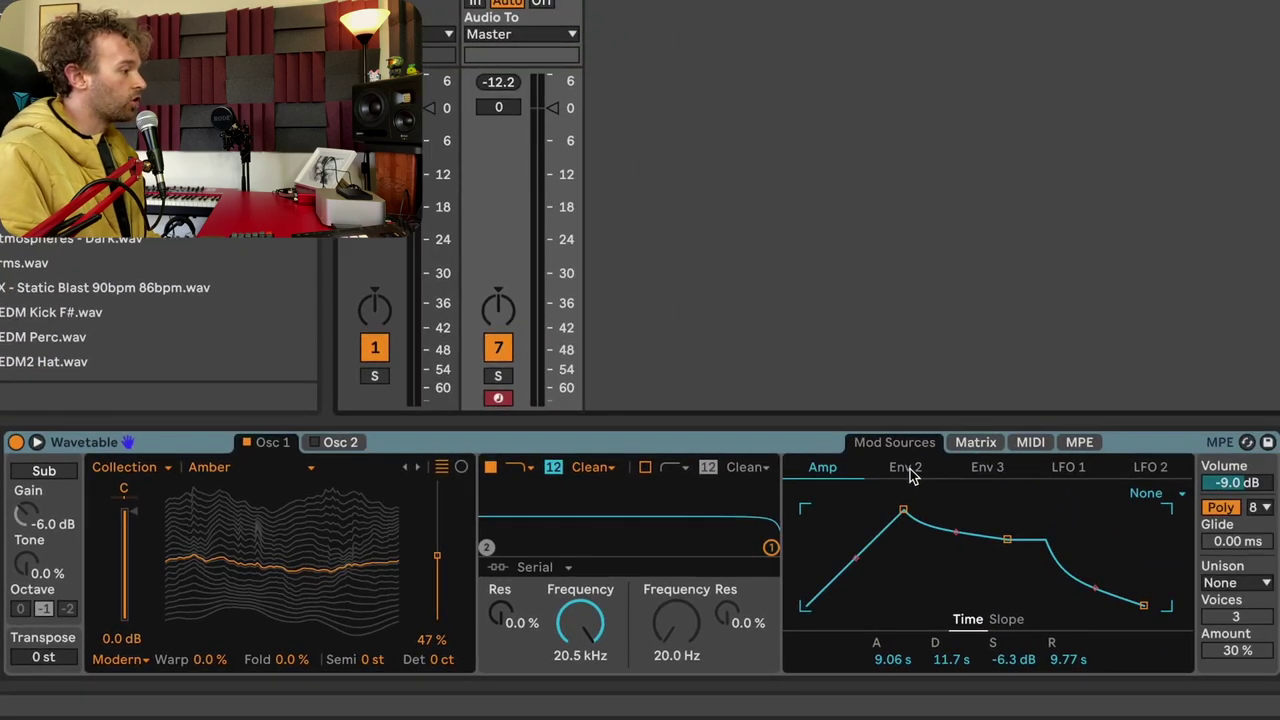
# In the modulation matrix, assign Env 2 to Osc 1 wavetable position with an amount of 66
pyautogui.click(910, 470)
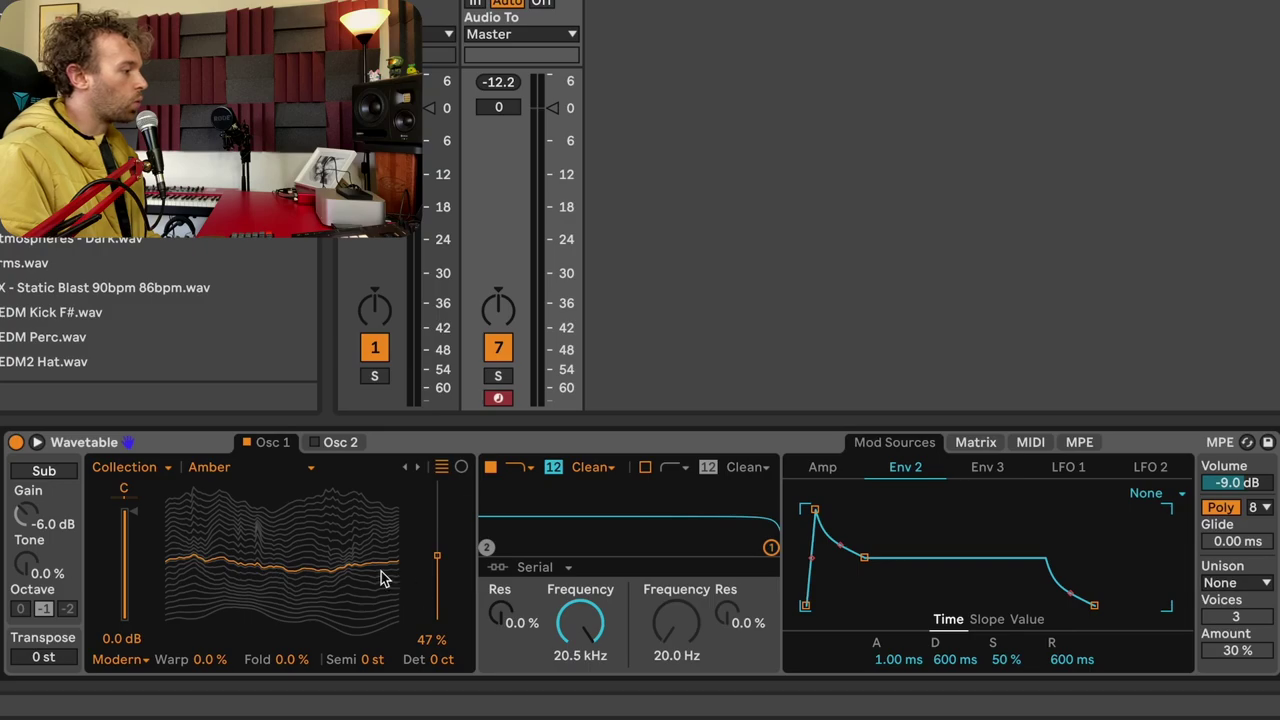
pyautogui.click(975, 444)
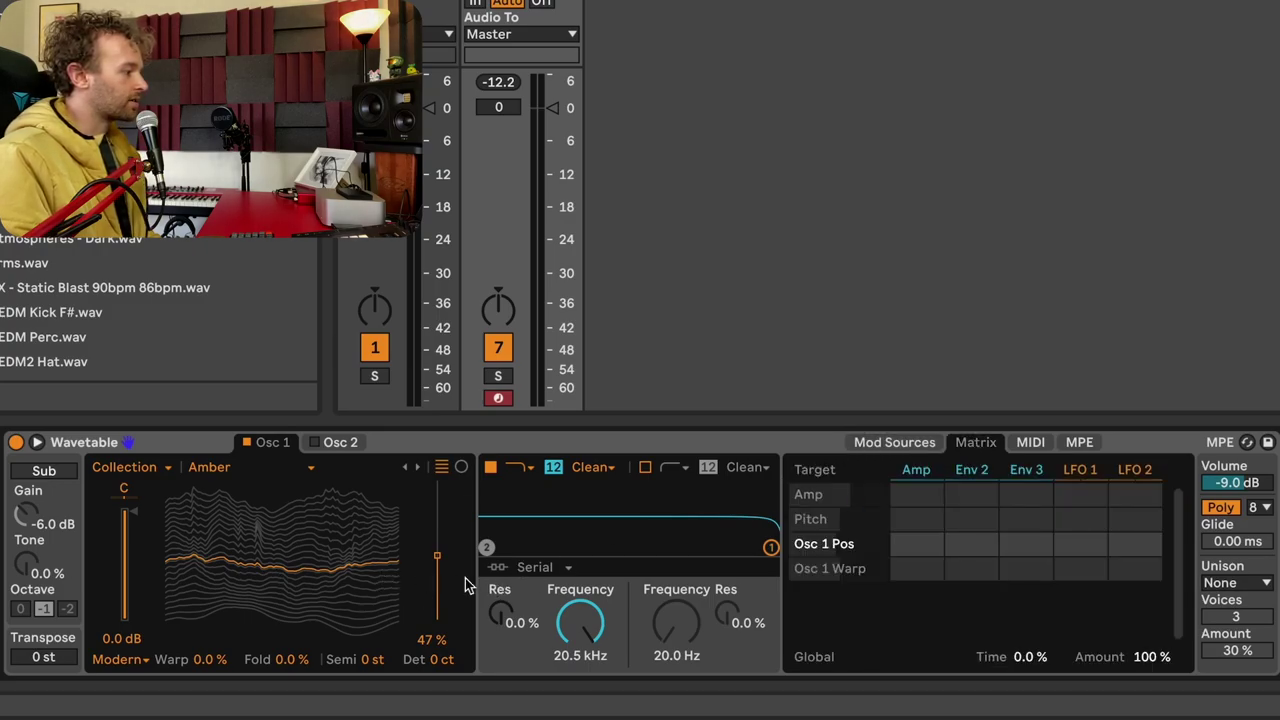
pyautogui.click(439, 555)
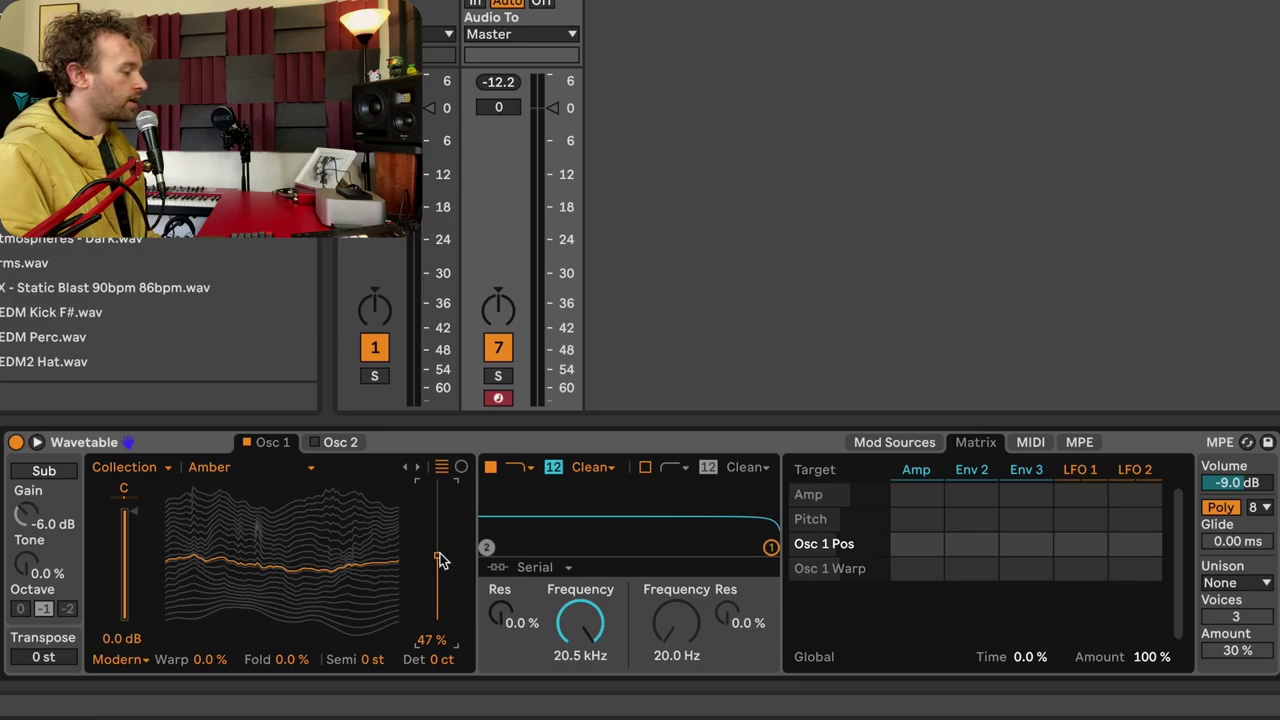
pyautogui.click(985, 547)
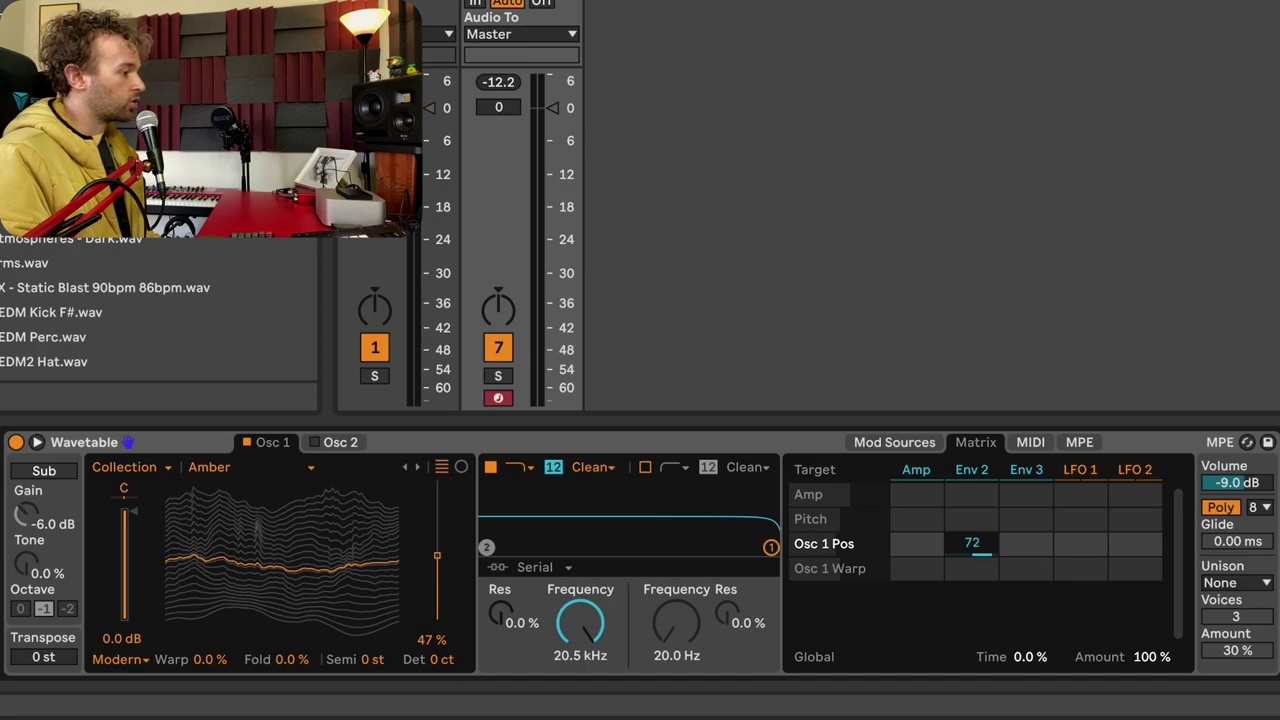
pyautogui.click(978, 474)
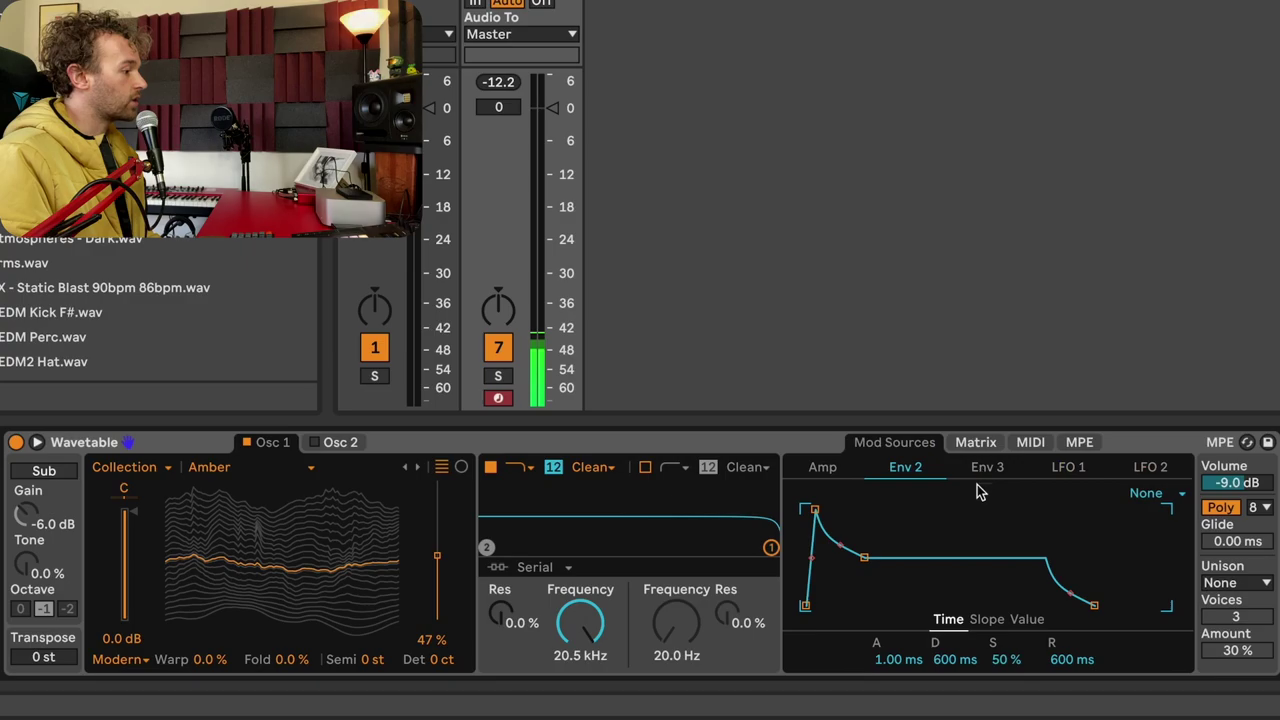
# Give Env 2 a 3.54 s attack, 13.5 s decay, 15.4 s release, and drop Osc 1 position to 0%
pyautogui.moveTo(906, 657); pyautogui.dragTo(906, 590)
pyautogui.moveTo(955, 659); pyautogui.dragTo(955, 610)
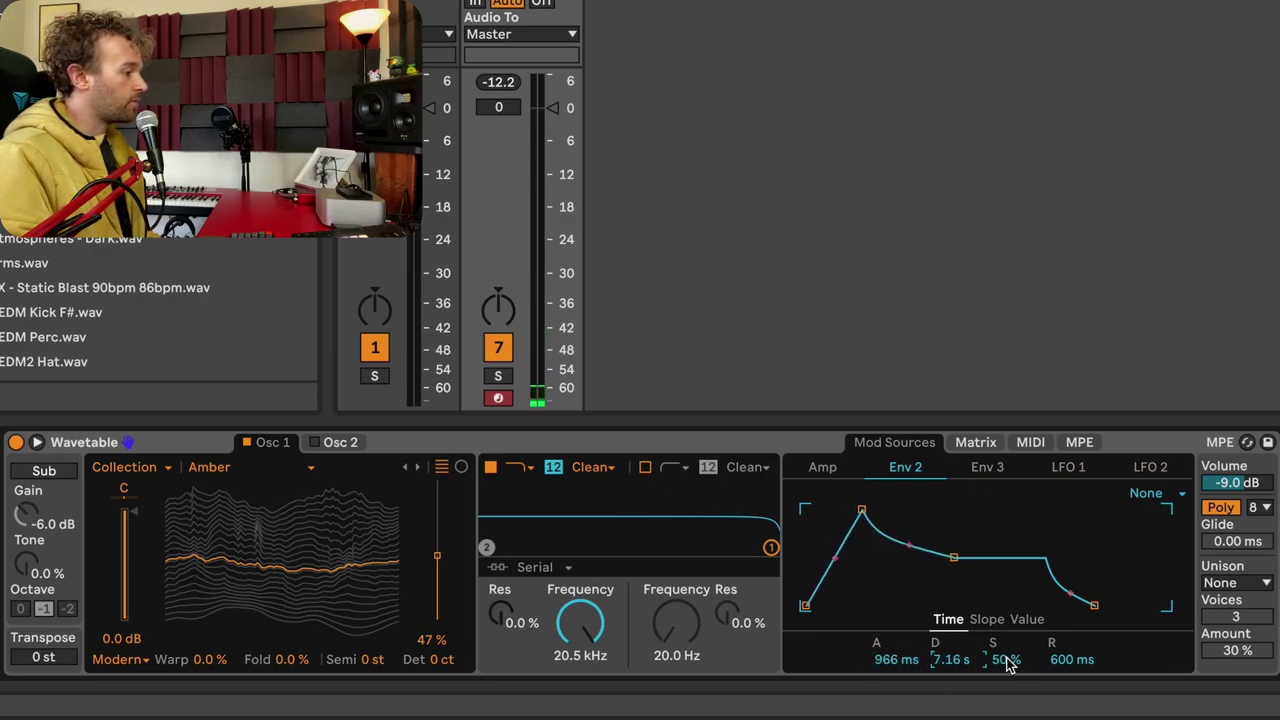
pyautogui.moveTo(1071, 662); pyautogui.dragTo(1071, 595)
pyautogui.moveTo(437, 563); pyautogui.dragTo(437, 620)
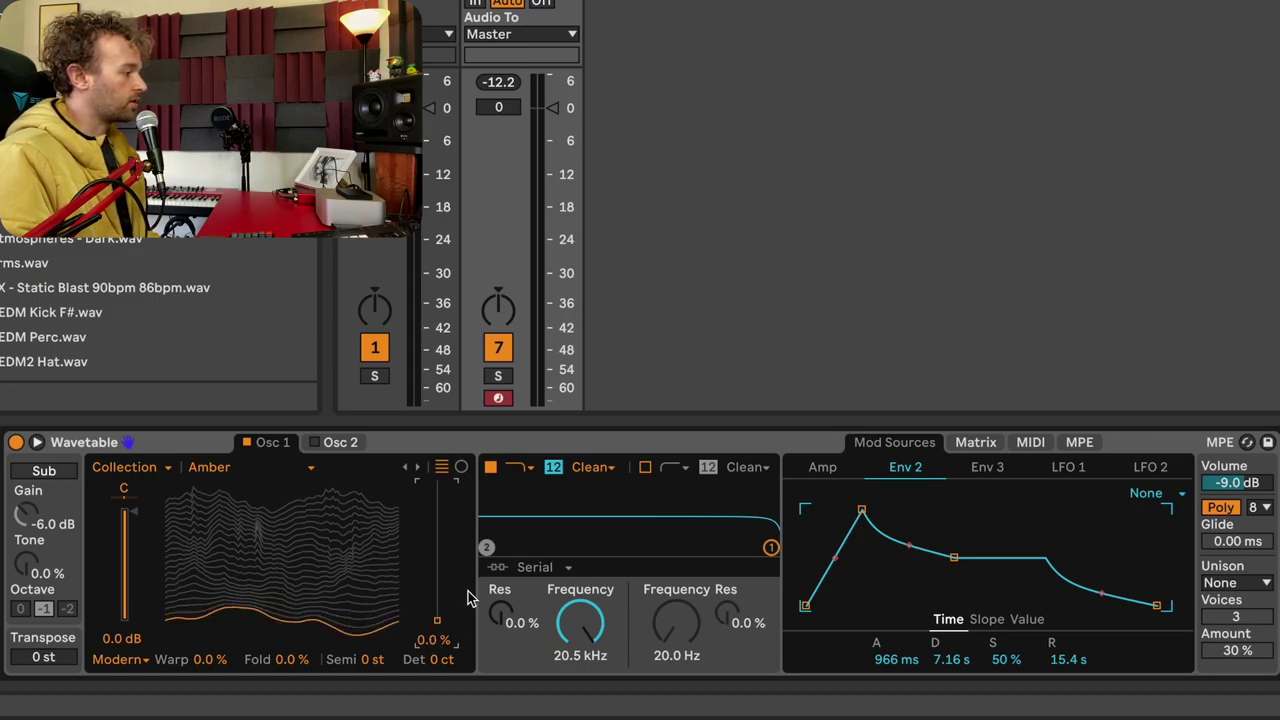
pyautogui.moveTo(877, 668)
pyautogui.mouseDown()
pyautogui.moveTo(890, 635)
pyautogui.moveTo(898, 668)
pyautogui.mouseUp()
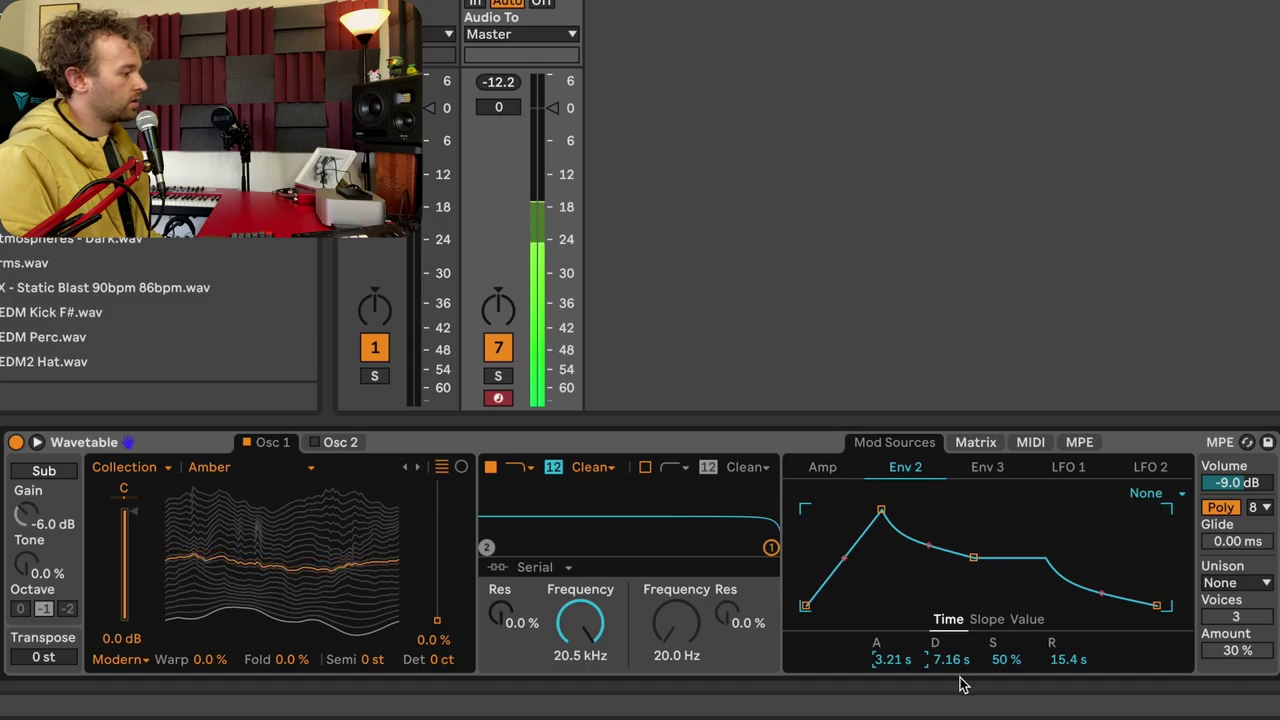
pyautogui.moveTo(950, 660); pyautogui.dragTo(950, 615)
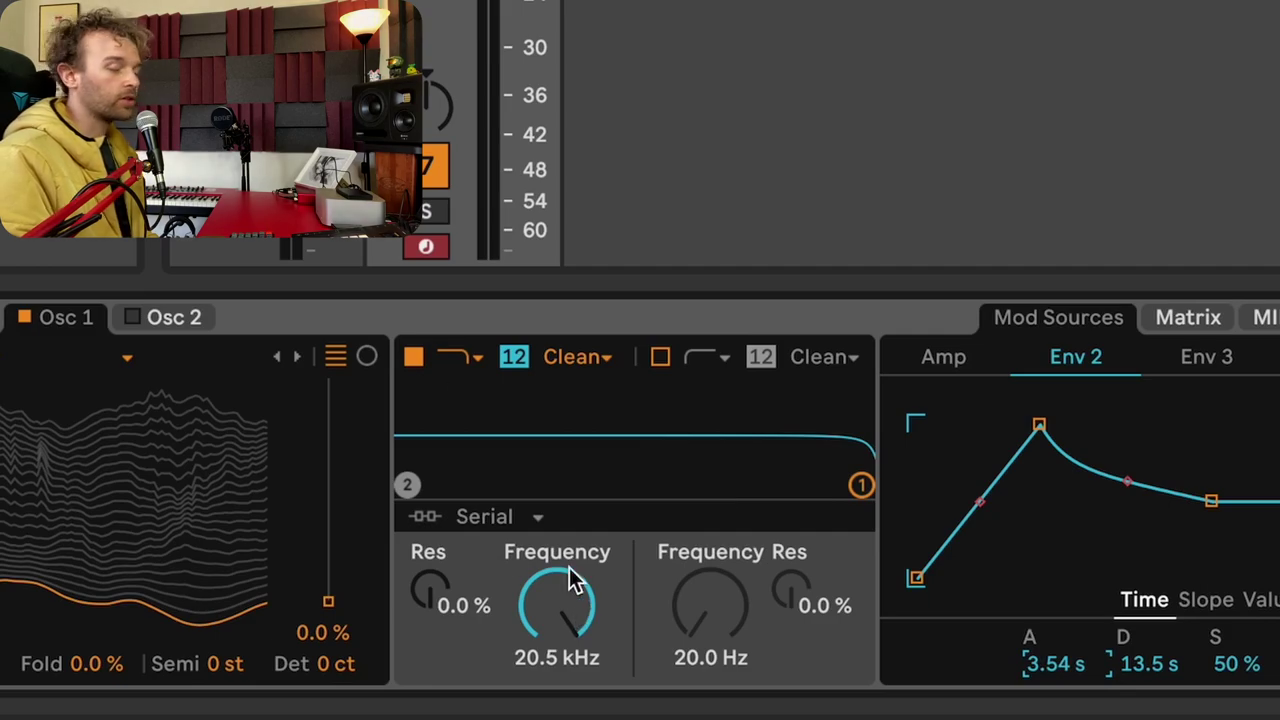
# Lower Filter 1 cutoff from 20.5 kHz to about 202 Hz and bring up Env 3
pyautogui.moveTo(574, 584); pyautogui.dragTo(574, 658)
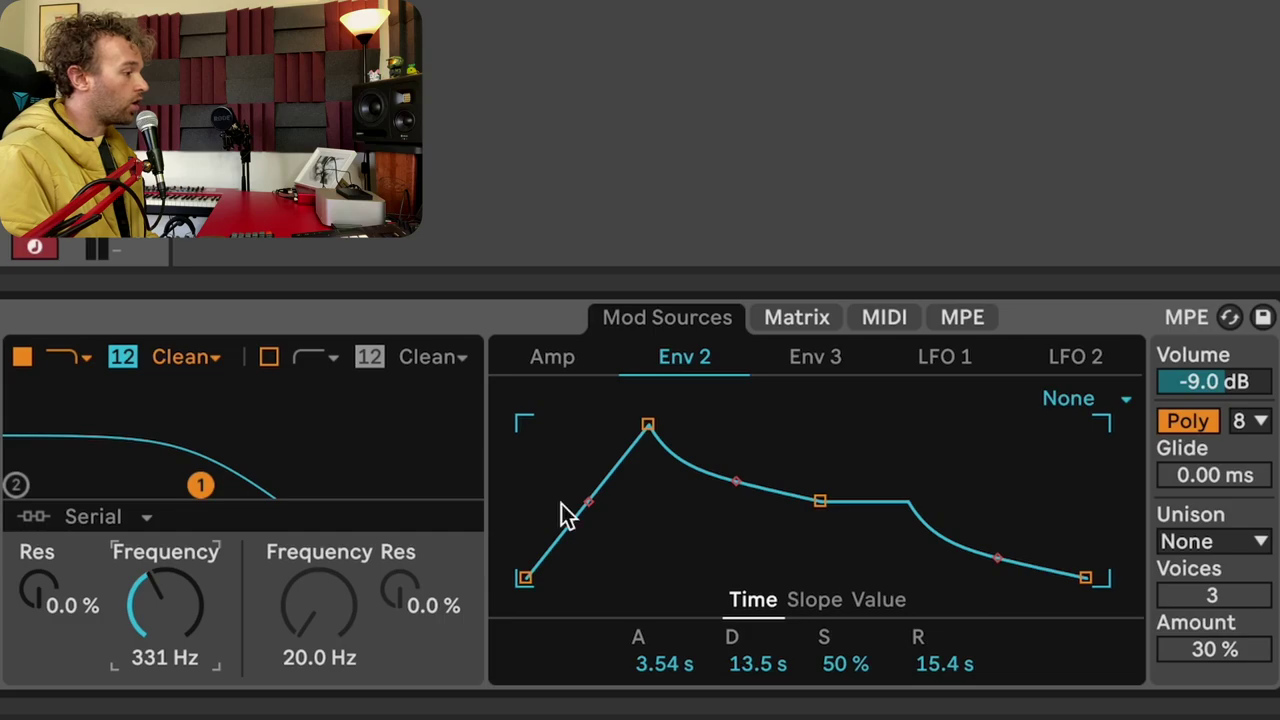
pyautogui.click(837, 368)
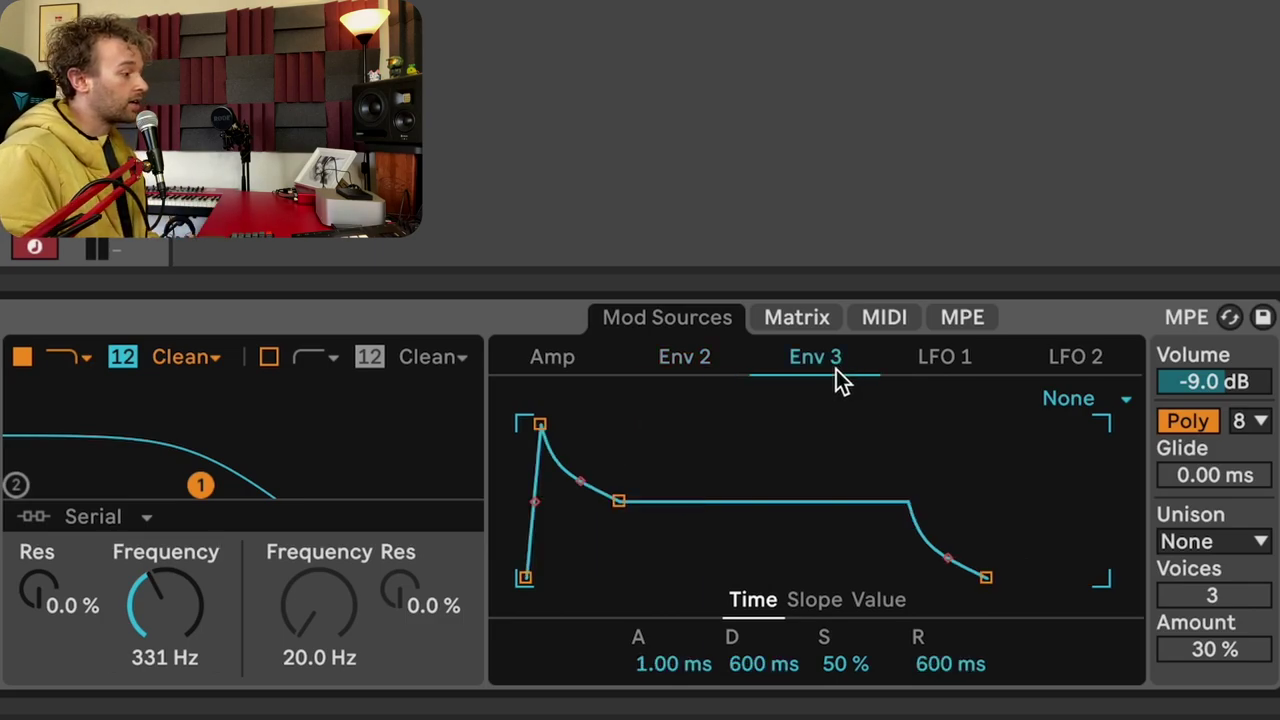
pyautogui.moveTo(165, 605); pyautogui.dragTo(163, 629)
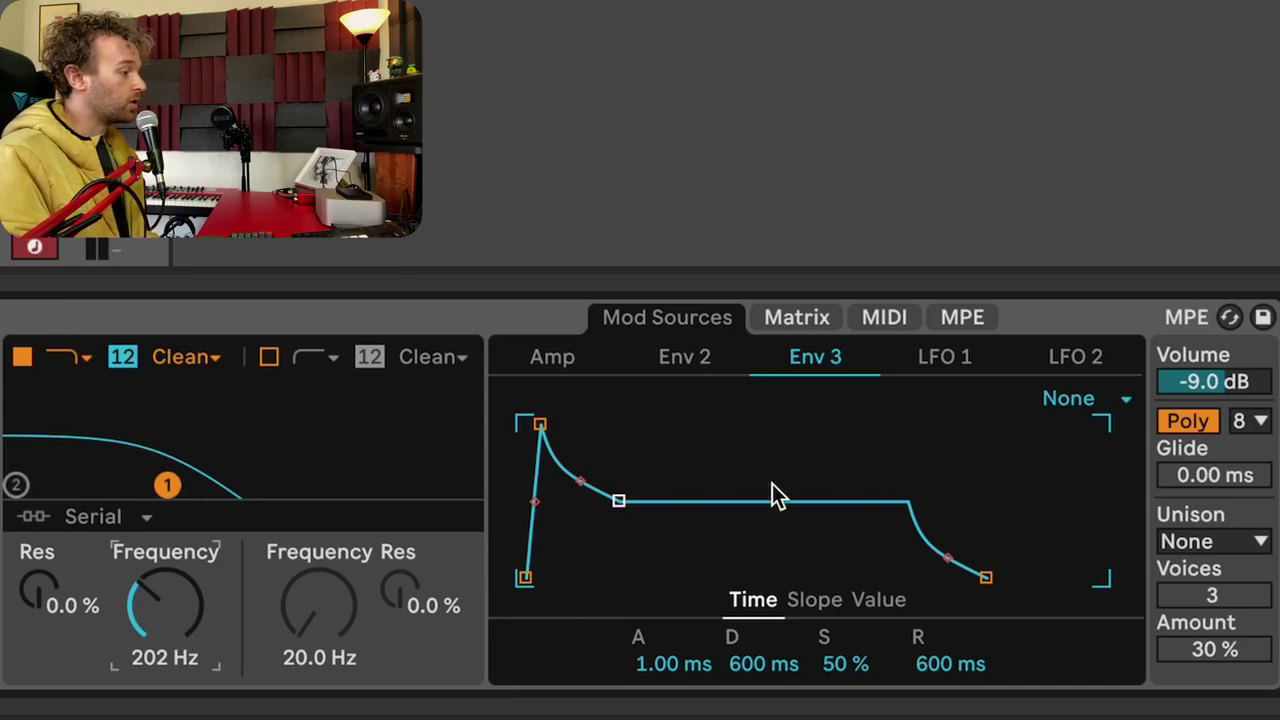
pyautogui.moveTo(210, 622)
pyautogui.mouseDown()
pyautogui.moveTo(210, 608)
pyautogui.moveTo(210, 622)
pyautogui.mouseUp()
# Route Env 3 to Filter 1 frequency in the modulation matrix
pyautogui.click(797, 318)
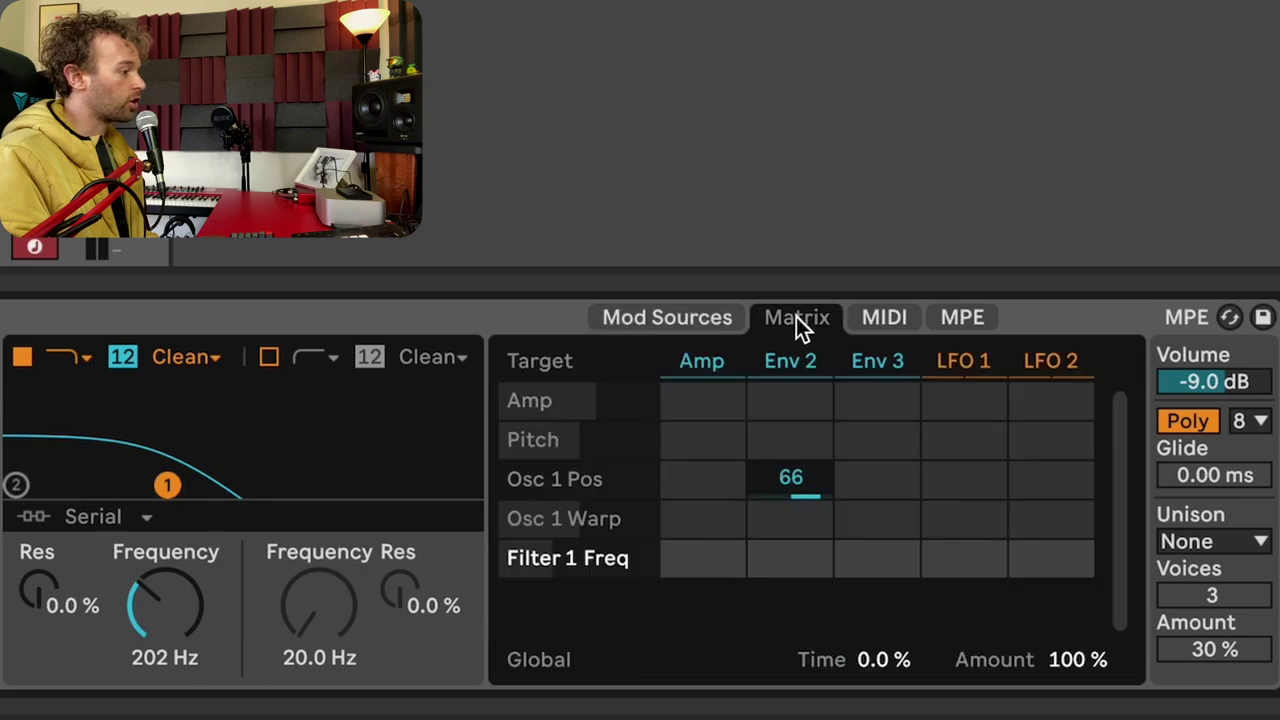
pyautogui.click(790, 400)
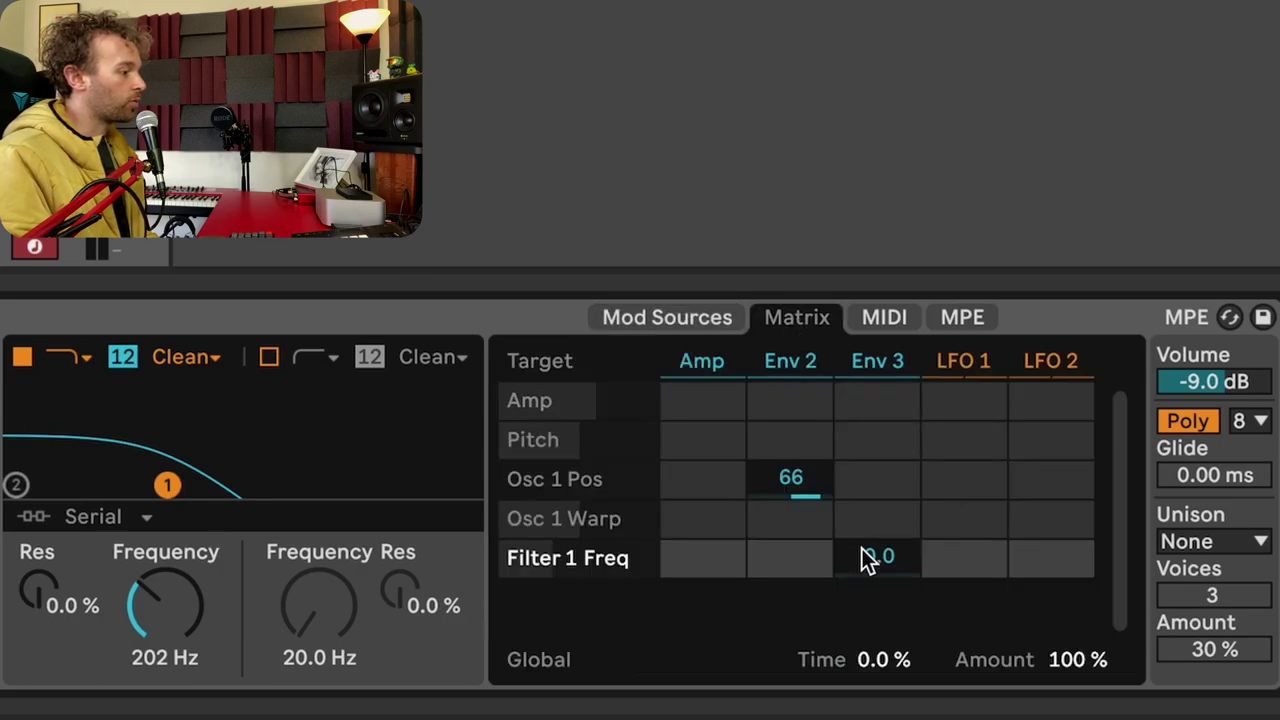
pyautogui.moveTo(859, 576); pyautogui.dragTo(859, 530)
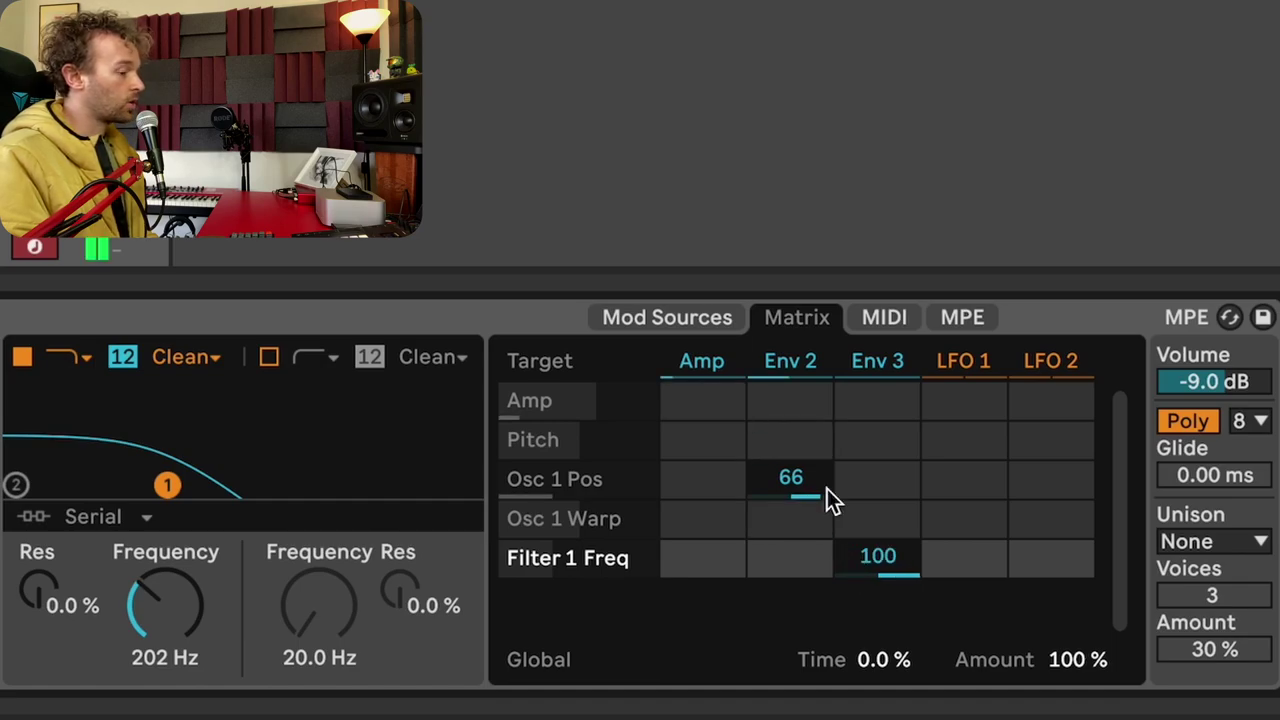
pyautogui.click(870, 362)
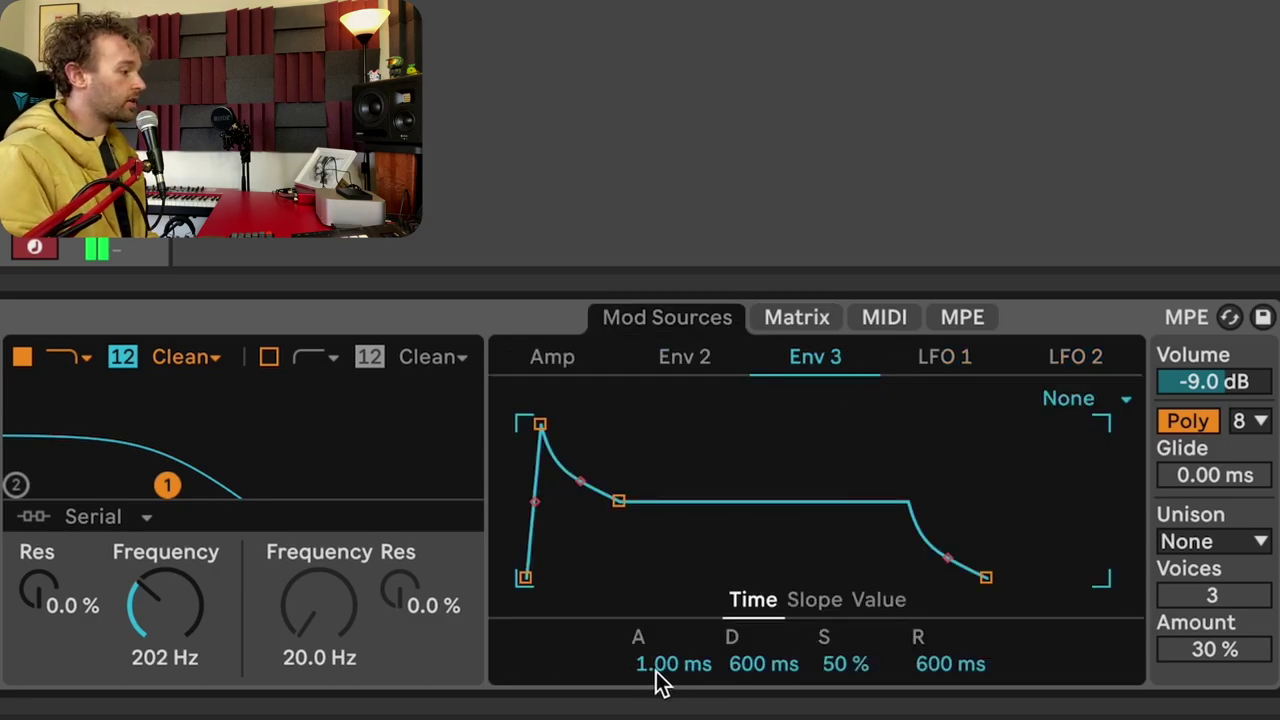
# Shape Env 3 to a 3.37 s attack, 7.75 s decay, 0% sustain and 11.7 s release
pyautogui.moveTo(672, 664); pyautogui.dragTo(672, 598)
pyautogui.moveTo(849, 663); pyautogui.dragTo(849, 716)
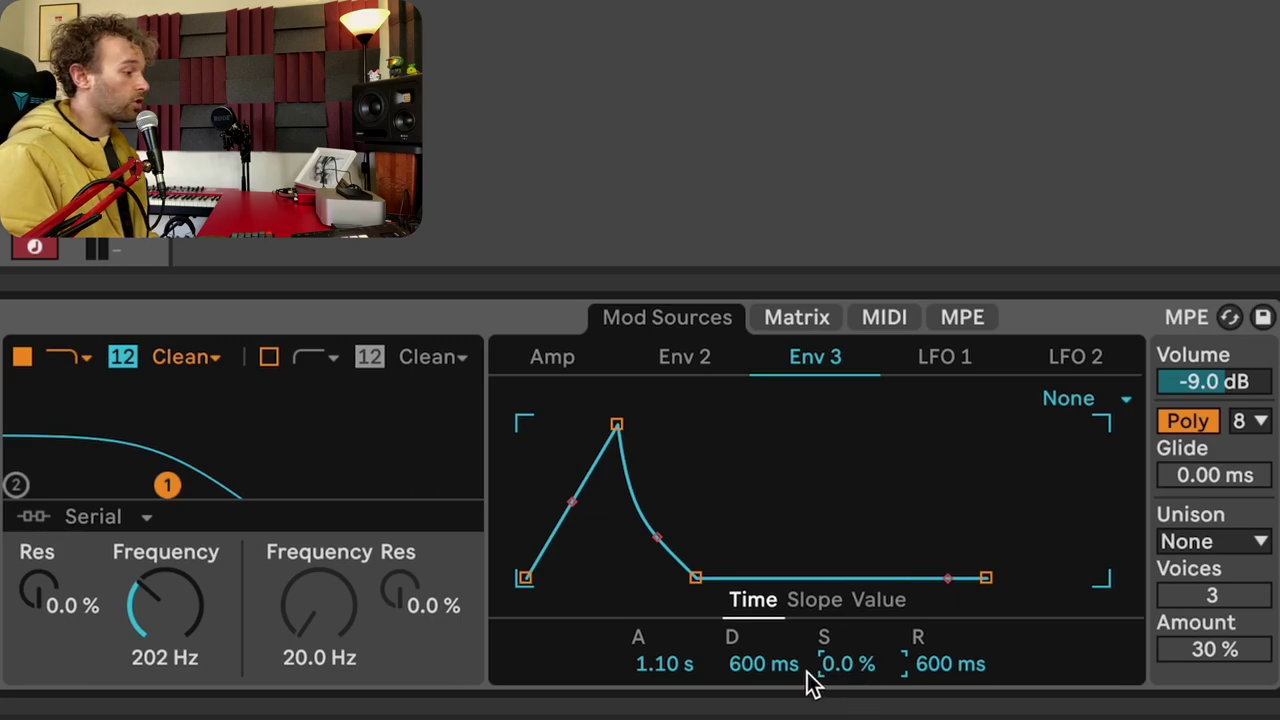
pyautogui.moveTo(662, 664); pyautogui.dragTo(662, 615)
pyautogui.moveTo(770, 678); pyautogui.dragTo(770, 600)
pyautogui.moveTo(980, 668); pyautogui.dragTo(980, 606)
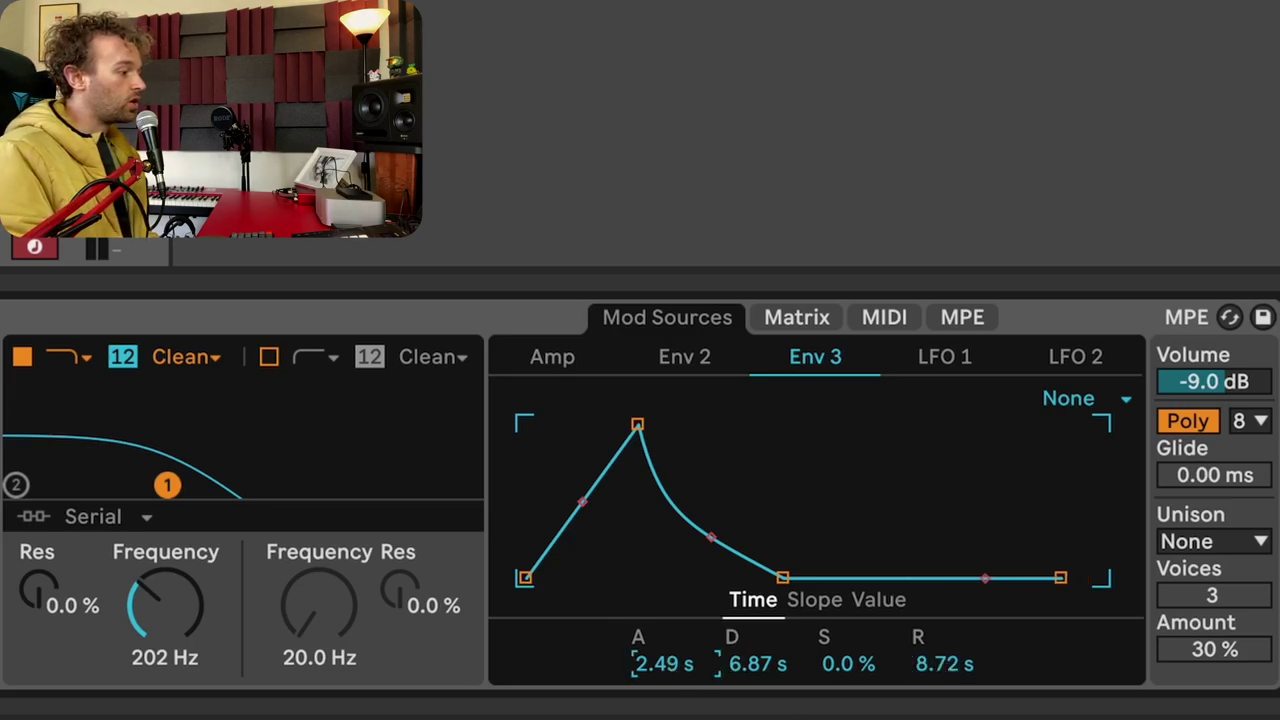
pyautogui.moveTo(664, 668); pyautogui.dragTo(664, 640)
pyautogui.moveTo(757, 677); pyautogui.dragTo(757, 655)
pyautogui.moveTo(946, 686); pyautogui.dragTo(946, 664)
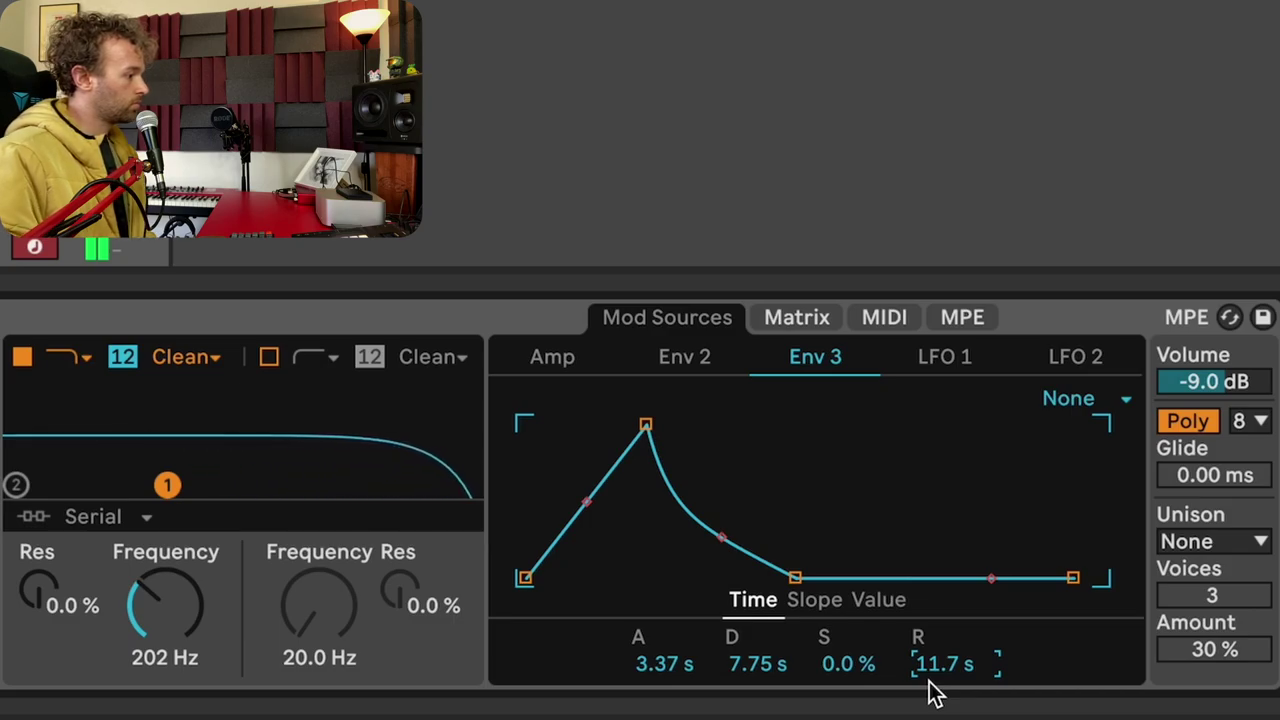
# Stretch Env 3 further to a 13.0 s attack, 8.07 s decay and longer release, then return to Env 2
pyautogui.moveTo(651, 667); pyautogui.dragTo(651, 620)
pyautogui.moveTo(757, 664); pyautogui.dragTo(757, 625)
pyautogui.moveTo(945, 664); pyautogui.dragTo(945, 625)
pyautogui.click(708, 362)
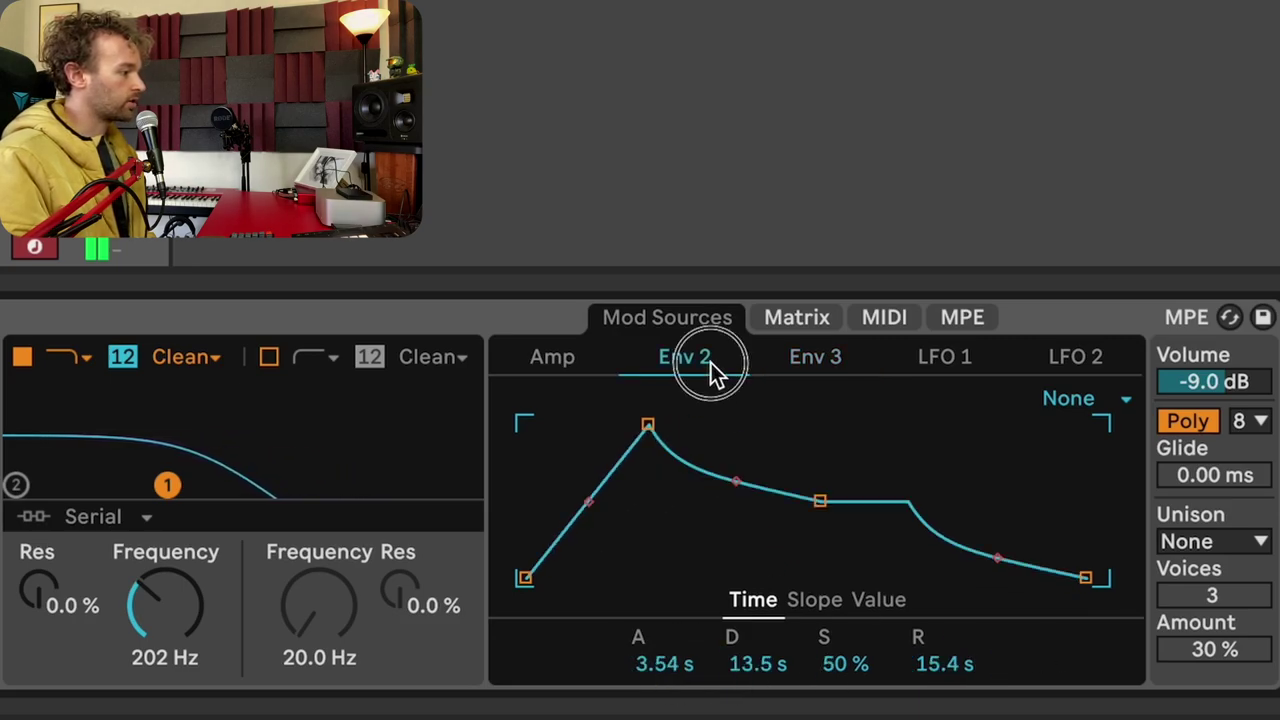
# Set Env 2 attack to 8.06 s and Filter 1 to 104 Hz cutoff with 36% resonance
pyautogui.moveTo(664, 664); pyautogui.dragTo(664, 615)
pyautogui.moveTo(165, 605); pyautogui.dragTo(165, 655)
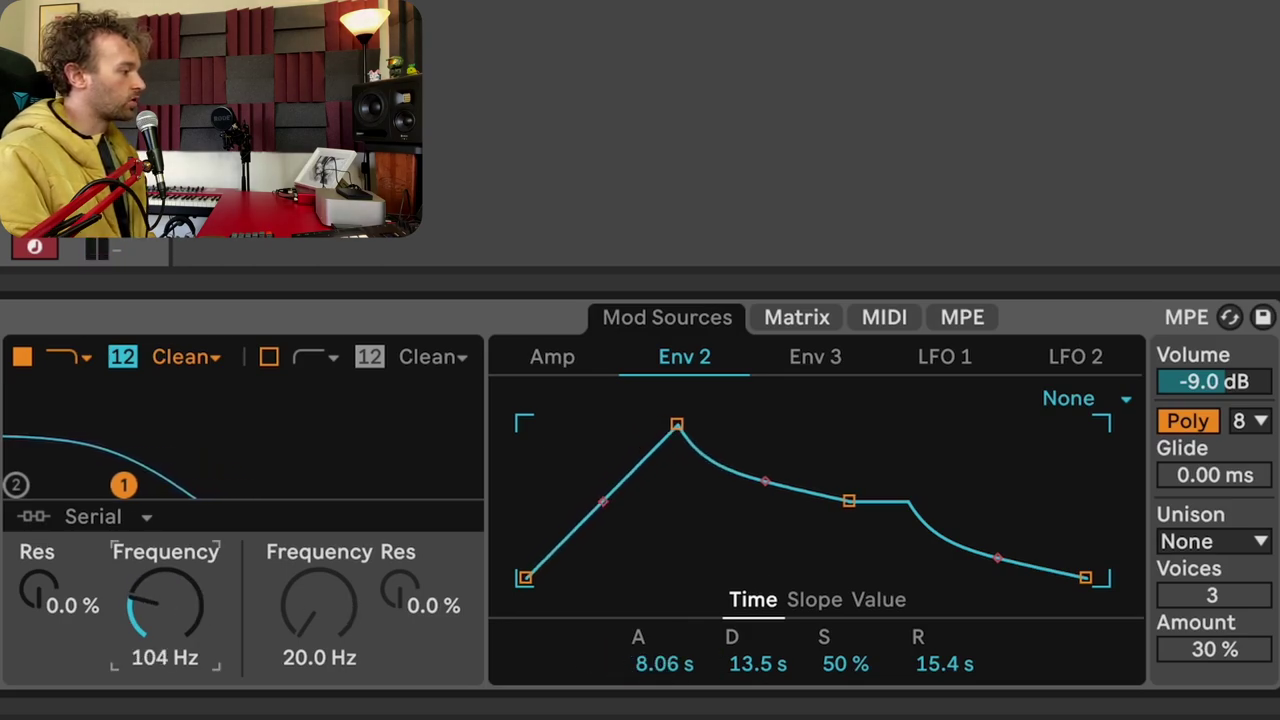
pyautogui.moveTo(70, 610); pyautogui.dragTo(70, 540)
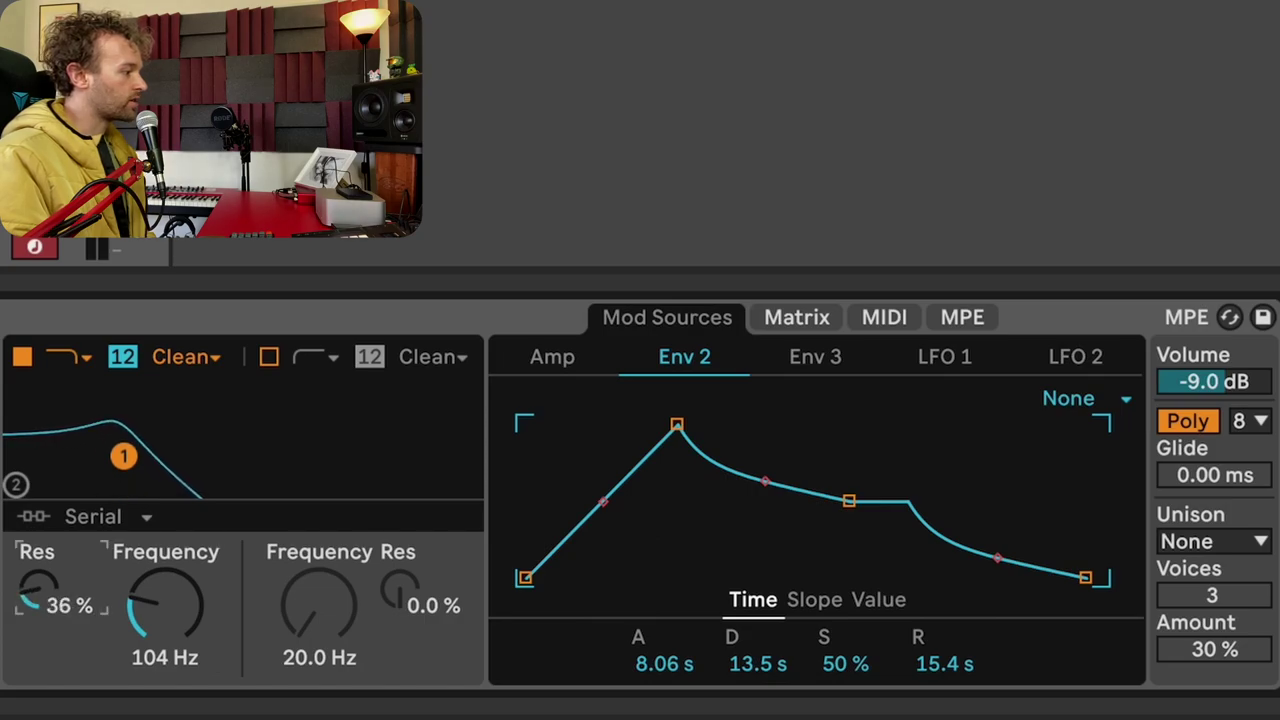
# Switch Filter 1's circuit to OSR and enter 3.00 dB of drive
pyautogui.click(181, 362)
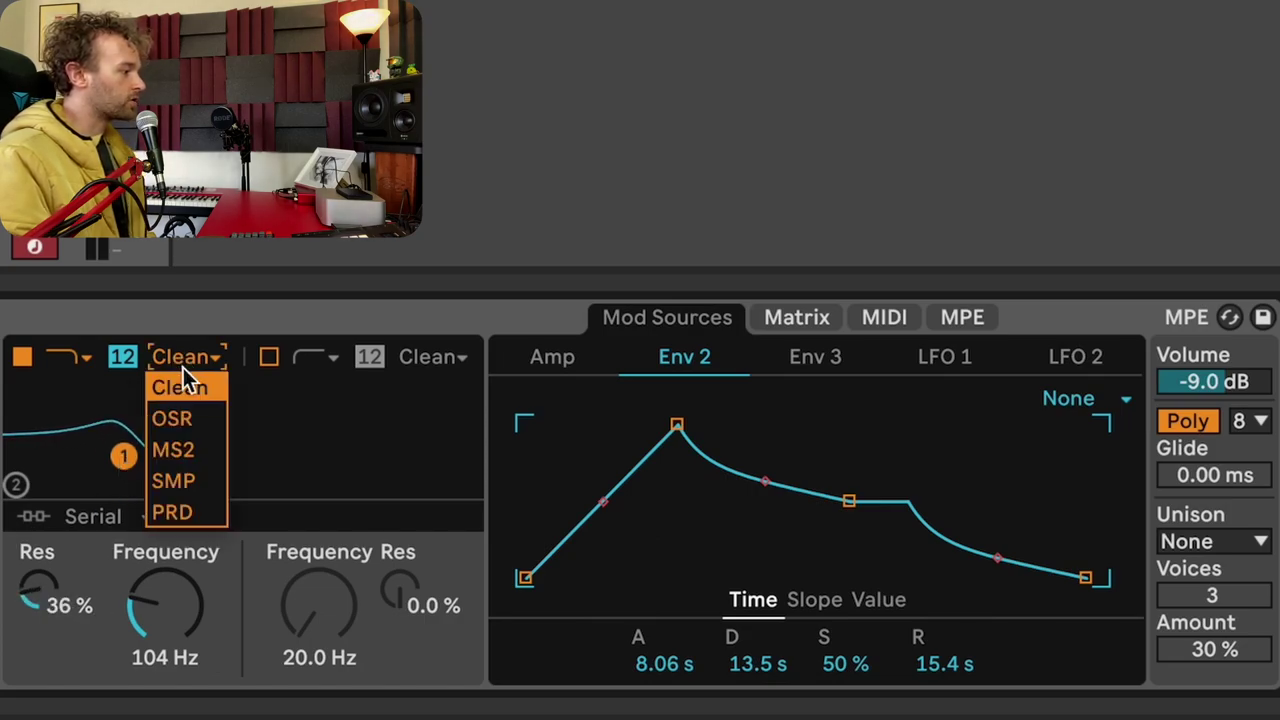
pyautogui.click(183, 417)
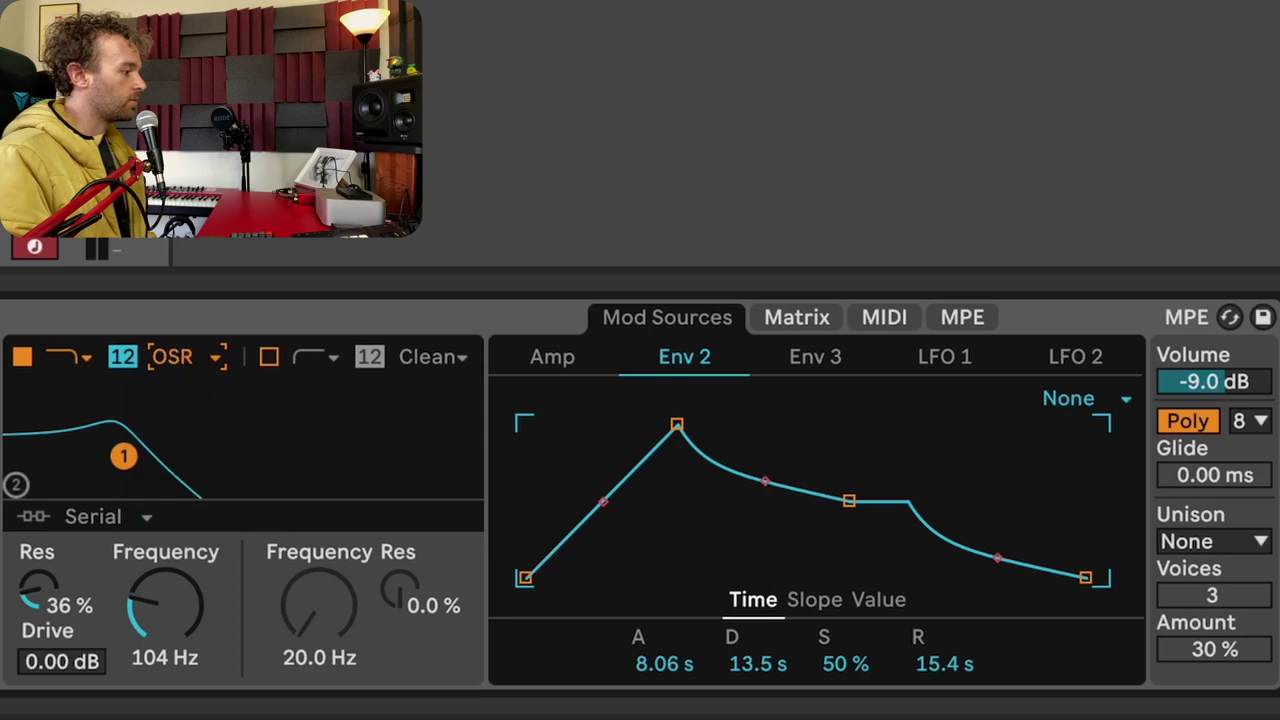
pyautogui.click(80, 668)
pyautogui.write('3')
pyautogui.press('Return')
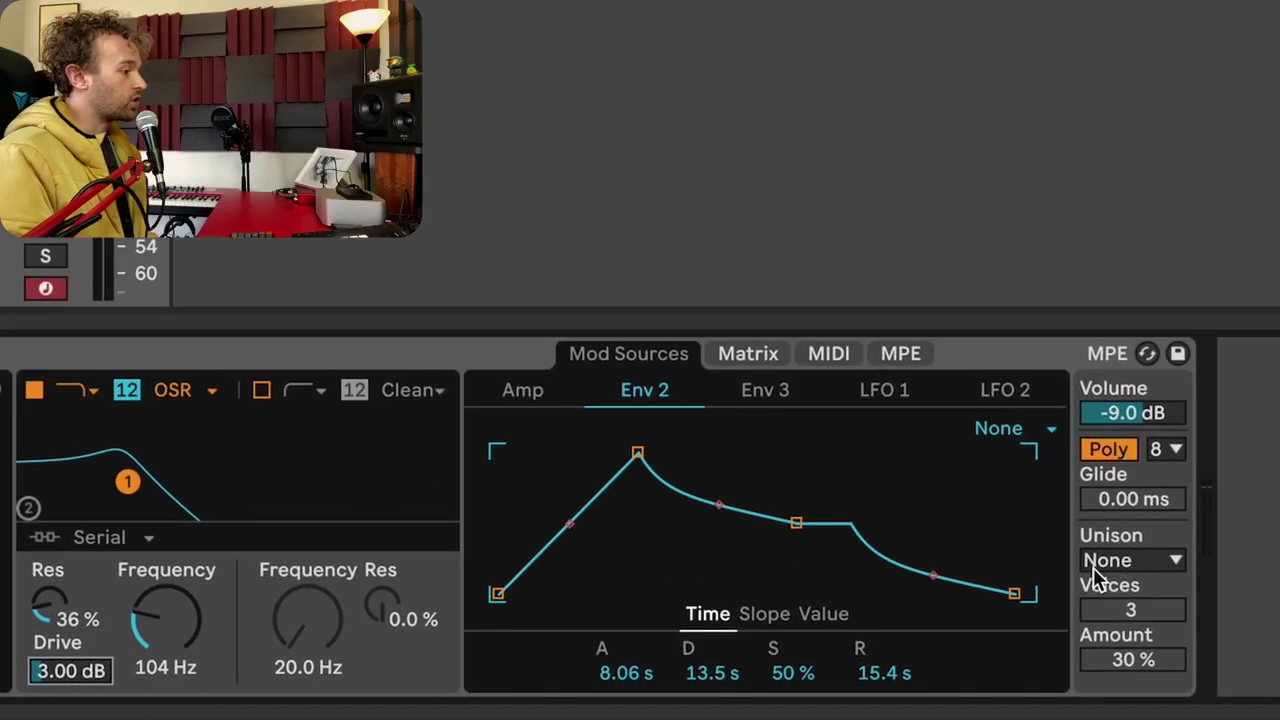
# Switch Wavetable's unison to Shimmer with 6 voices at a 29% amount
pyautogui.click(1131, 561)
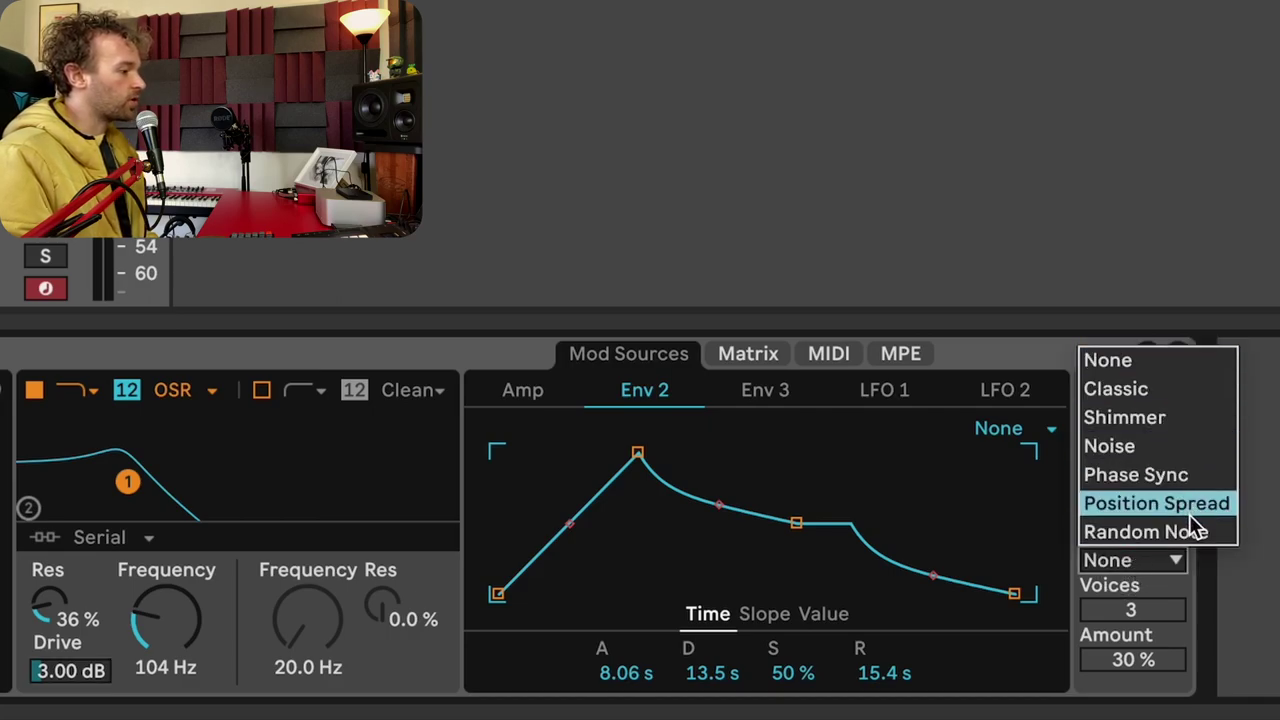
pyautogui.click(1186, 417)
pyautogui.click(1139, 617)
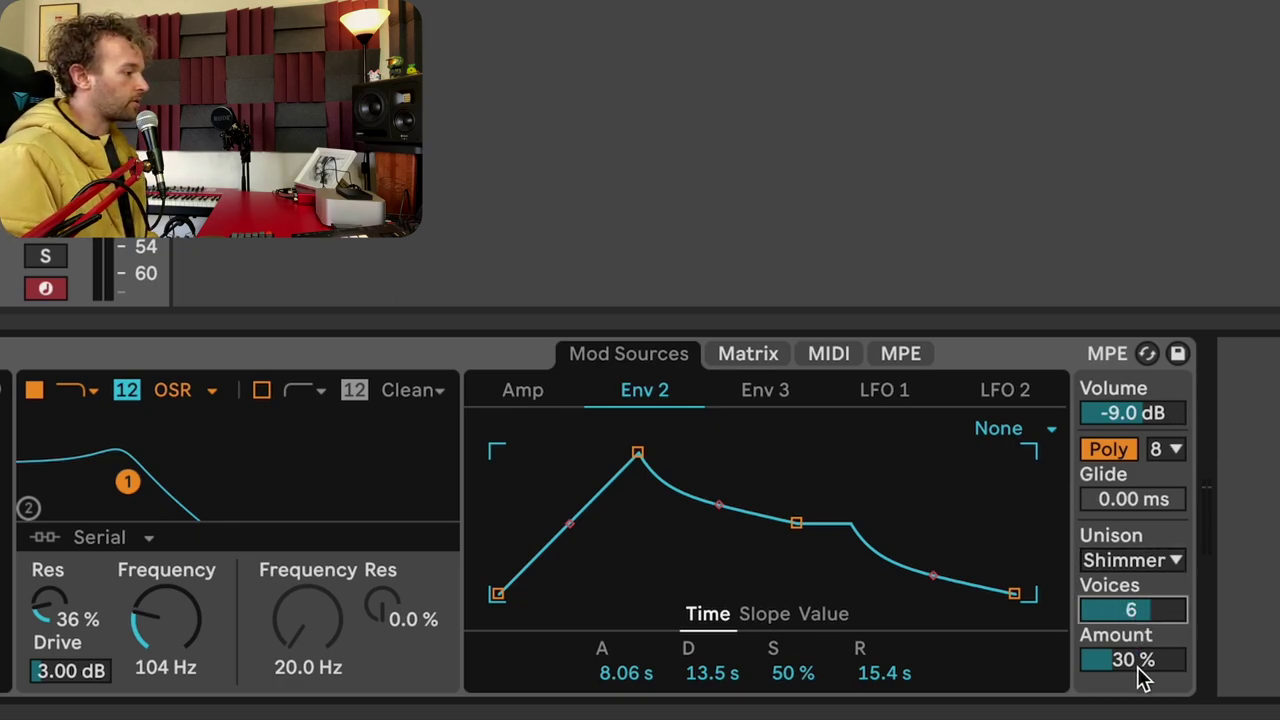
pyautogui.moveTo(1143, 668); pyautogui.dragTo(1143, 671)
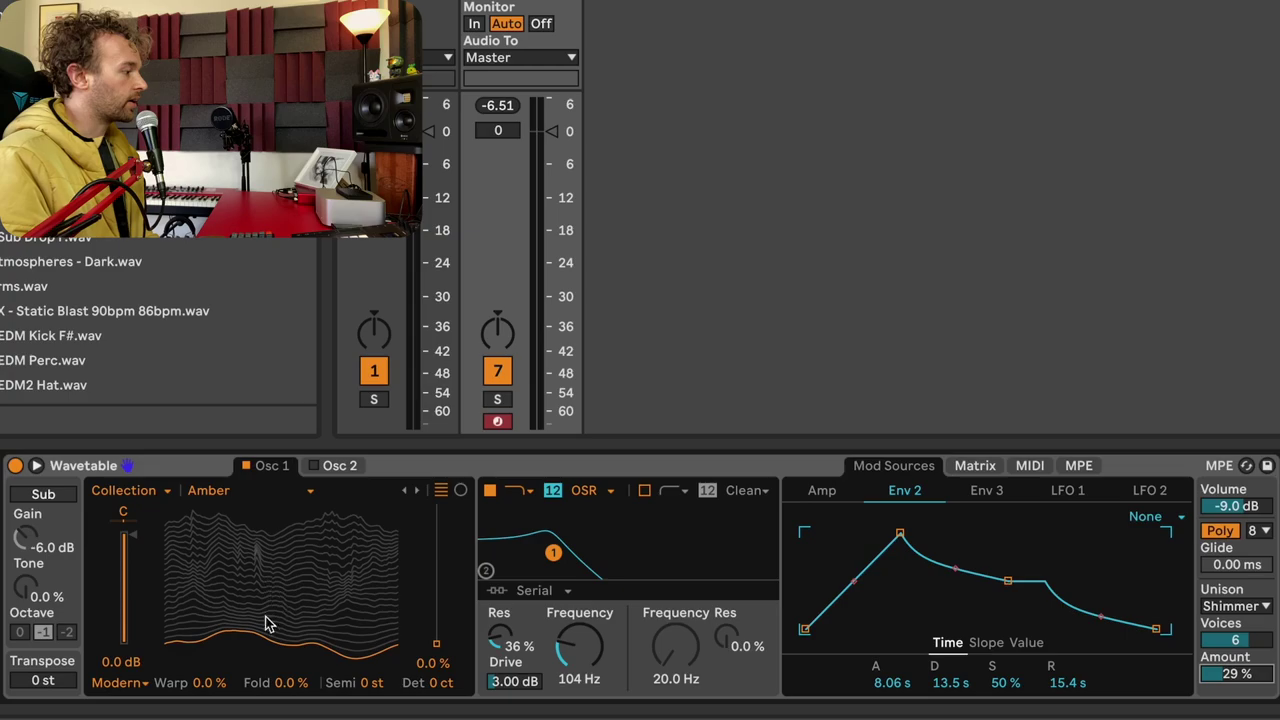
# Briefly adjust Osc 1 Warp, then show the Matrix with its envelope routings
pyautogui.moveTo(220, 688)
pyautogui.mouseDown()
pyautogui.moveTo(220, 712)
pyautogui.moveTo(220, 689)
pyautogui.mouseUp()
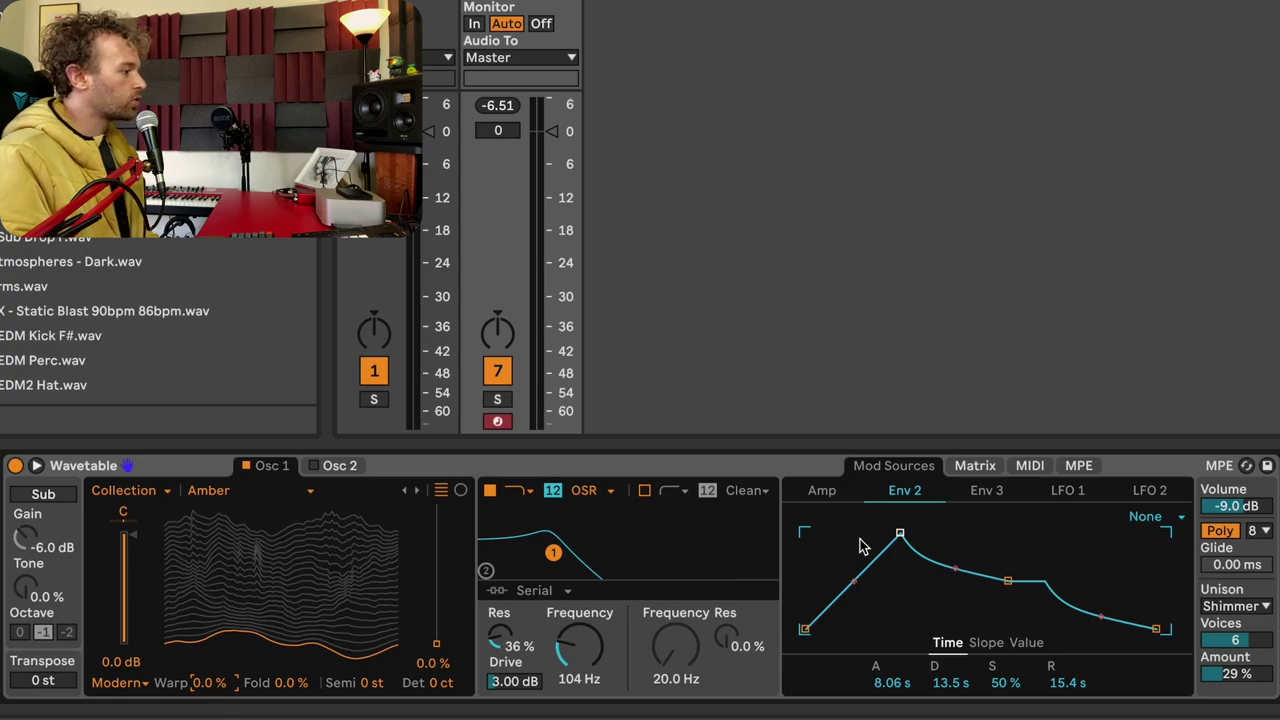
pyautogui.click(975, 466)
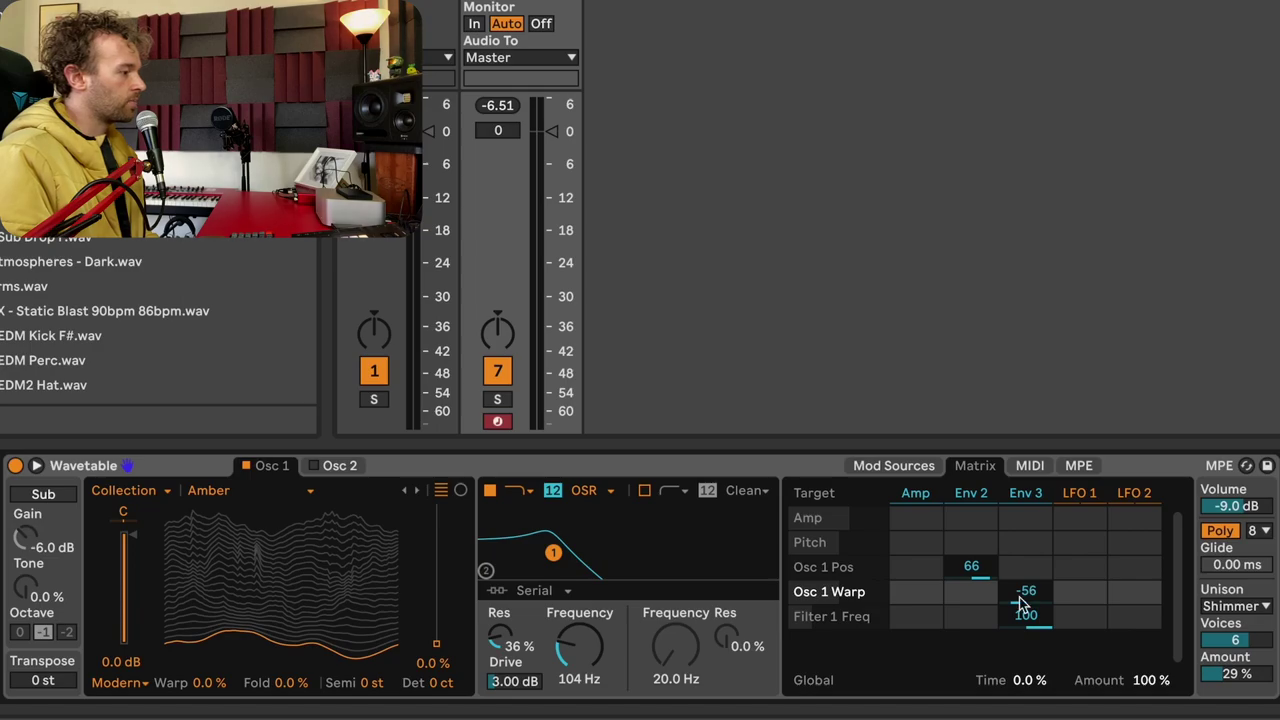
# Slow LFO 1's rate down to 0.08 Hz
pyautogui.click(1080, 493)
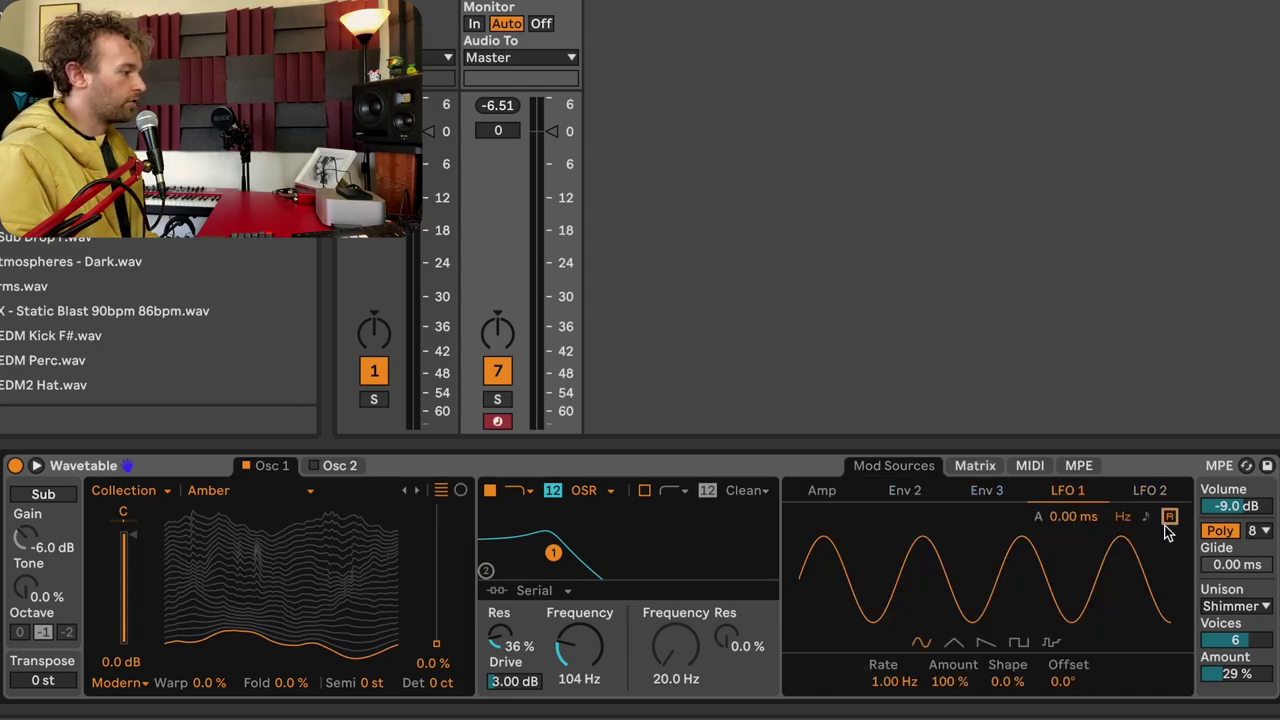
pyautogui.moveTo(895, 682); pyautogui.dragTo(895, 715)
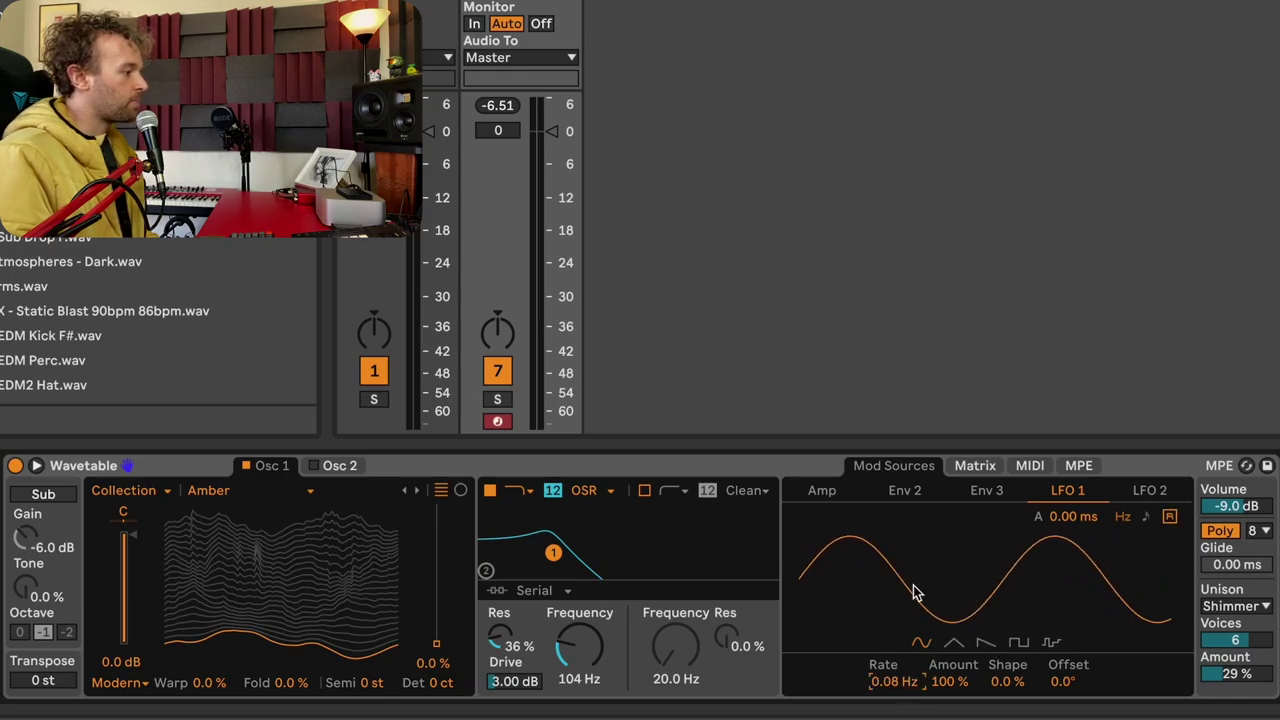
pyautogui.click(980, 466)
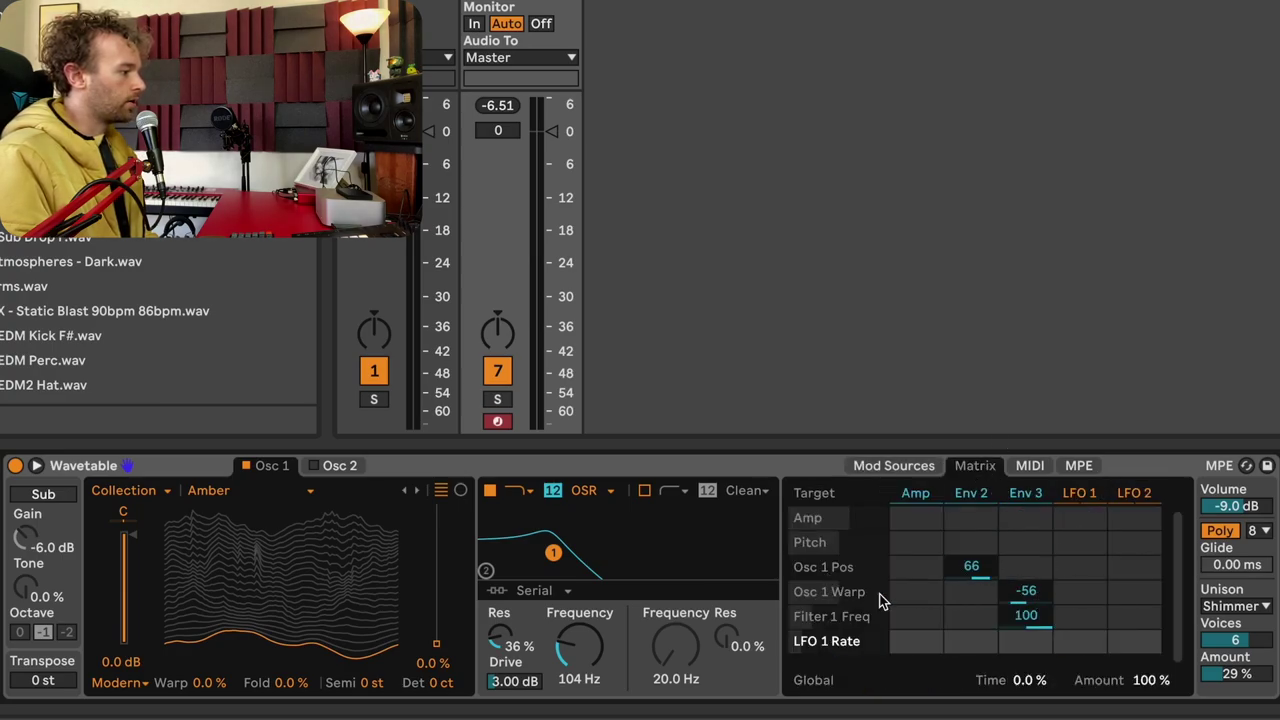
# Route LFO 1 to Osc 1 Warp at 9.4; set Env 3 to -25 warp and 41 Filter 1 Freq
pyautogui.moveTo(1088, 602); pyautogui.dragTo(1088, 577)
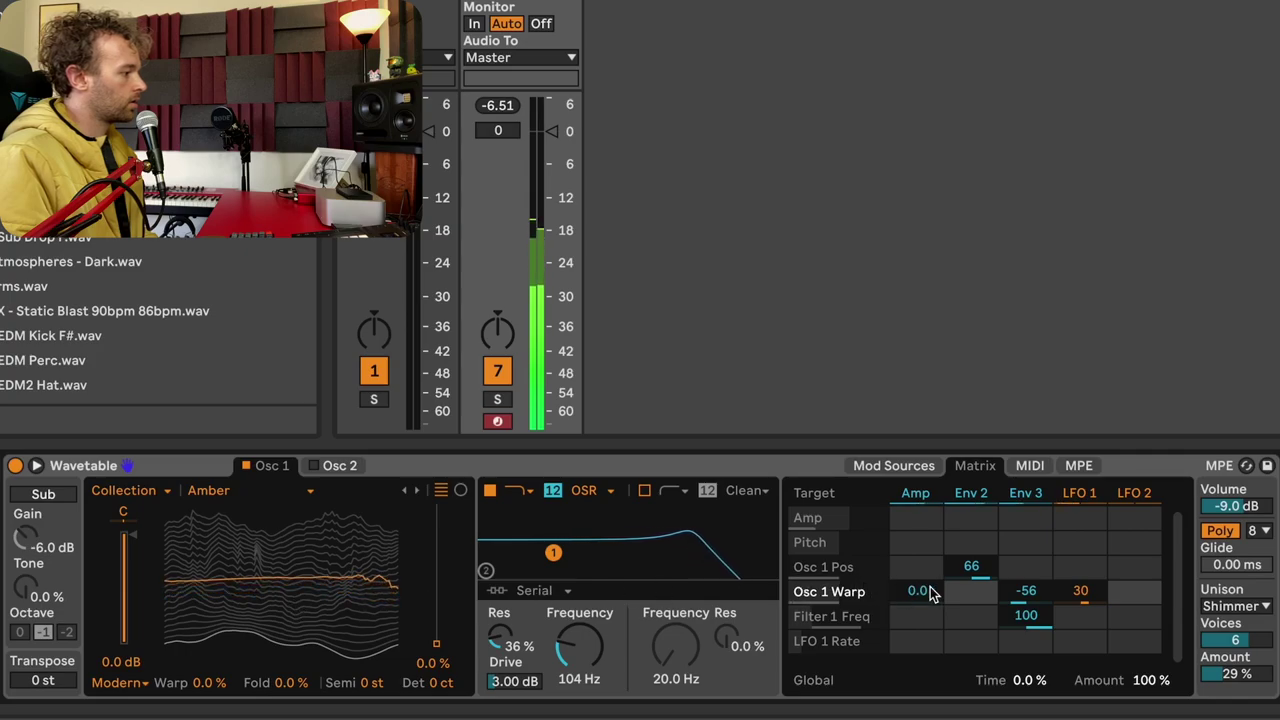
pyautogui.moveTo(1082, 598); pyautogui.dragTo(1082, 640)
pyautogui.moveTo(1026, 591); pyautogui.dragTo(1026, 561)
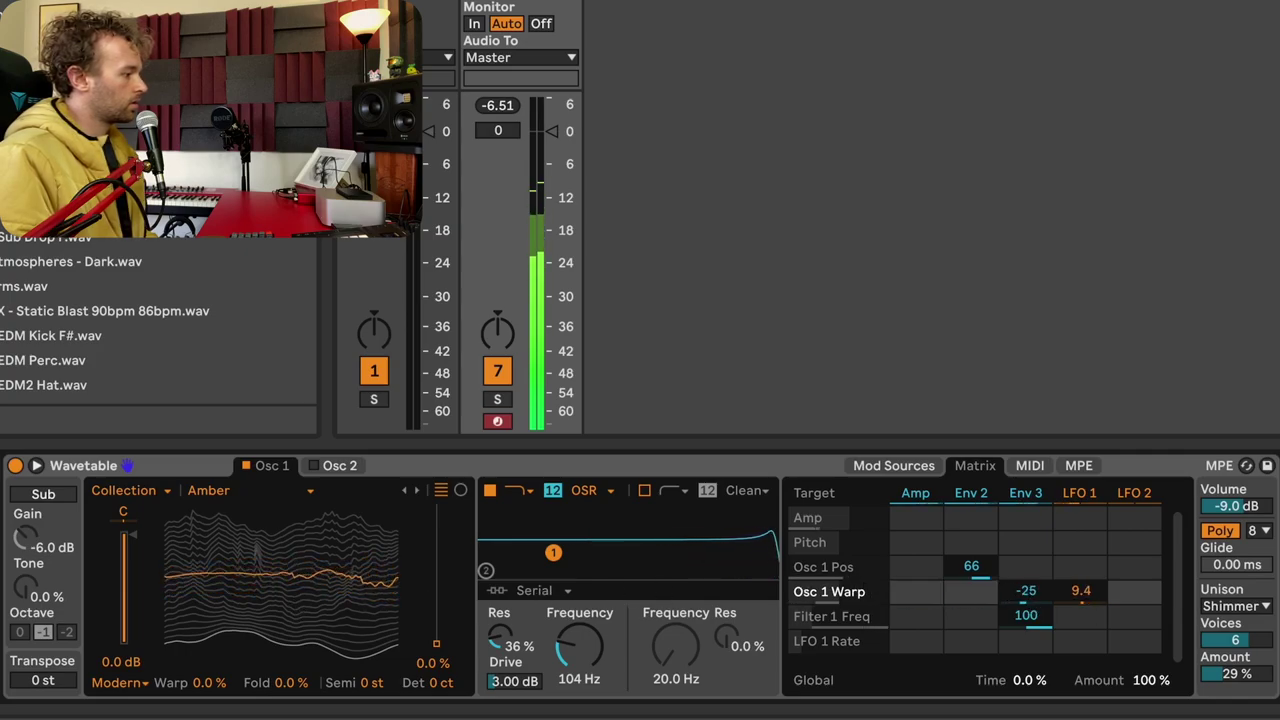
pyautogui.click(1042, 620)
pyautogui.moveTo(1042, 620); pyautogui.dragTo(1042, 690)
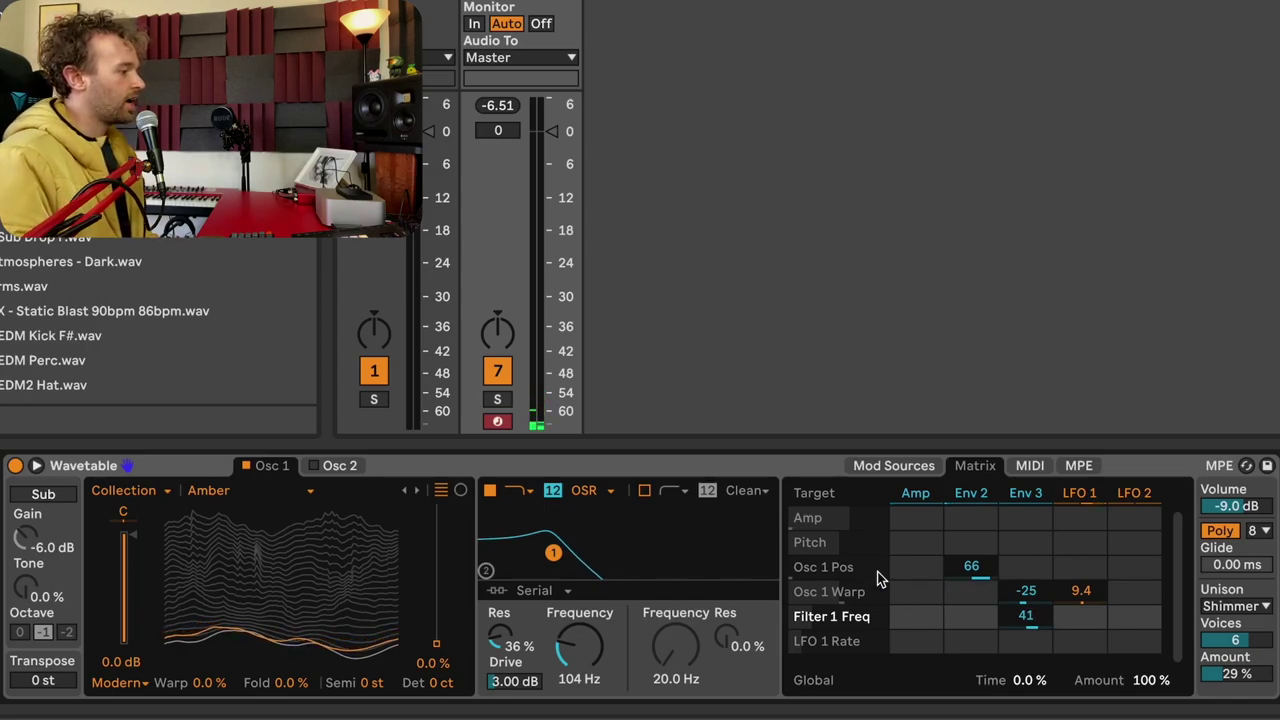
# Enable Filter 2 as a notch with OSR circuit, 3.00 dB drive and higher frequency
pyautogui.click(645, 491)
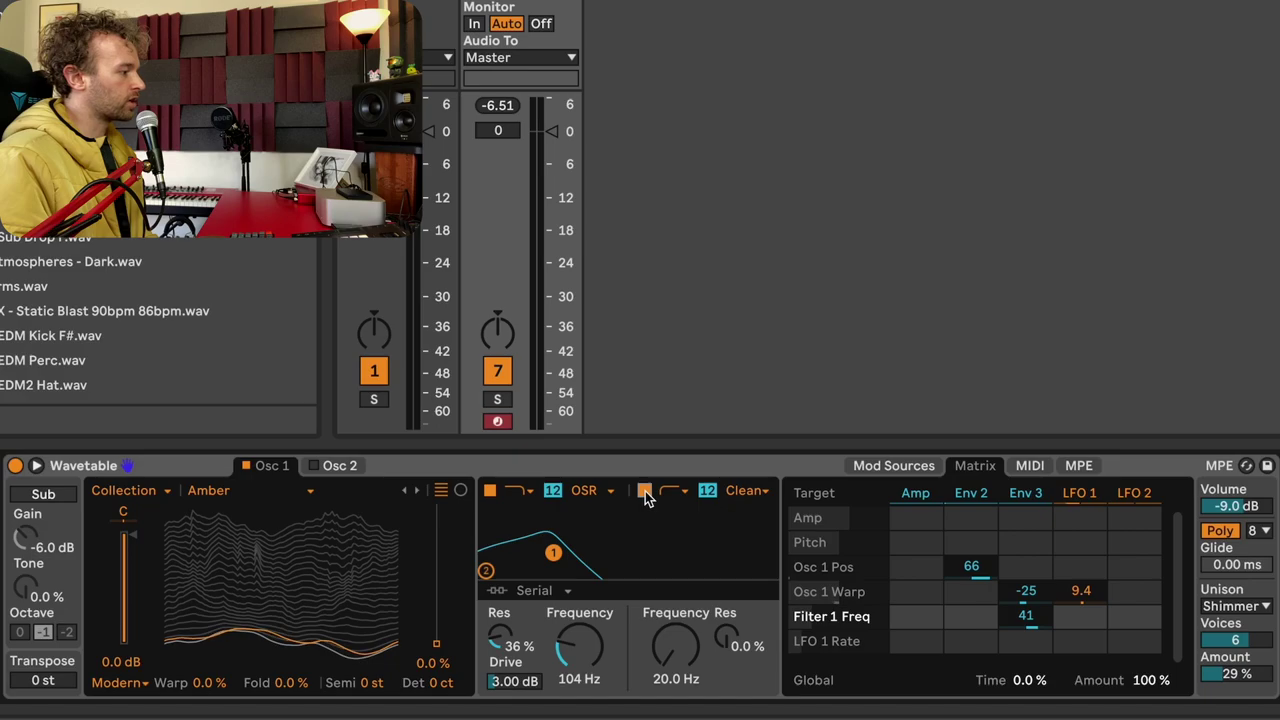
pyautogui.click(674, 493)
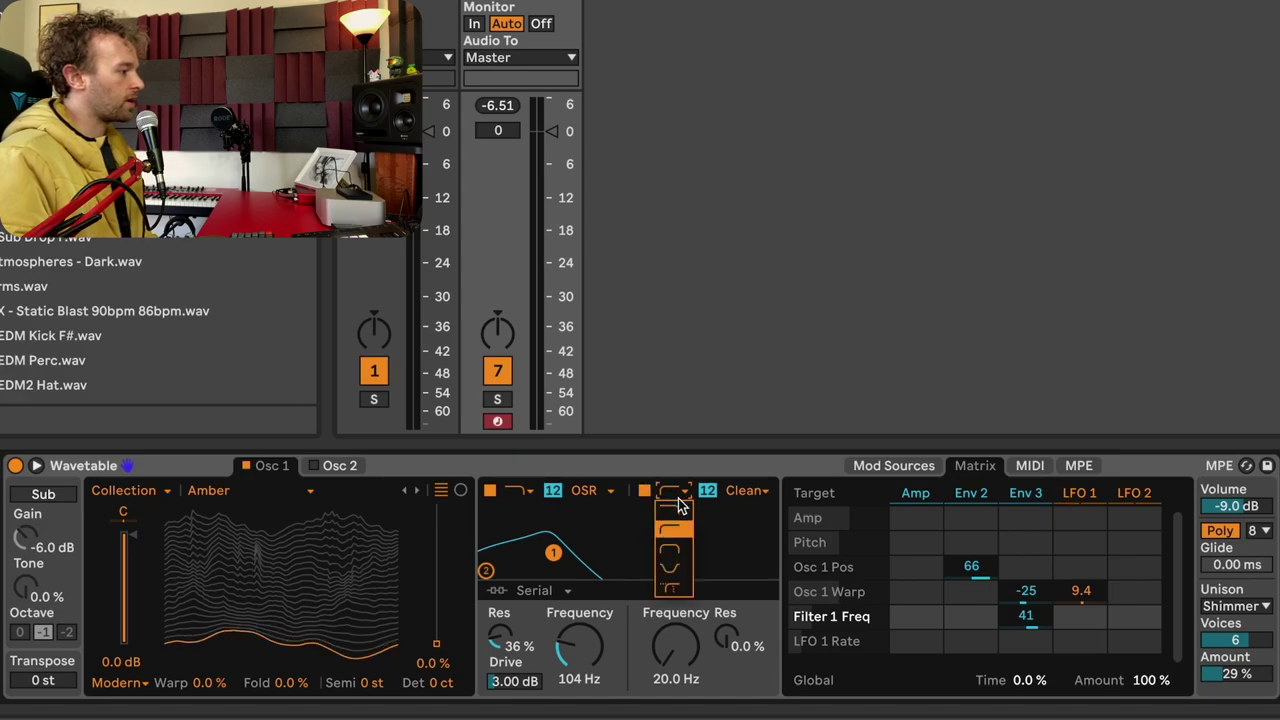
pyautogui.click(672, 568)
pyautogui.moveTo(675, 645); pyautogui.dragTo(675, 585)
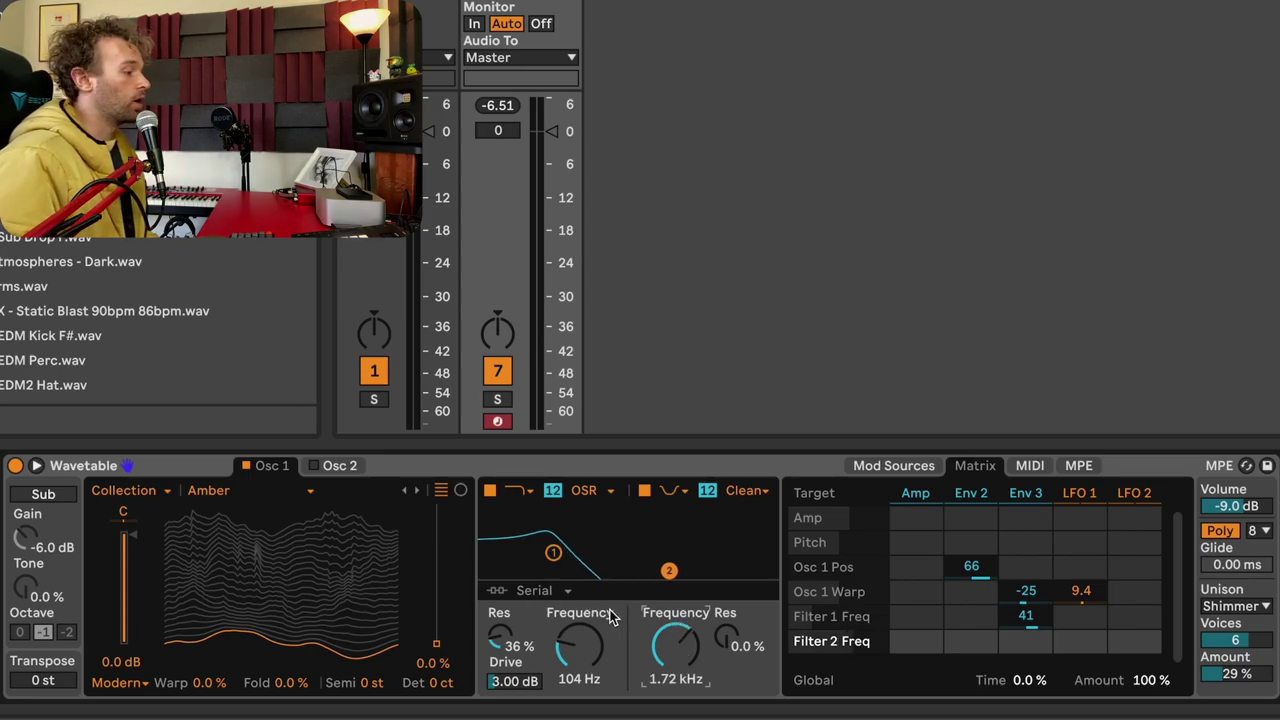
pyautogui.click(757, 492)
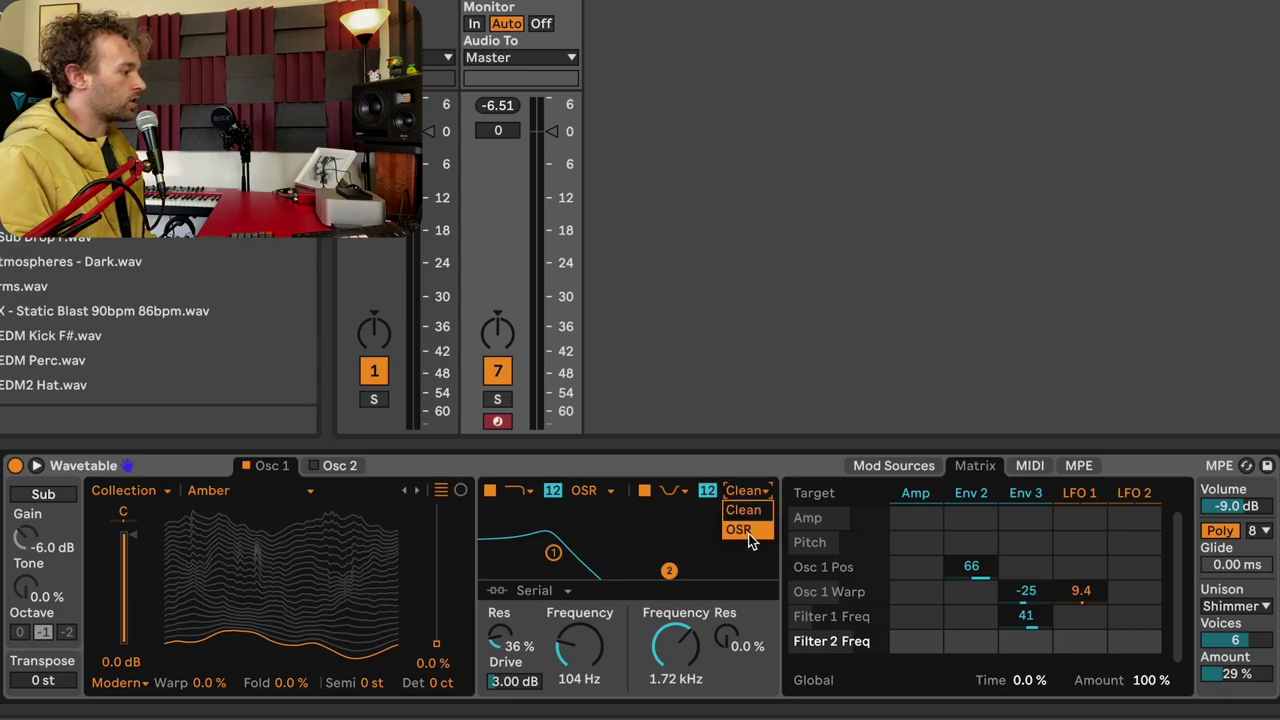
pyautogui.click(757, 510)
pyautogui.moveTo(748, 682); pyautogui.dragTo(754, 686)
# Set volume to -12 dB, route Env 2 to Filter 2 Freq at -55, and show Osc 2
pyautogui.click(1240, 508)
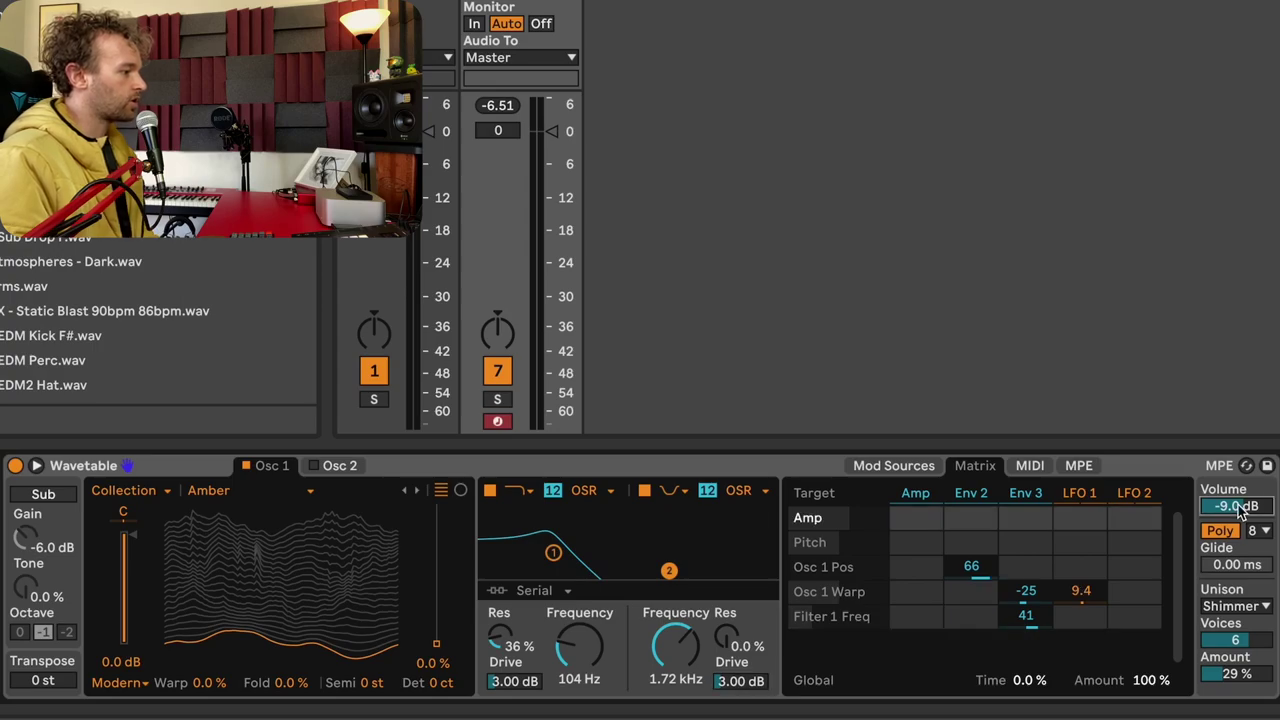
pyautogui.moveTo(1240, 508); pyautogui.dragTo(1240, 516)
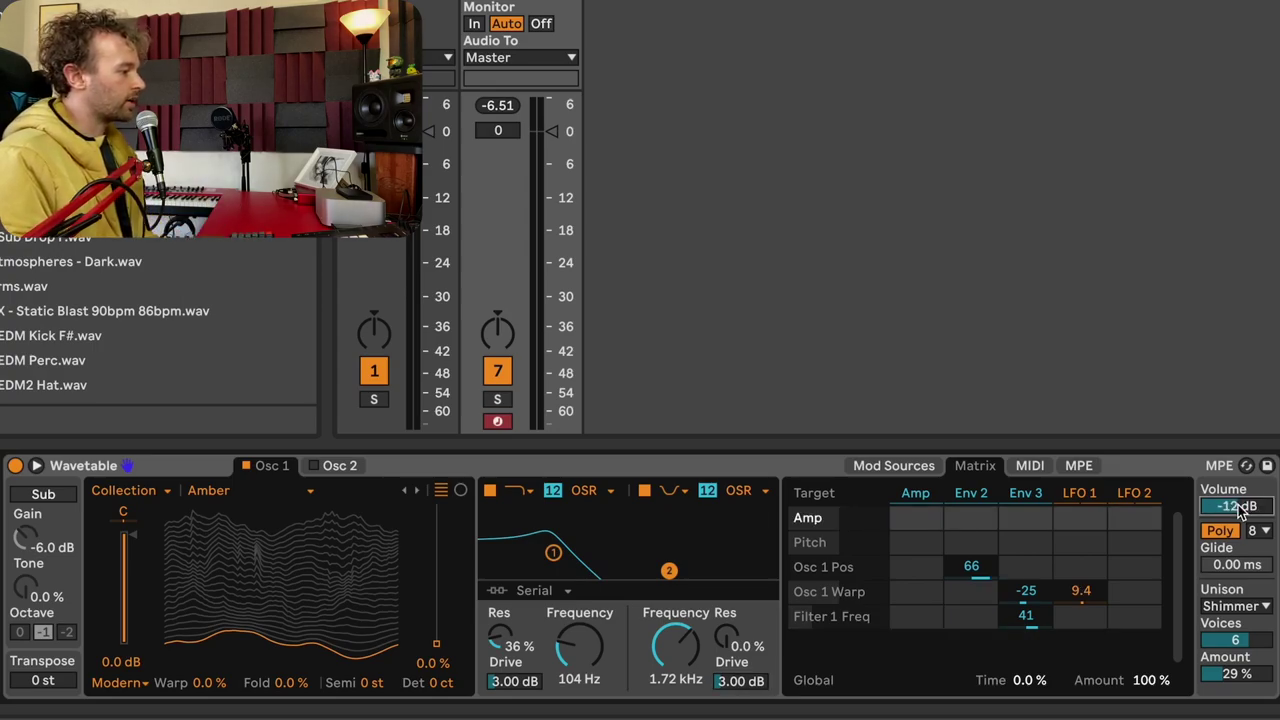
pyautogui.click(668, 655)
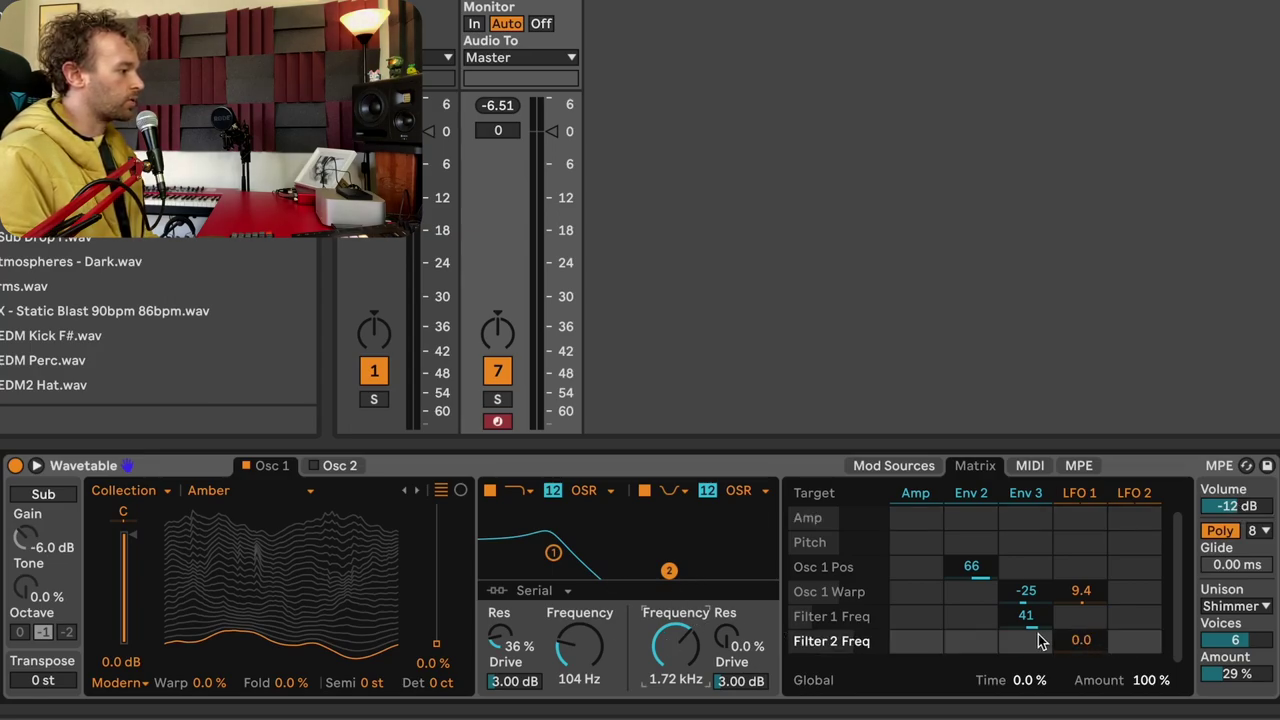
pyautogui.moveTo(971, 641); pyautogui.dragTo(971, 660)
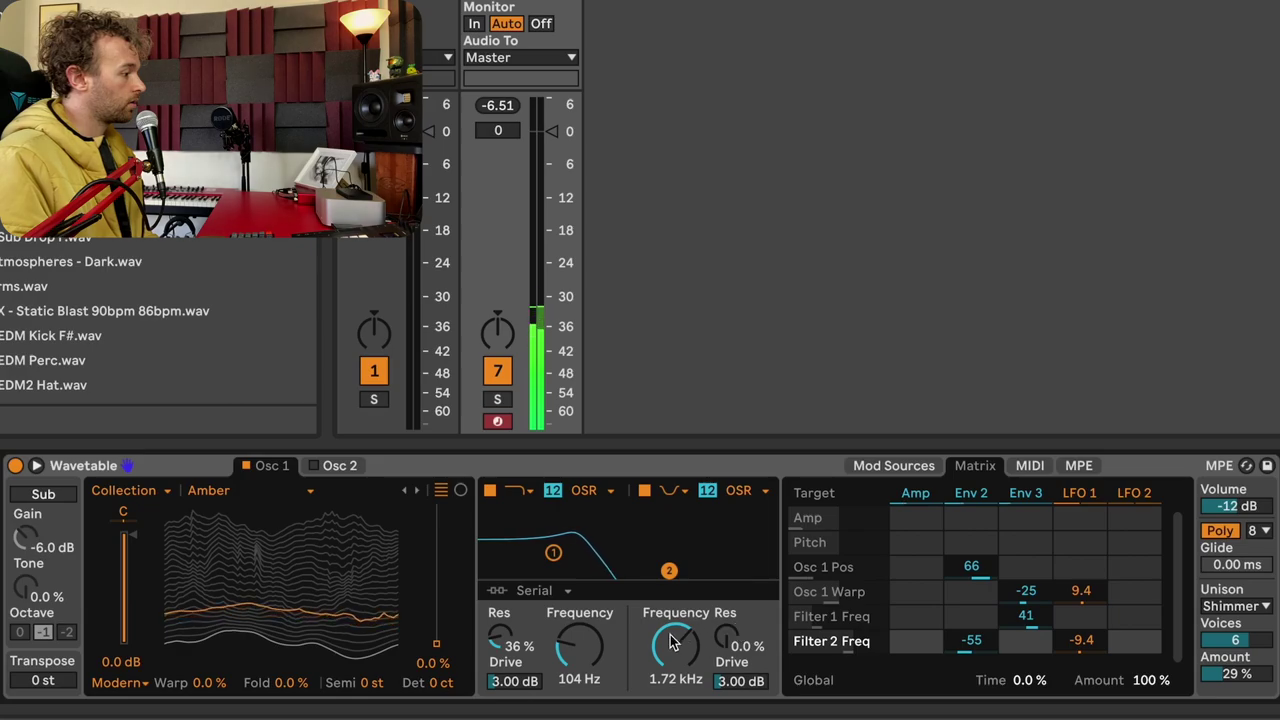
pyautogui.moveTo(1030, 617); pyautogui.dragTo(1030, 614)
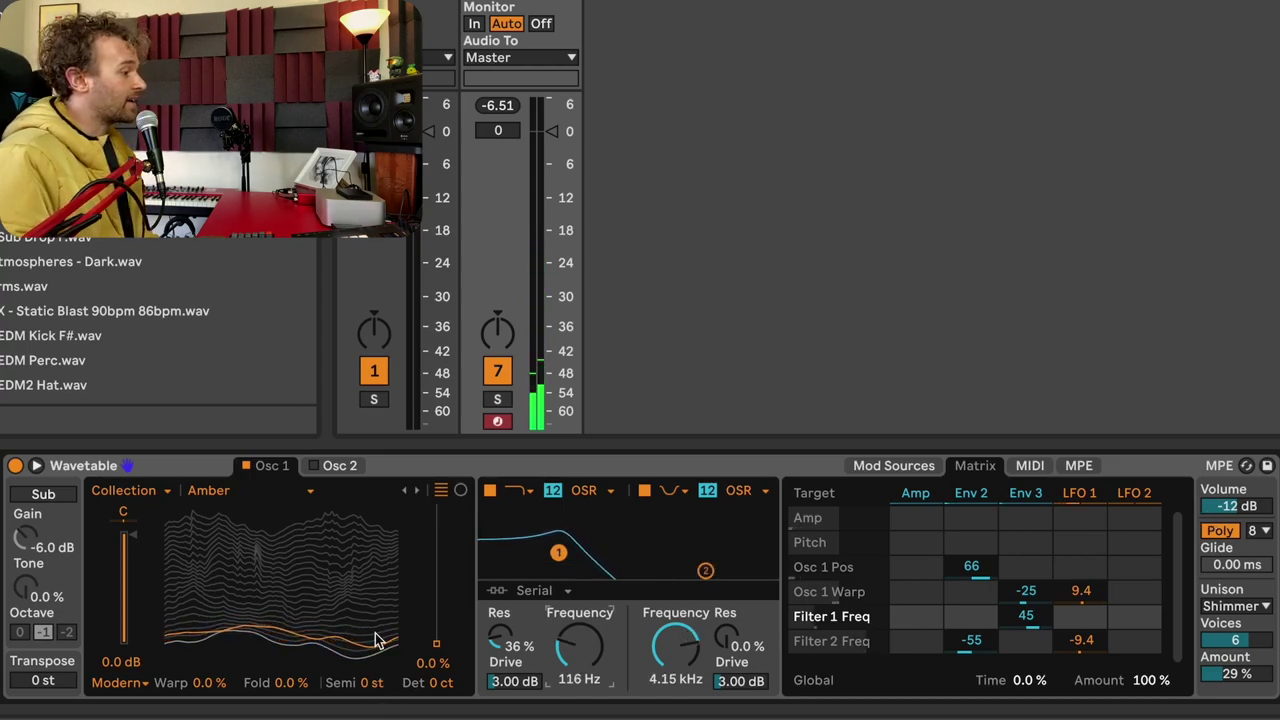
pyautogui.click(340, 466)
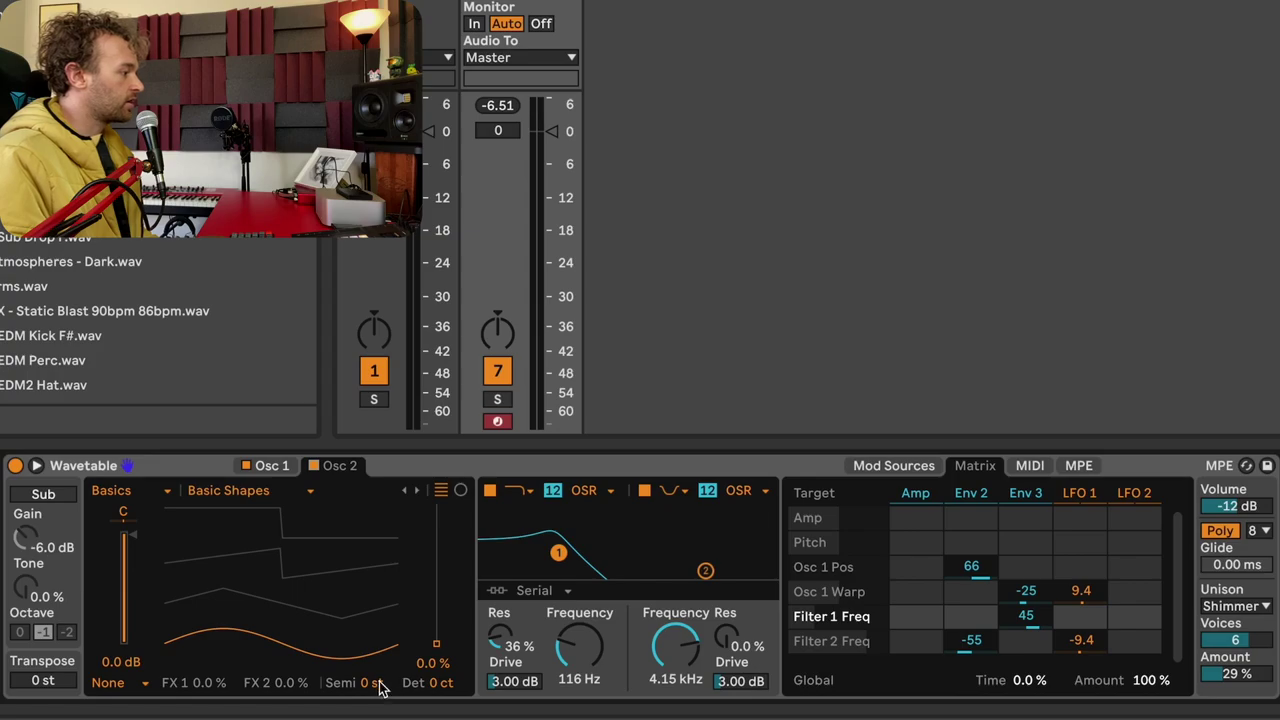
# Set Osc 2's wavetable position to 32% with Classic effect mode
pyautogui.moveTo(436, 648); pyautogui.dragTo(436, 600)
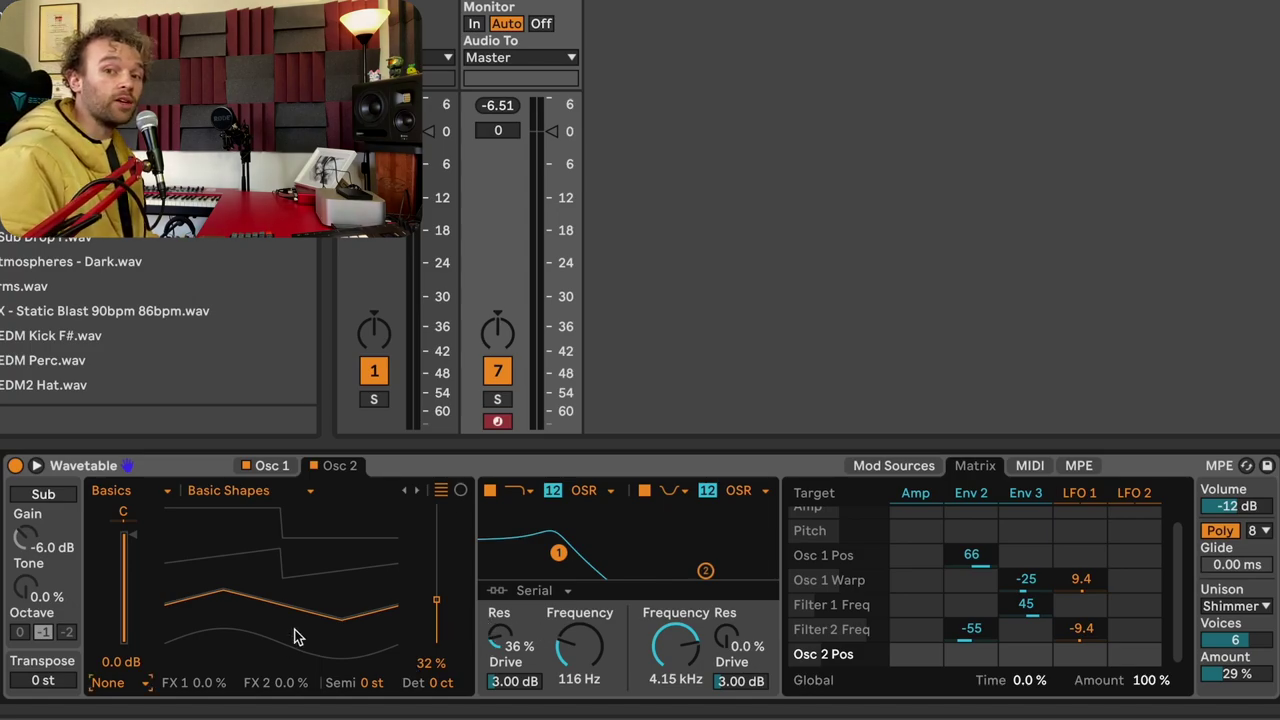
pyautogui.click(124, 684)
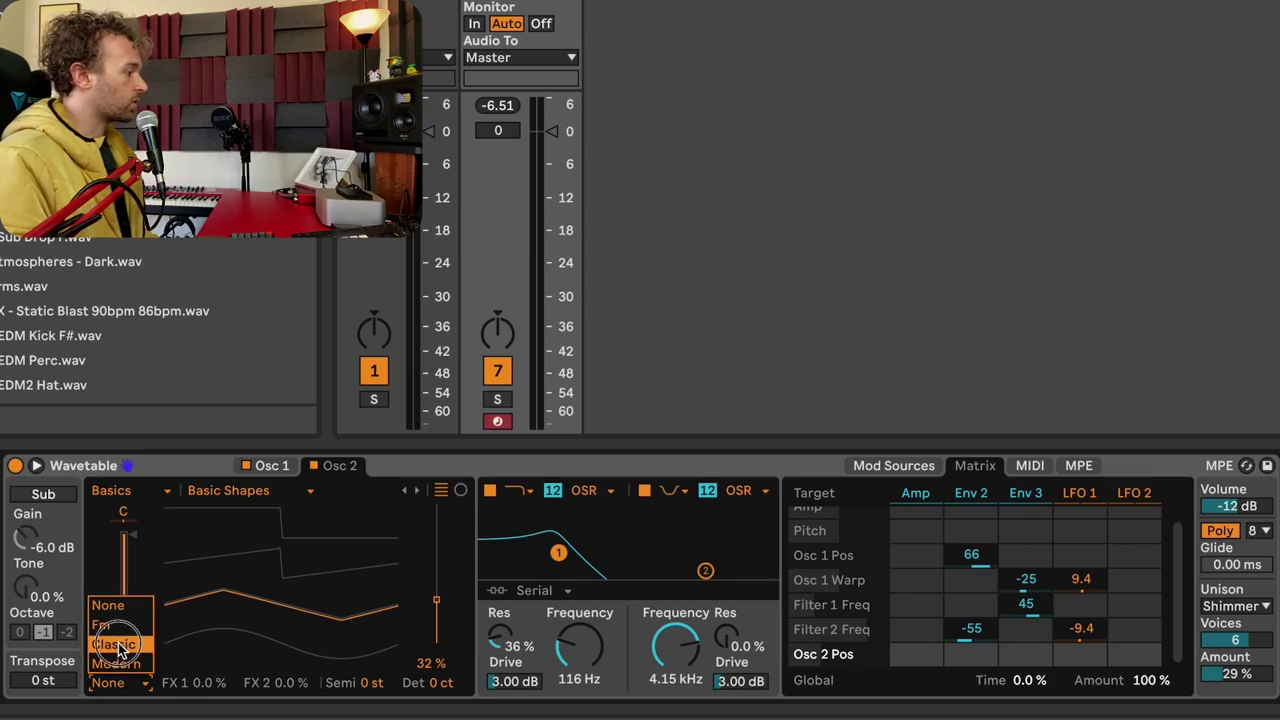
pyautogui.click(118, 645)
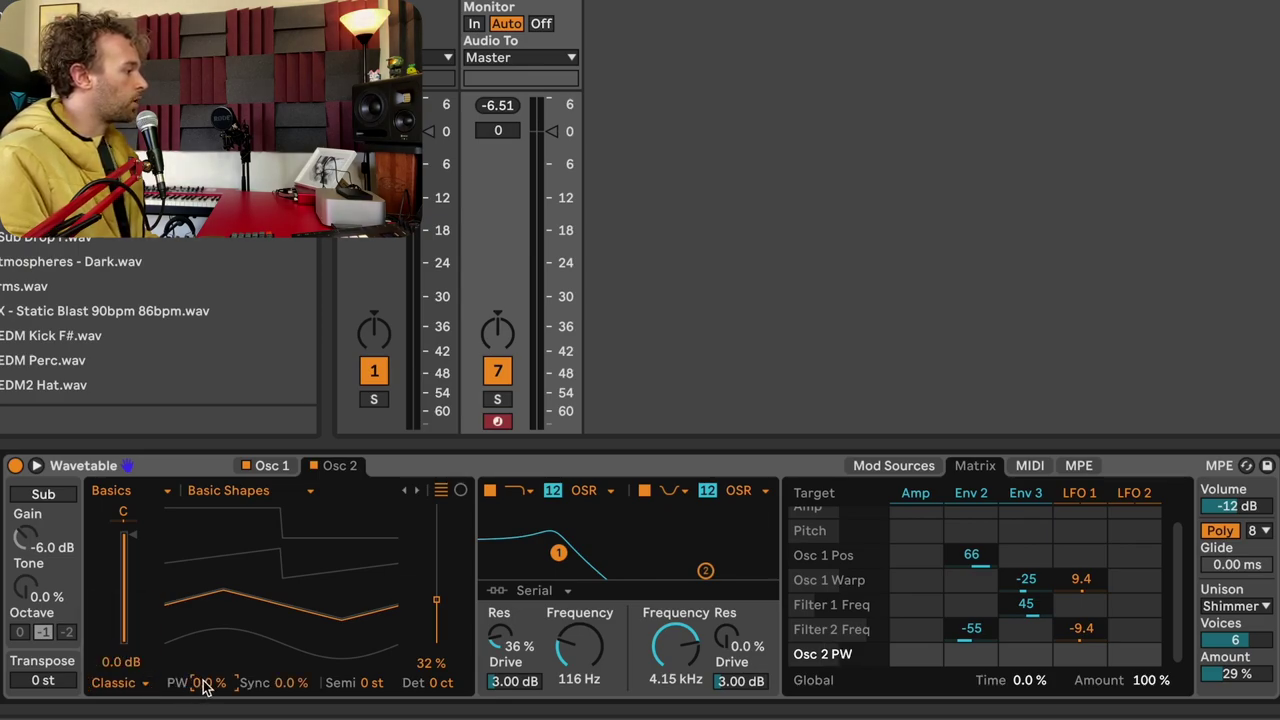
# Make LFO 2 free-running and very slow, and have it modulate Osc 2 pulse width
pyautogui.click(1145, 497)
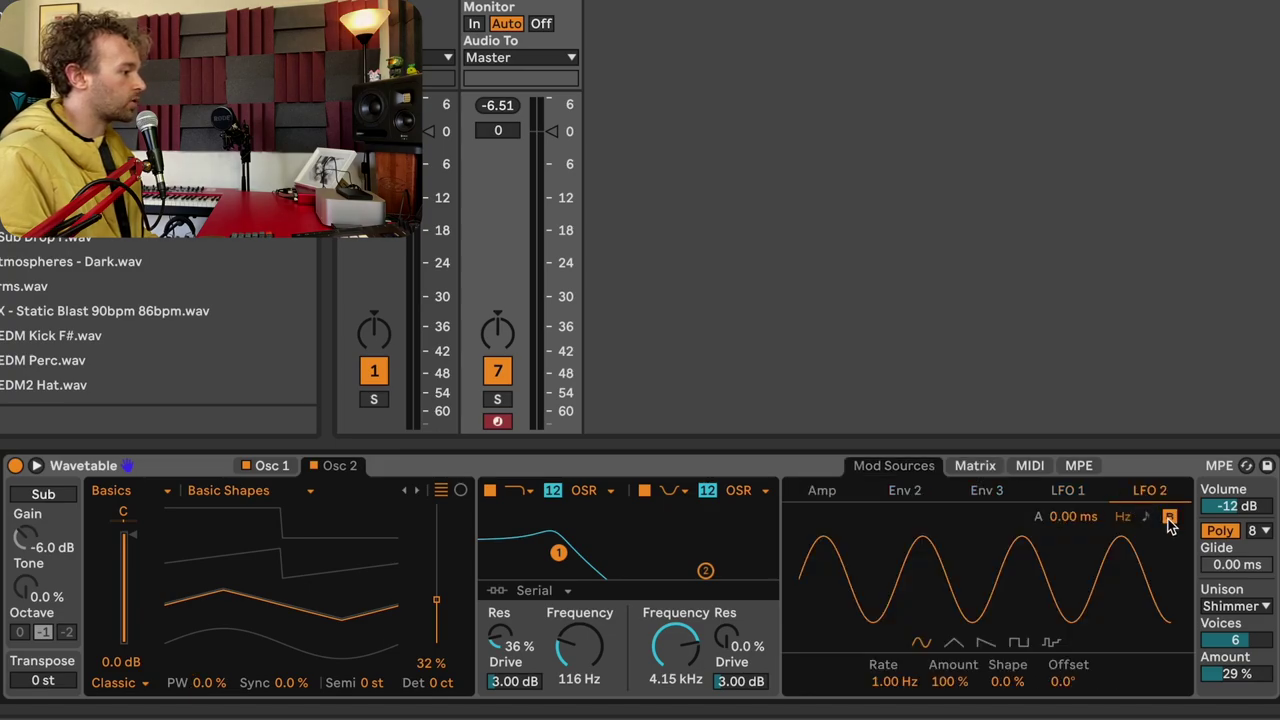
pyautogui.click(1169, 517)
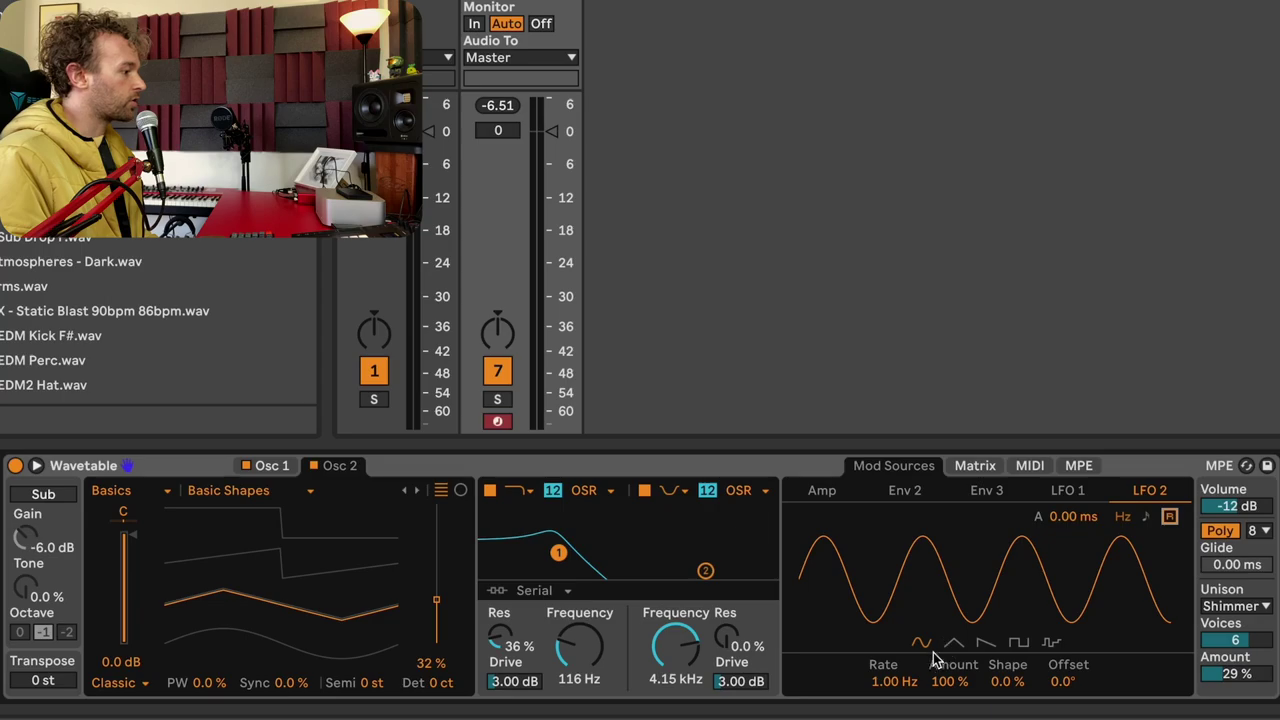
pyautogui.moveTo(899, 683); pyautogui.dragTo(899, 714)
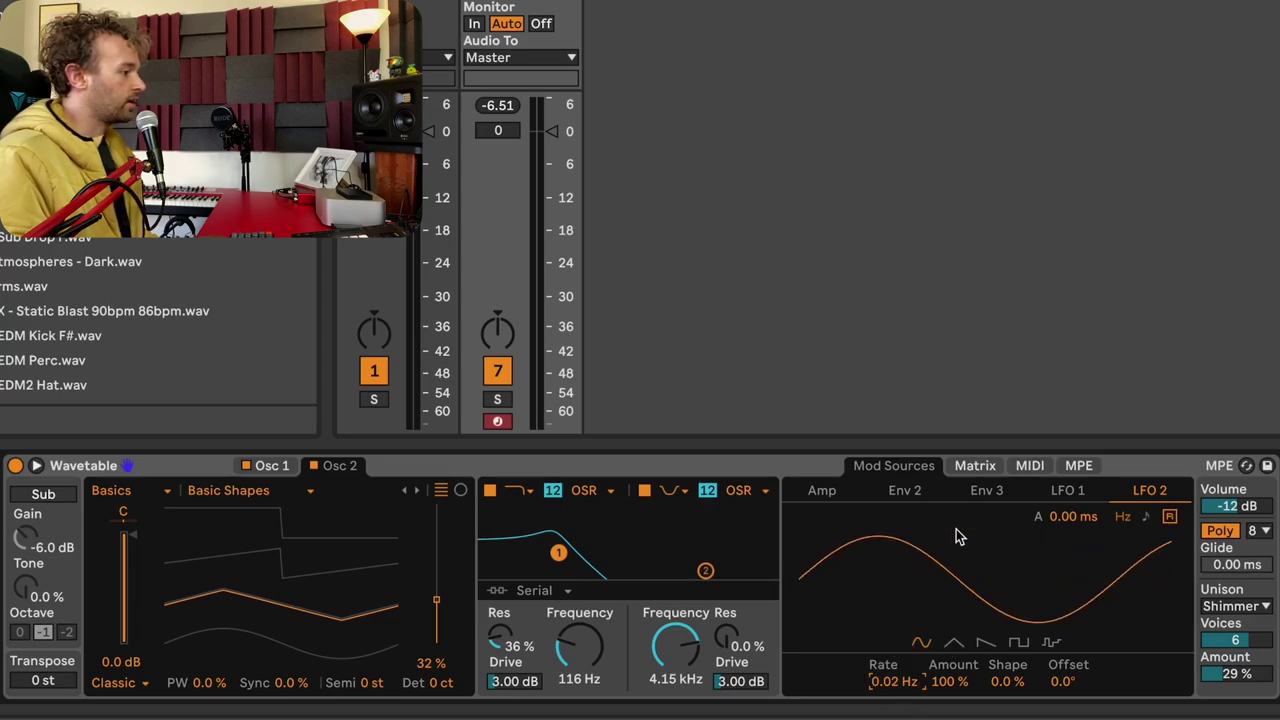
pyautogui.click(975, 467)
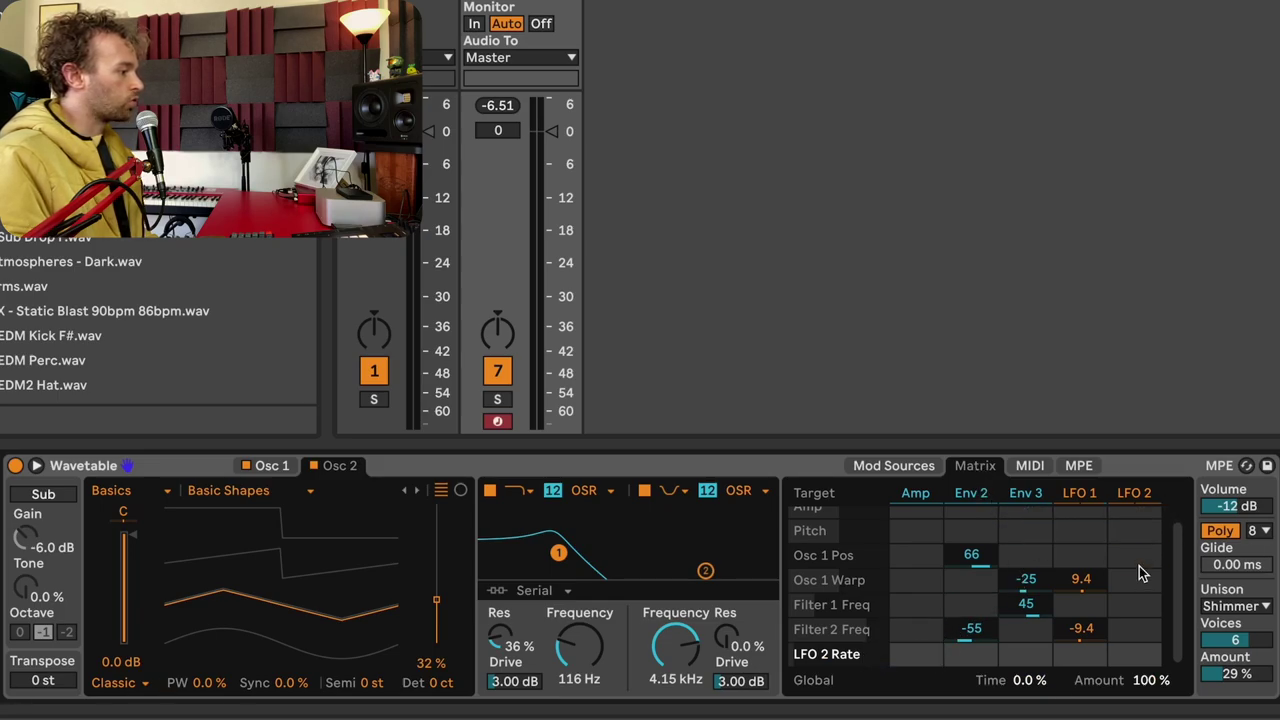
pyautogui.click(205, 682)
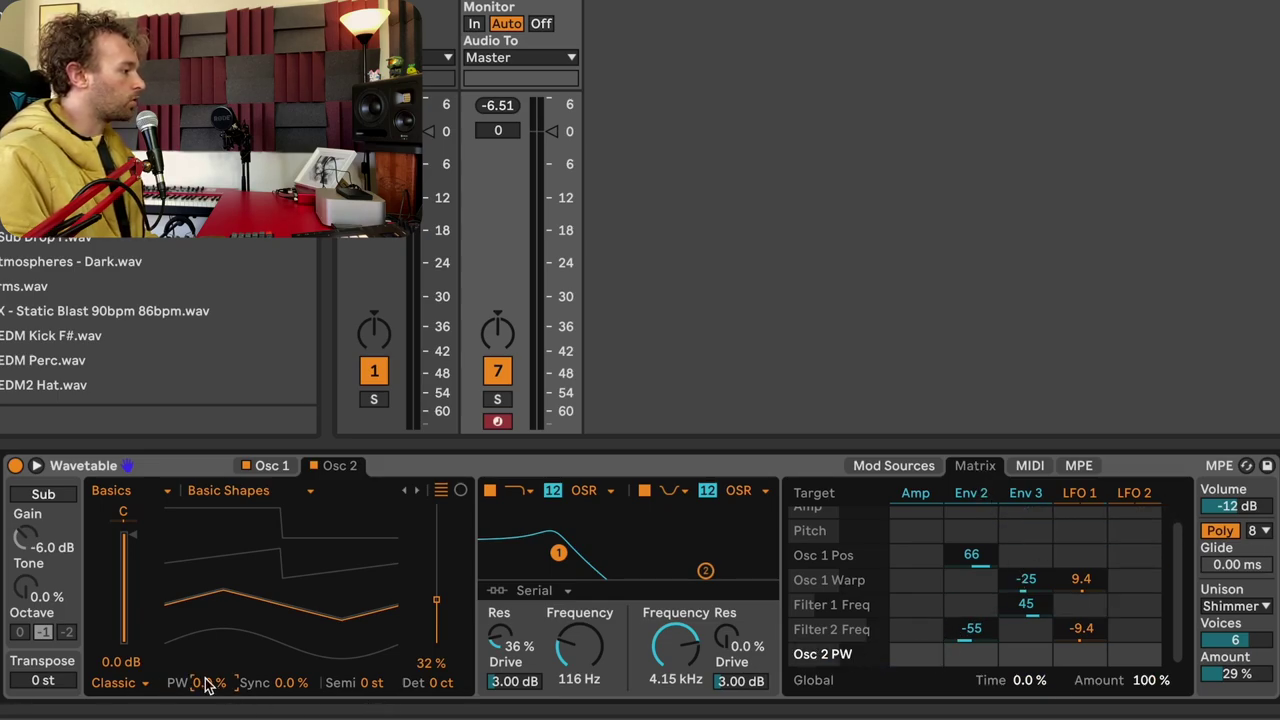
pyautogui.moveTo(1155, 658); pyautogui.dragTo(1157, 690)
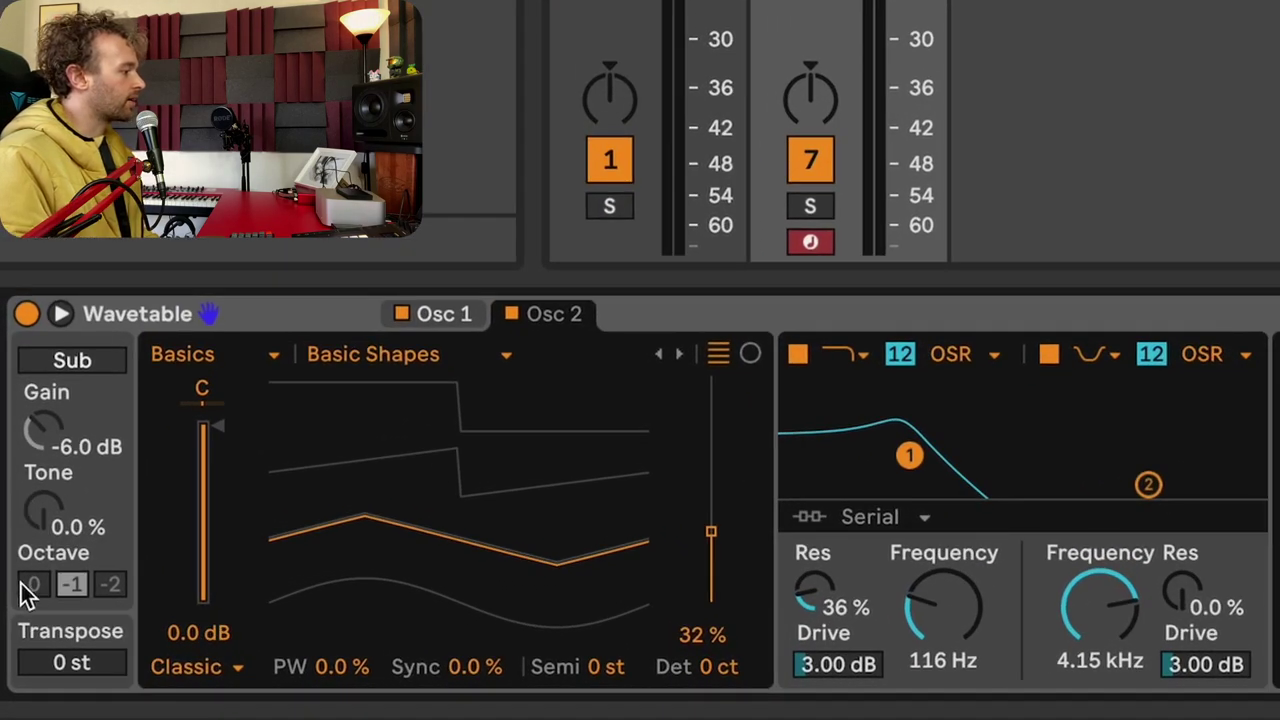
# Enable the sub oscillator at 28% tone and -5.6 dB gain; lower filter resonance slightly
pyautogui.click(91, 361)
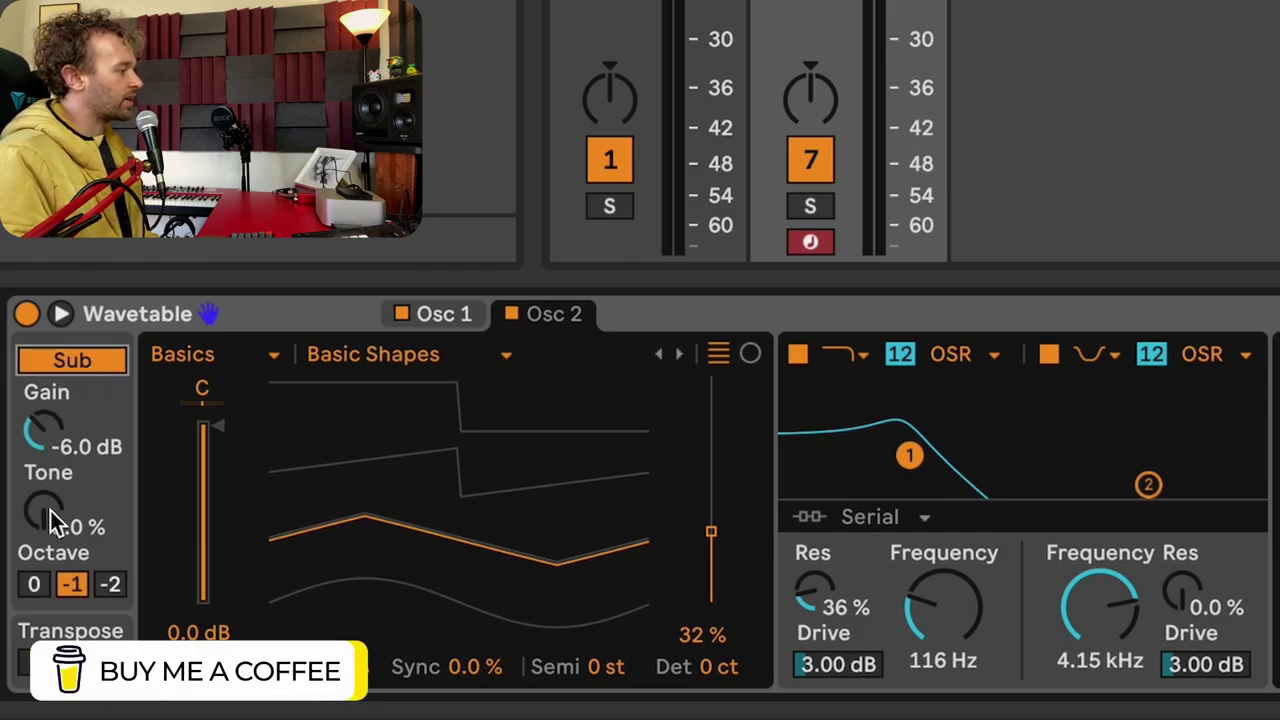
pyautogui.moveTo(51, 521); pyautogui.dragTo(51, 506)
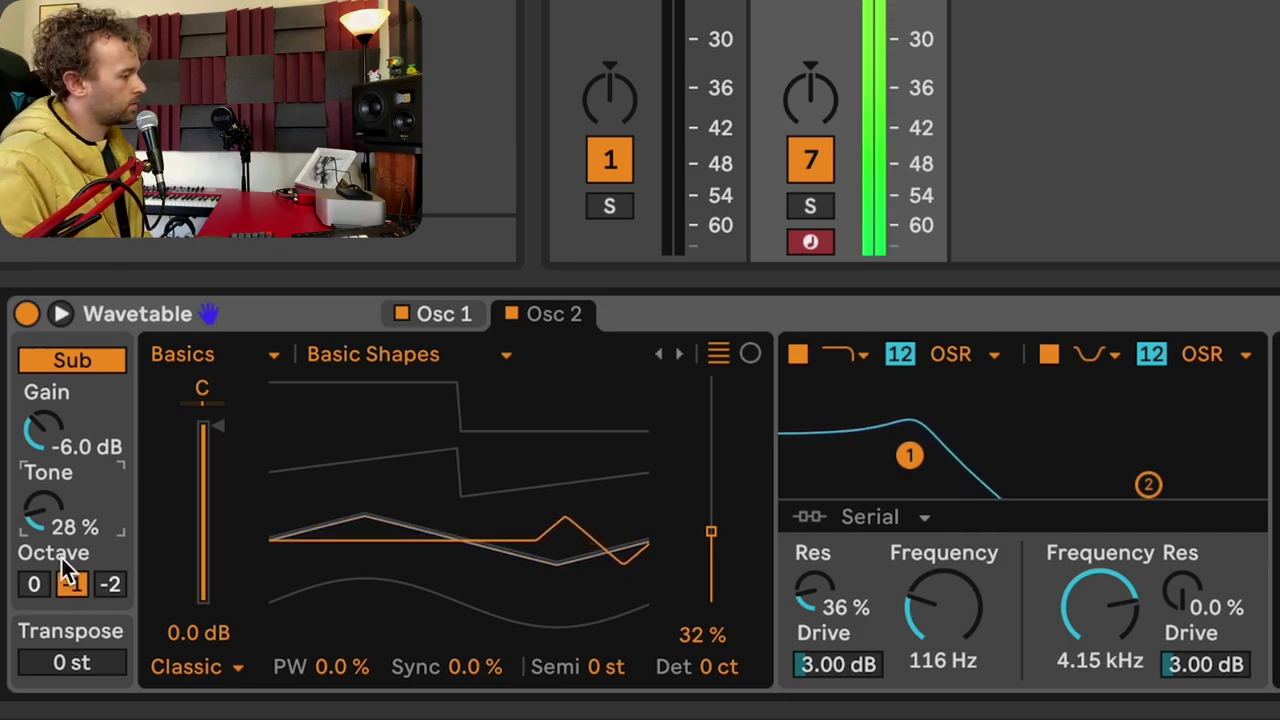
pyautogui.moveTo(44, 446); pyautogui.dragTo(44, 440)
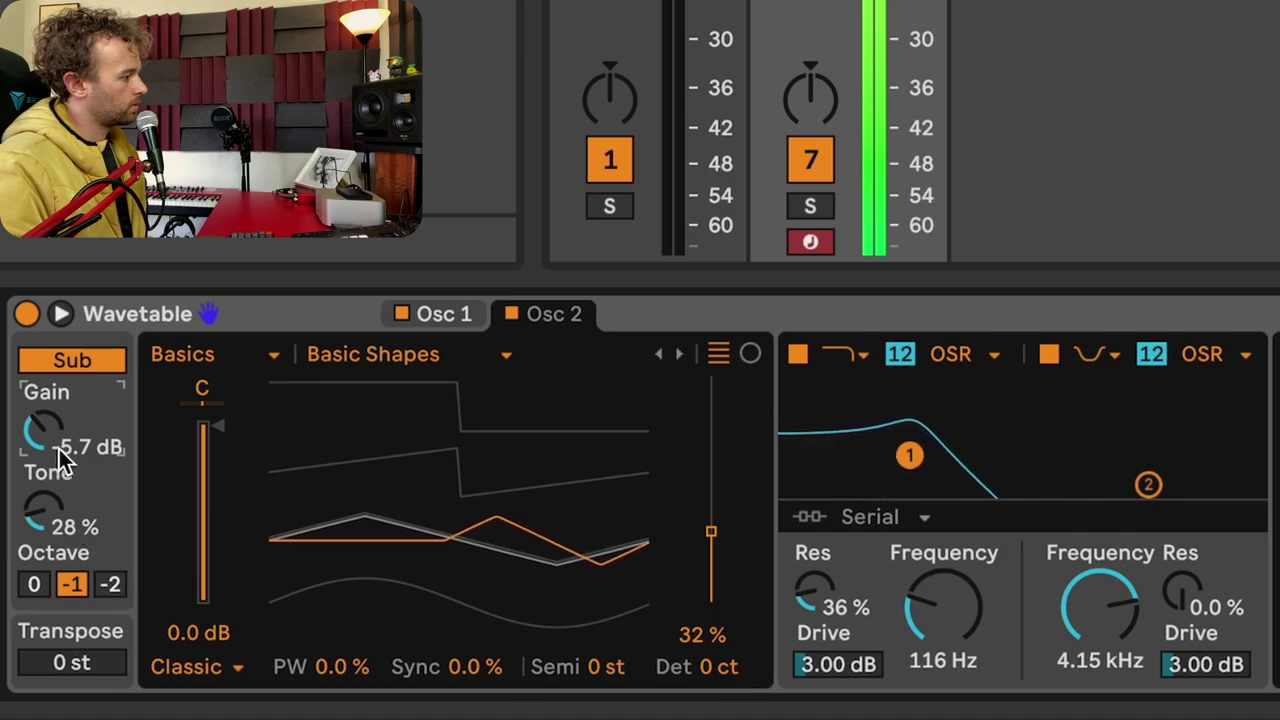
pyautogui.moveTo(60, 447); pyautogui.dragTo(60, 445)
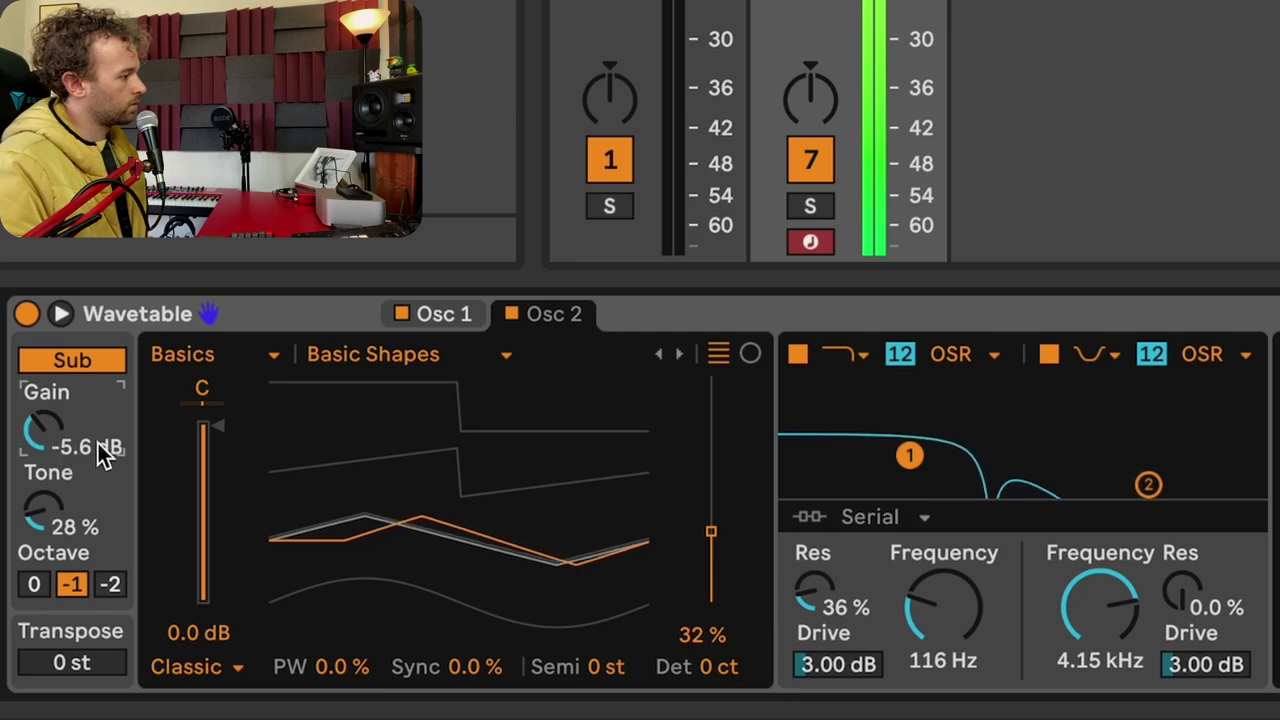
pyautogui.moveTo(823, 609); pyautogui.dragTo(823, 614)
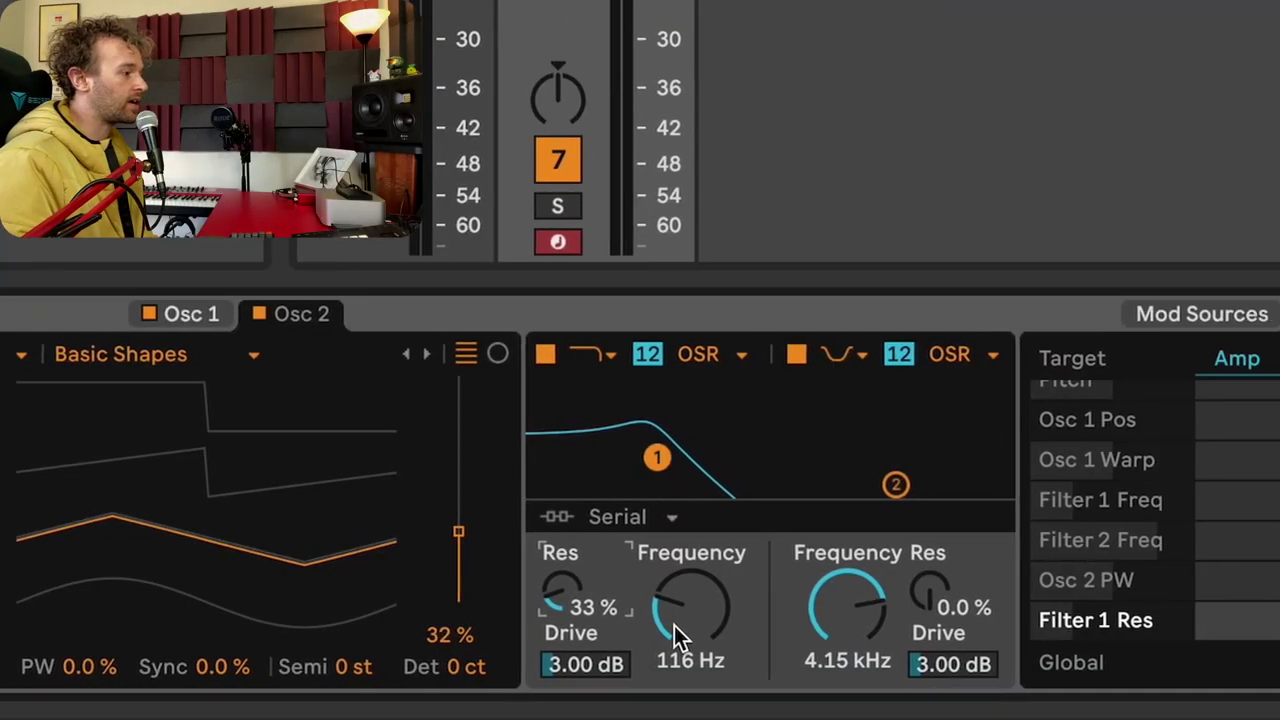
# In the MIDI matrix, set velocity→Amp to 17 and delete the mod wheel's Osc 1 Pos amount
pyautogui.click(857, 316)
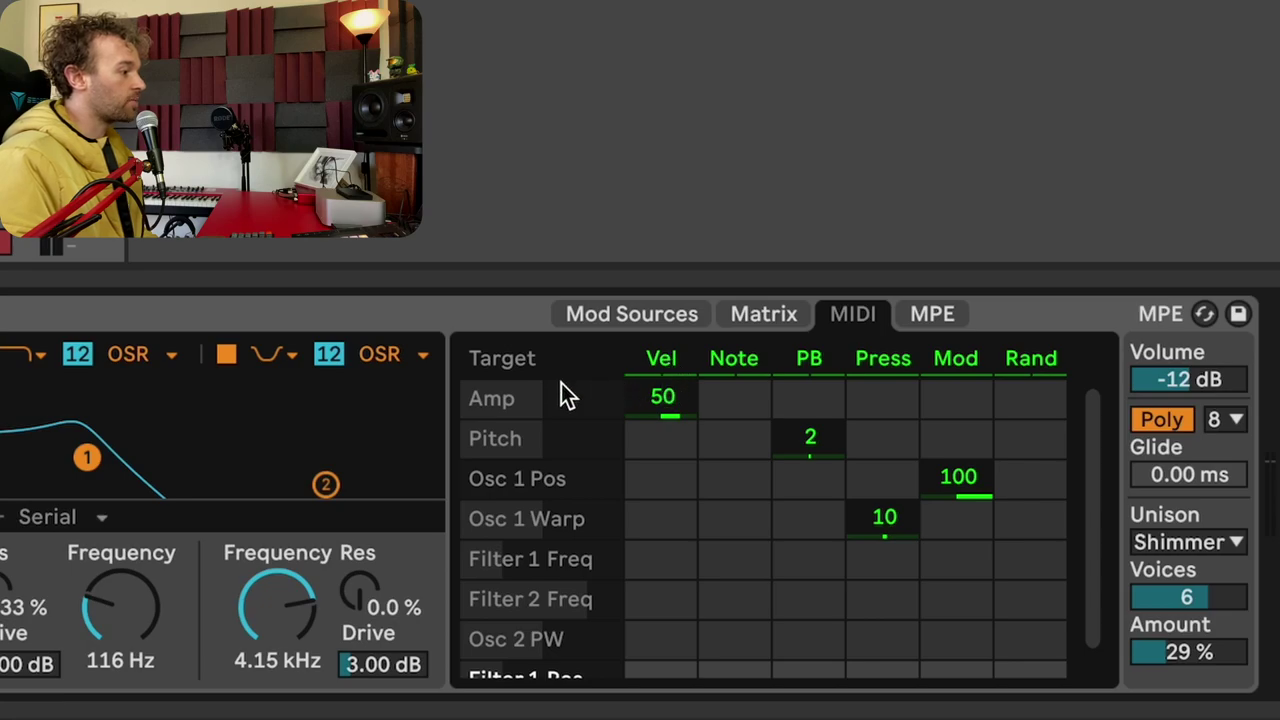
pyautogui.moveTo(686, 403); pyautogui.dragTo(686, 422)
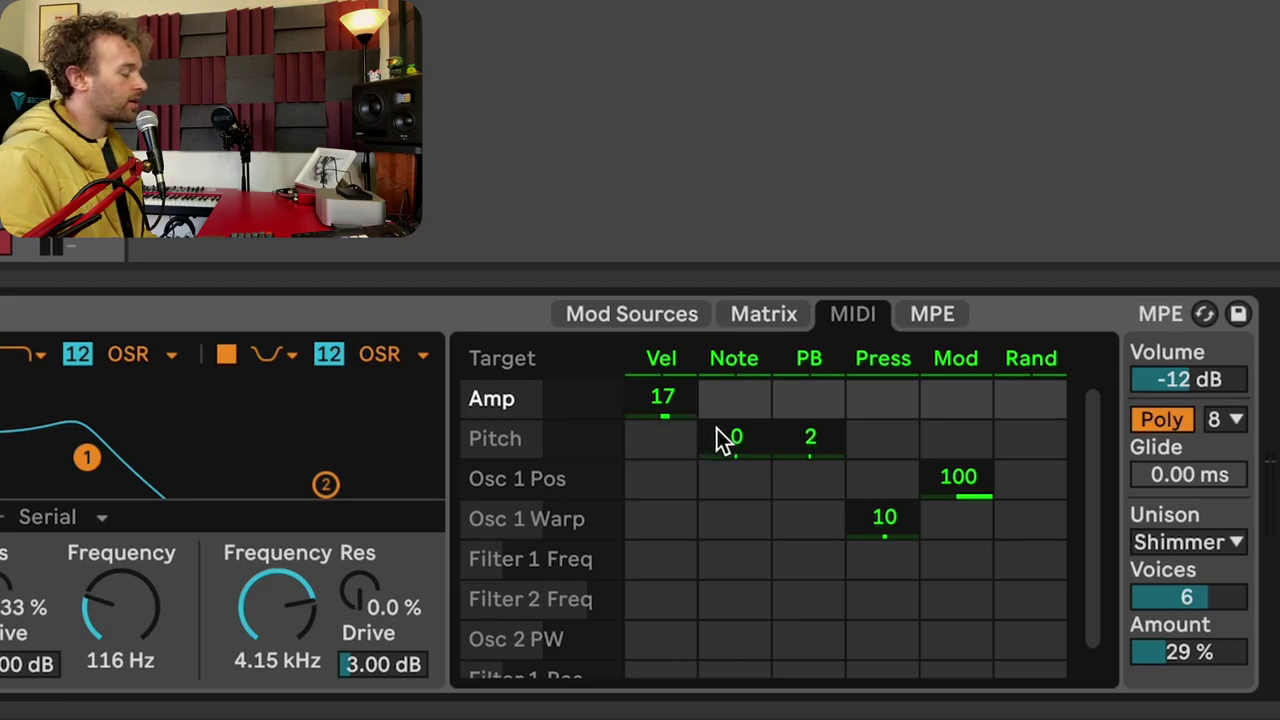
pyautogui.click(957, 478)
pyautogui.press('Delete')
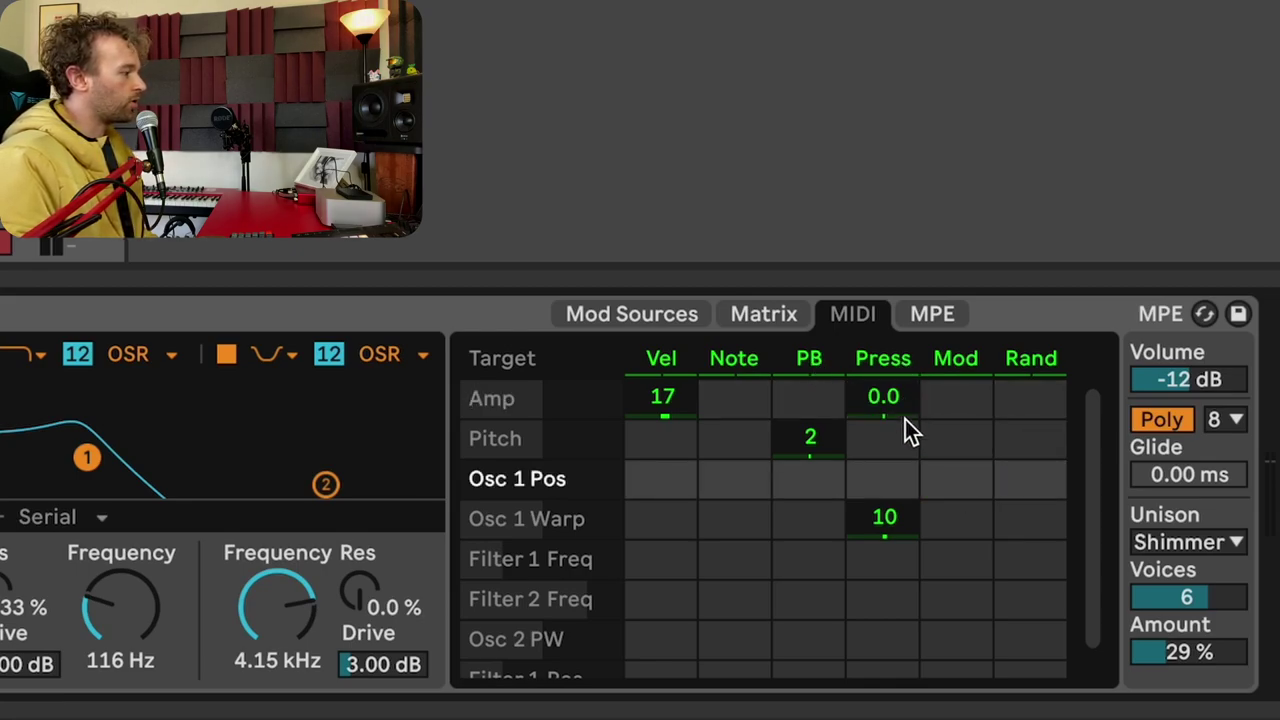
pyautogui.click(942, 312)
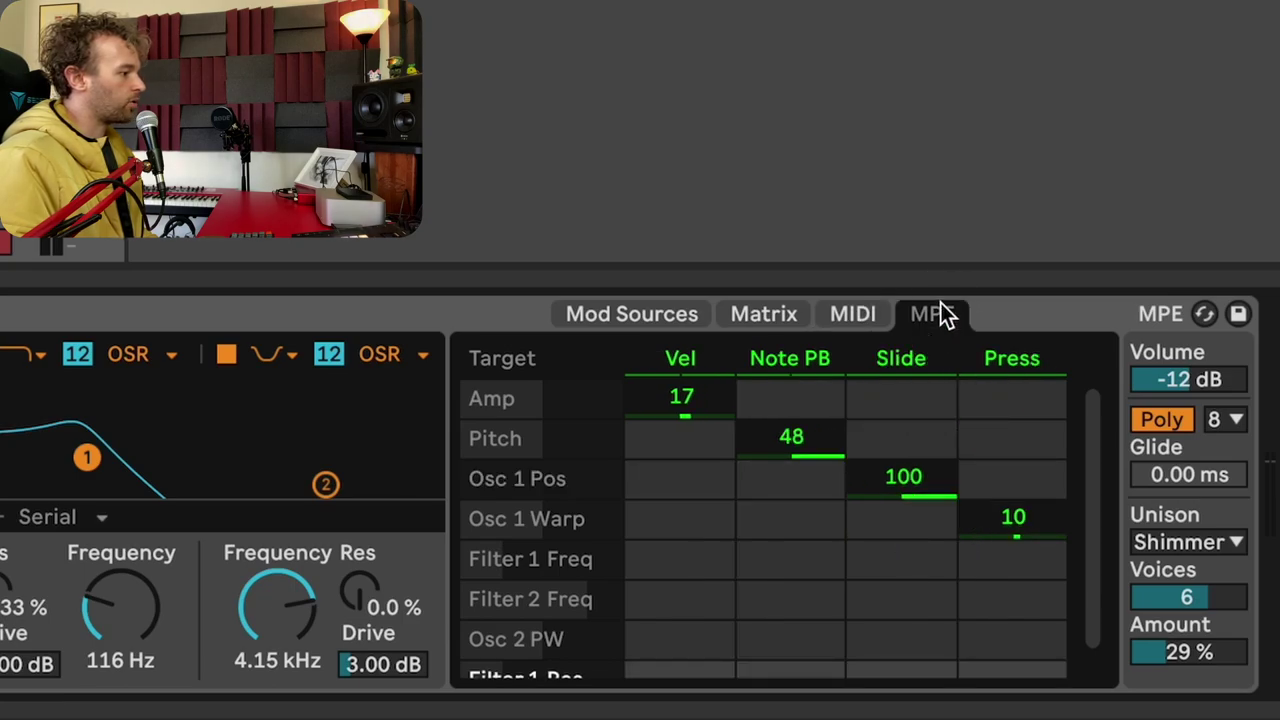
pyautogui.click(871, 318)
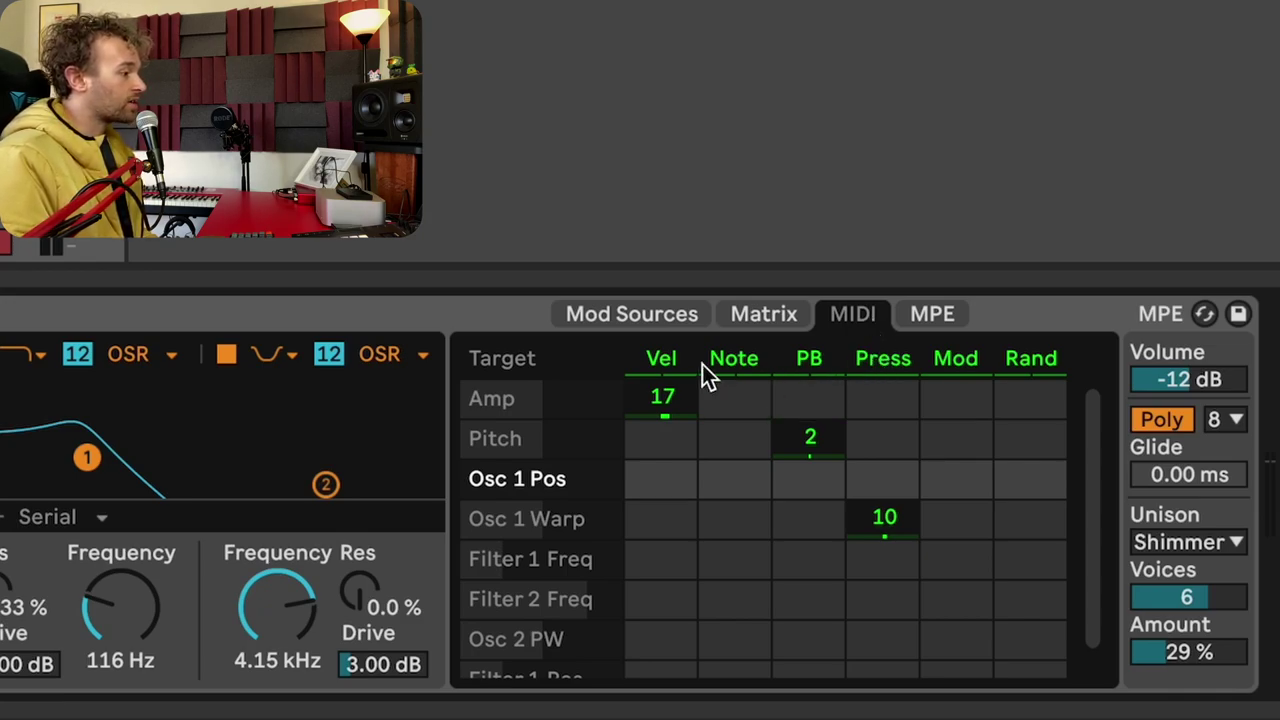
pyautogui.scroll(-1, 675, 387)
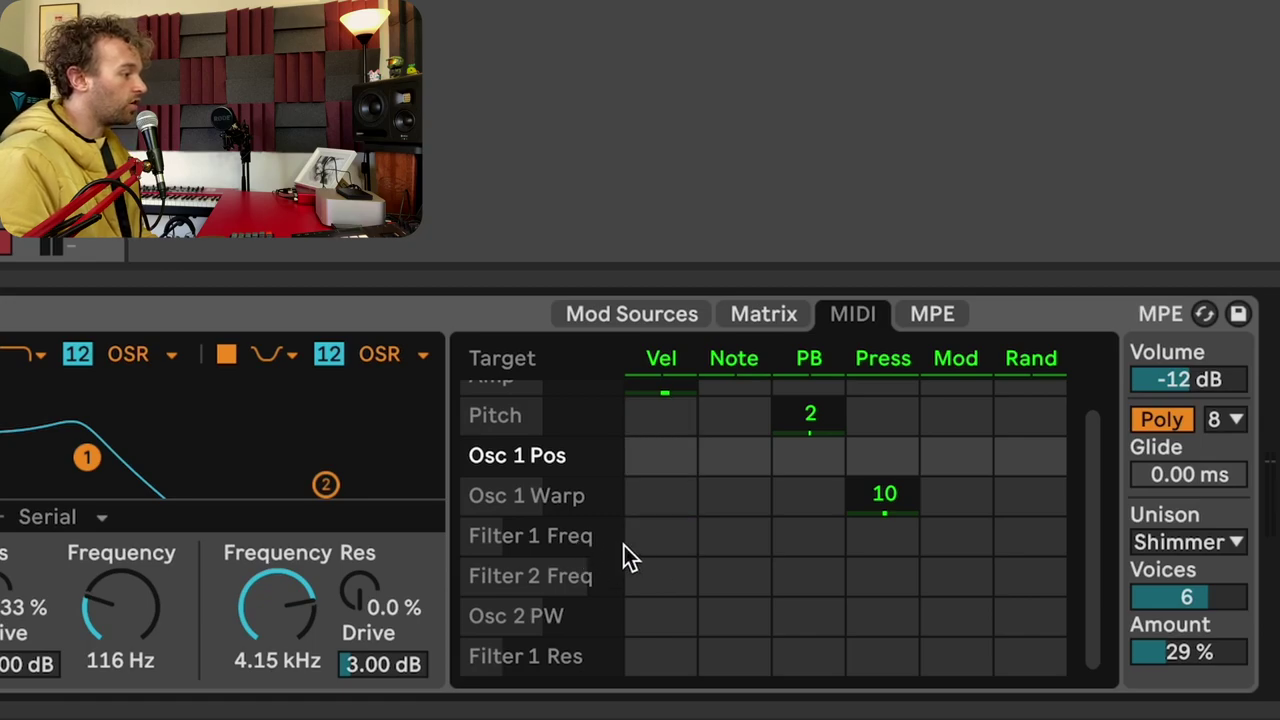
# Set Filter 1 to 51 Hz; add Vel→Filter 1 30, Note→Filter 2 -27, Rand→Osc 1 Pos 12, Osc 2 PW -7.8/-9.4
pyautogui.moveTo(101, 629); pyautogui.dragTo(101, 668)
pyautogui.click(650, 560)
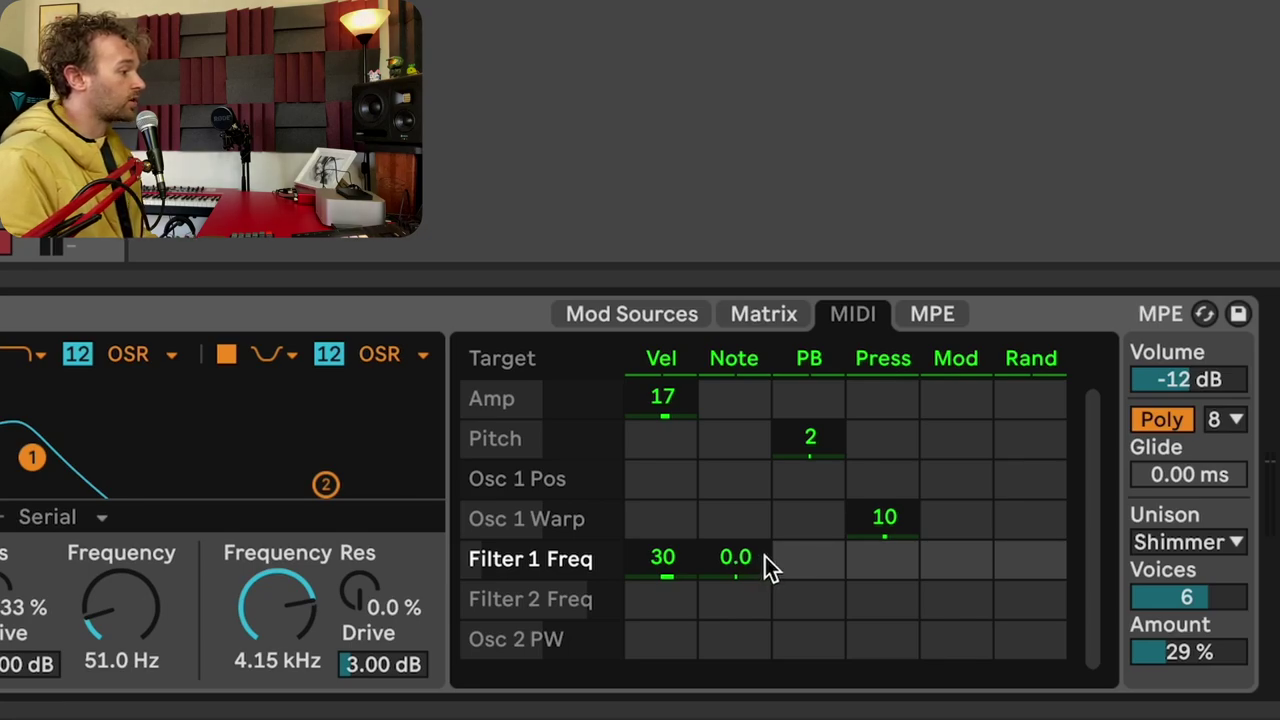
pyautogui.moveTo(757, 607); pyautogui.dragTo(757, 660)
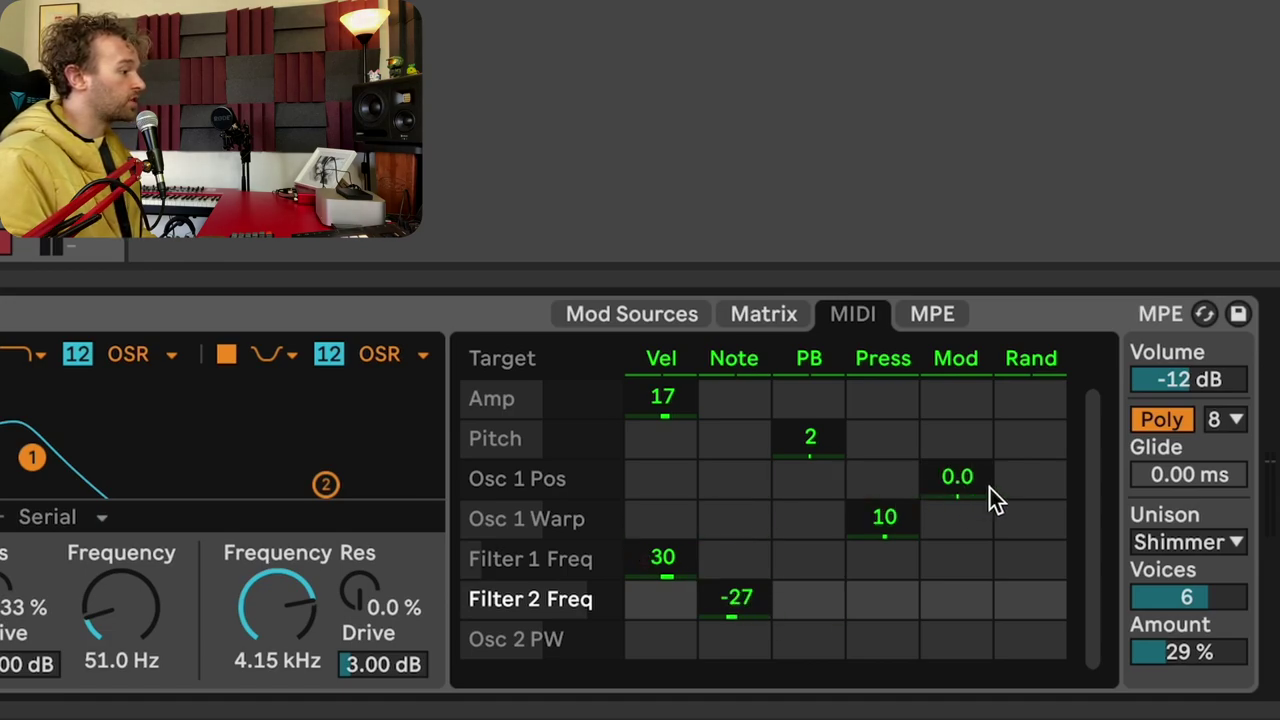
pyautogui.moveTo(1010, 485); pyautogui.dragTo(1010, 445)
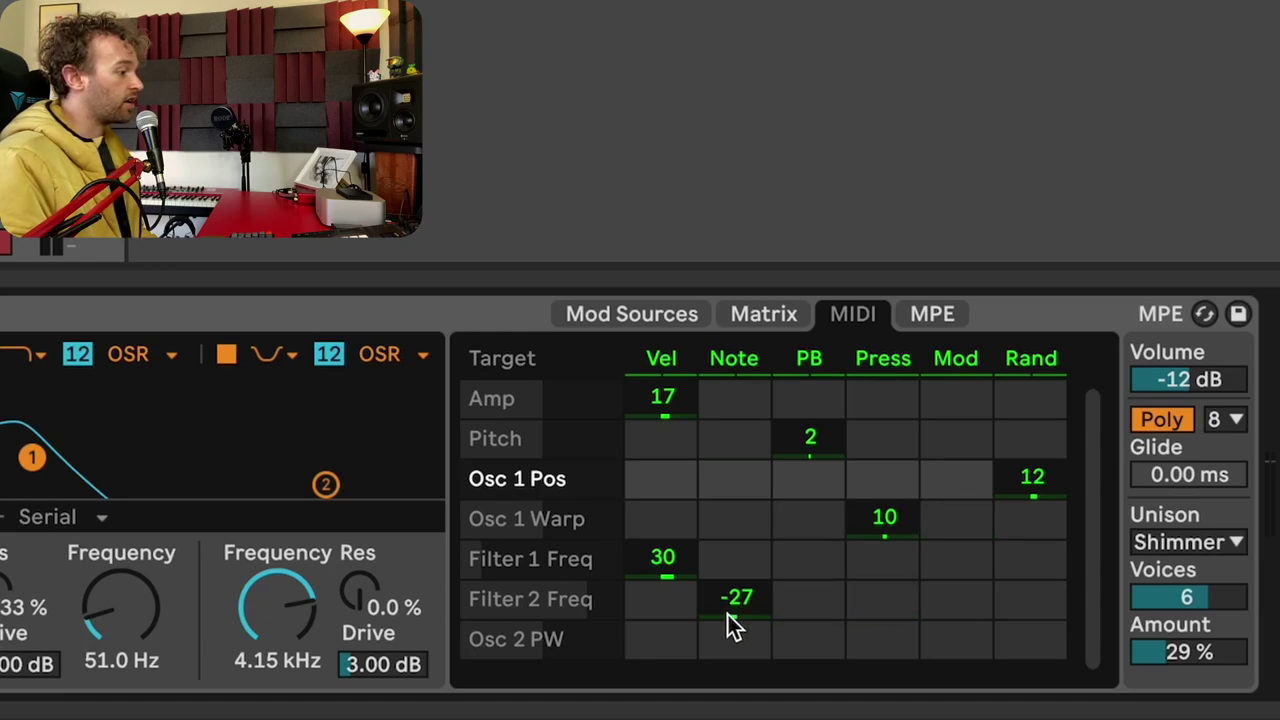
pyautogui.moveTo(679, 637); pyautogui.dragTo(679, 652)
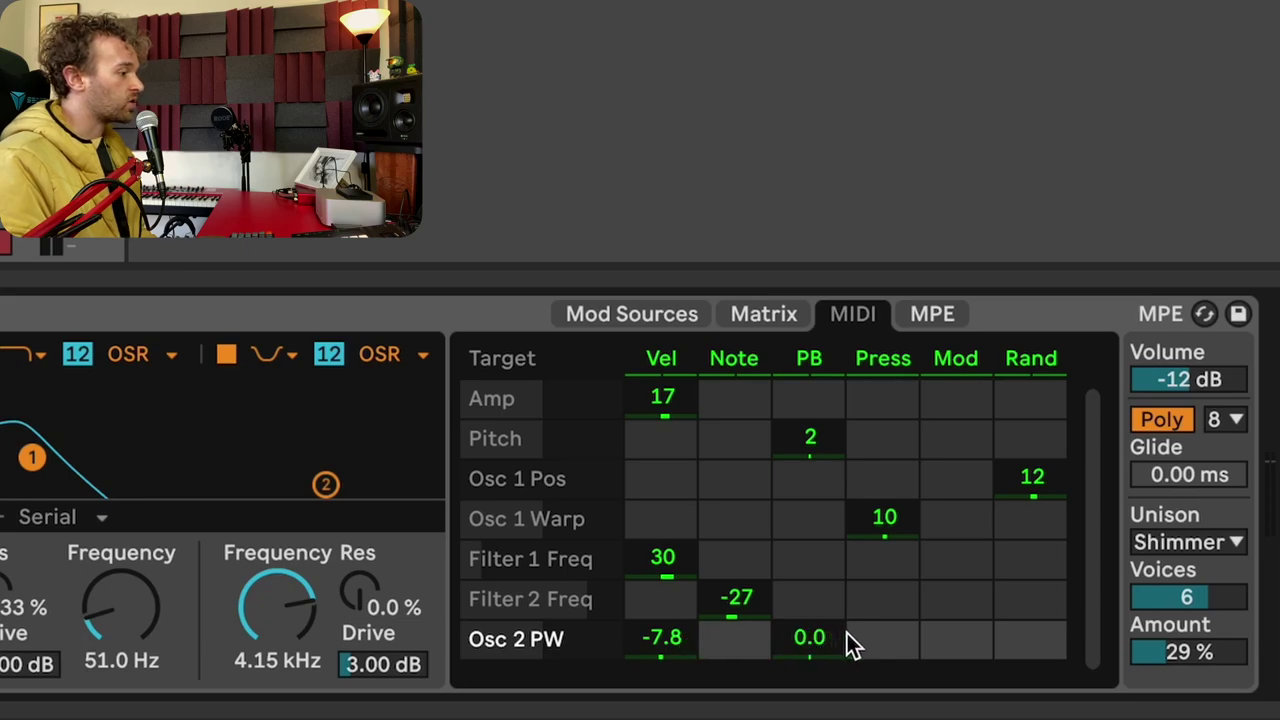
pyautogui.moveTo(1030, 646); pyautogui.dragTo(1030, 672)
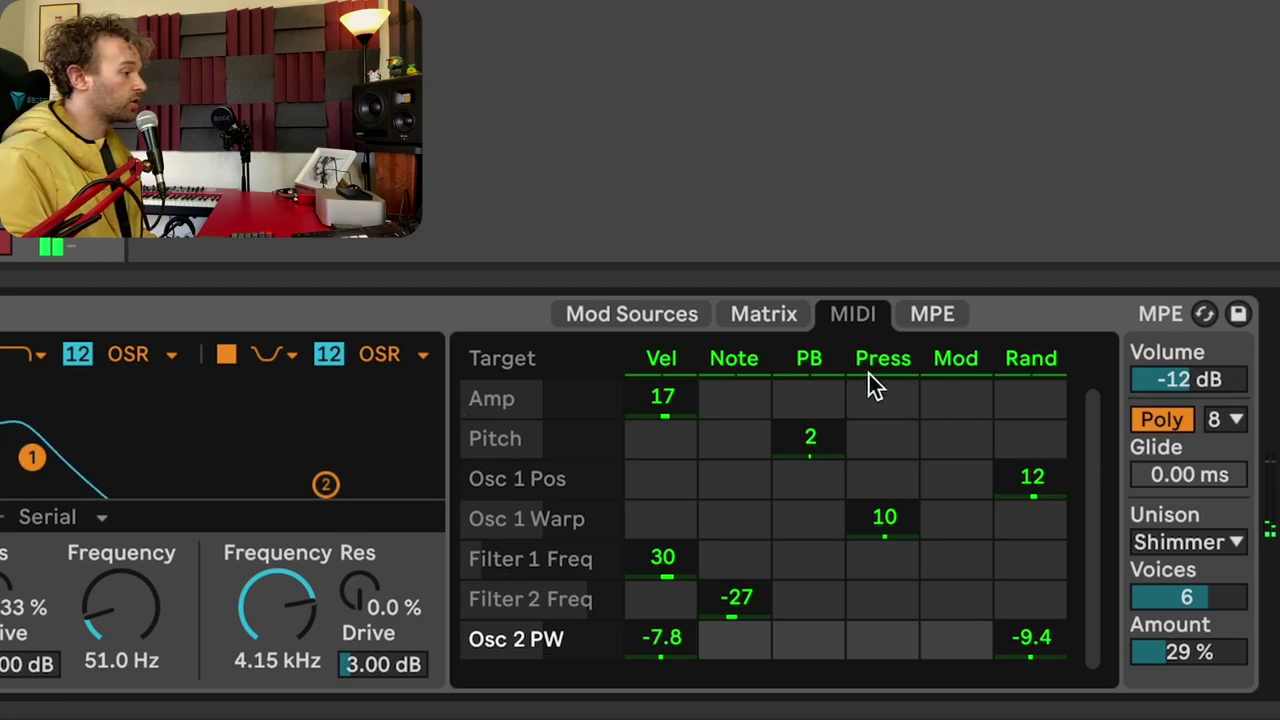
# Add Time as a matrix target and set its velocity amount to about -61
pyautogui.click(788, 313)
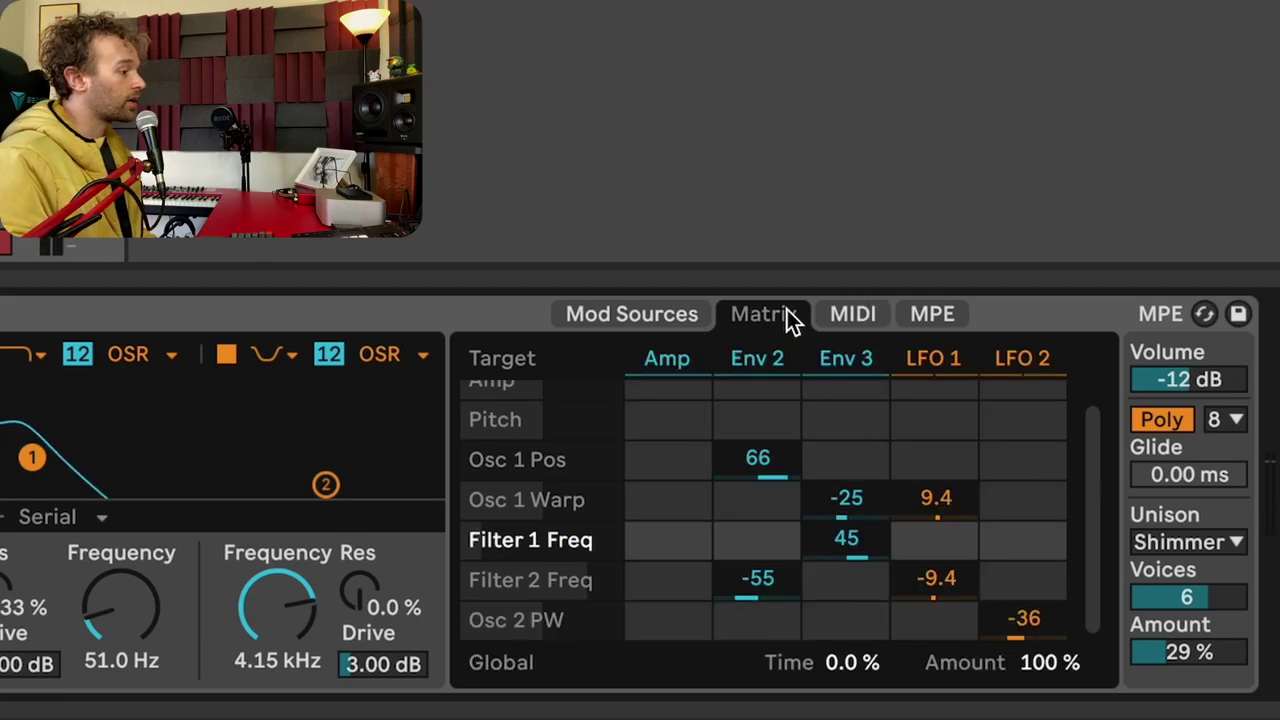
pyautogui.click(852, 663)
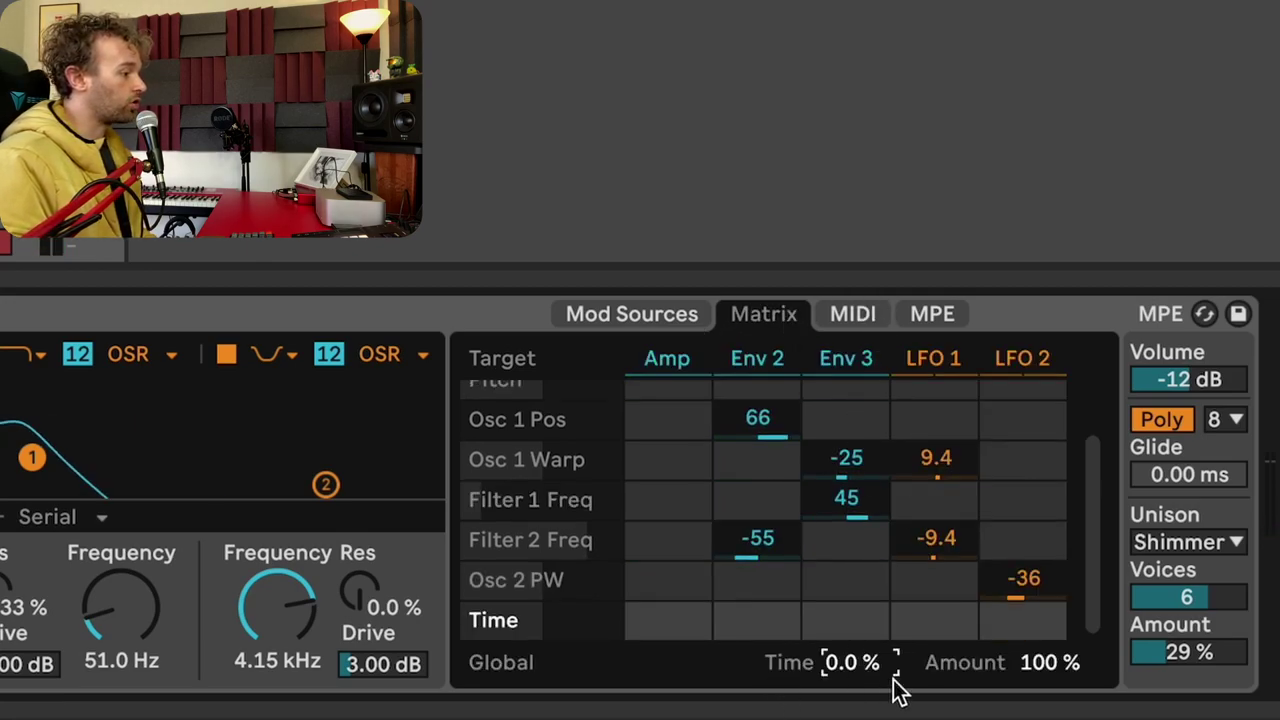
pyautogui.click(855, 313)
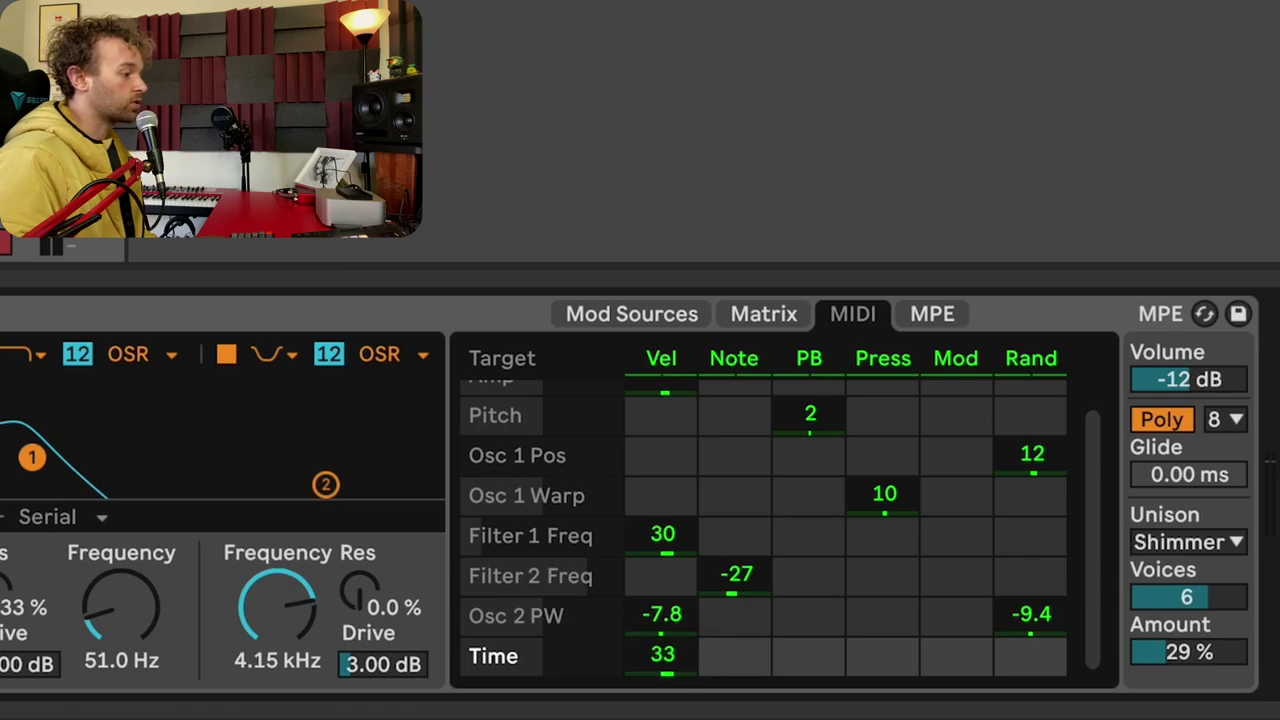
pyautogui.moveTo(662, 655)
pyautogui.mouseDown()
pyautogui.moveTo(662, 681)
pyautogui.moveTo(662, 665)
pyautogui.mouseUp()
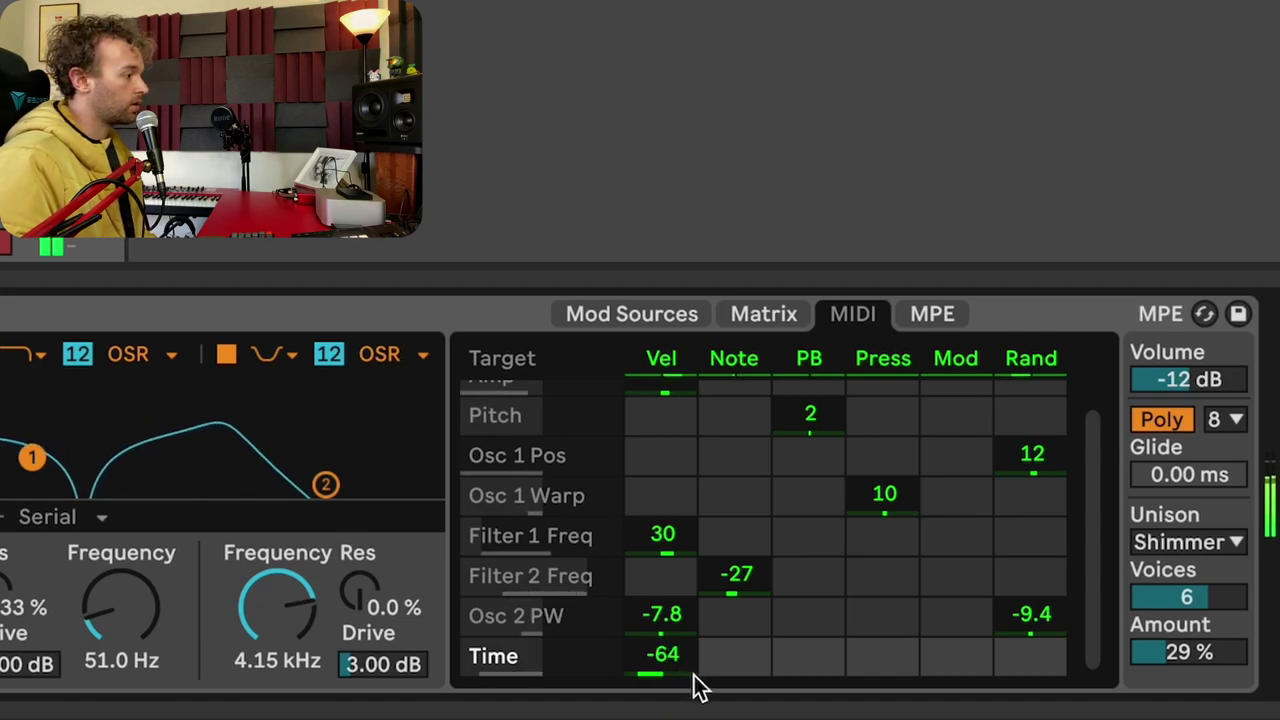
pyautogui.scroll(3, 671, 672)
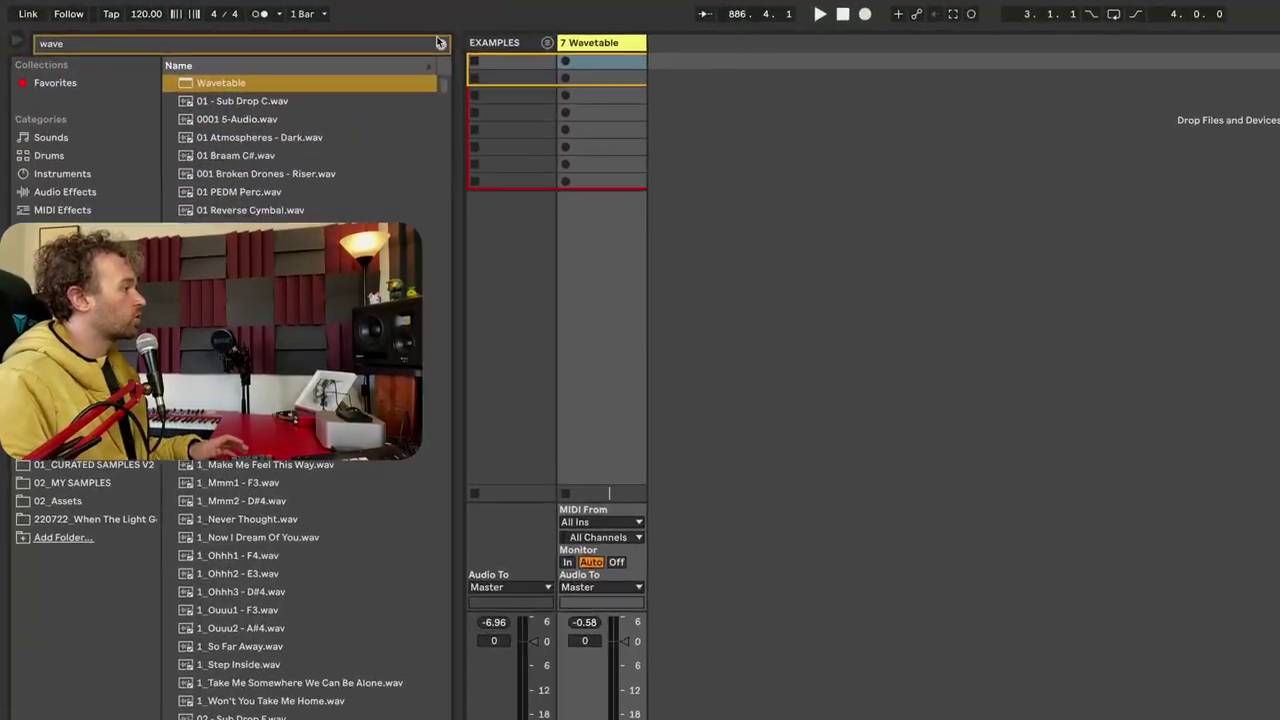
# Load Chorus-Ensemble from Audio Effects > Pitch & Modulation after the Wavetable
pyautogui.click(440, 43)
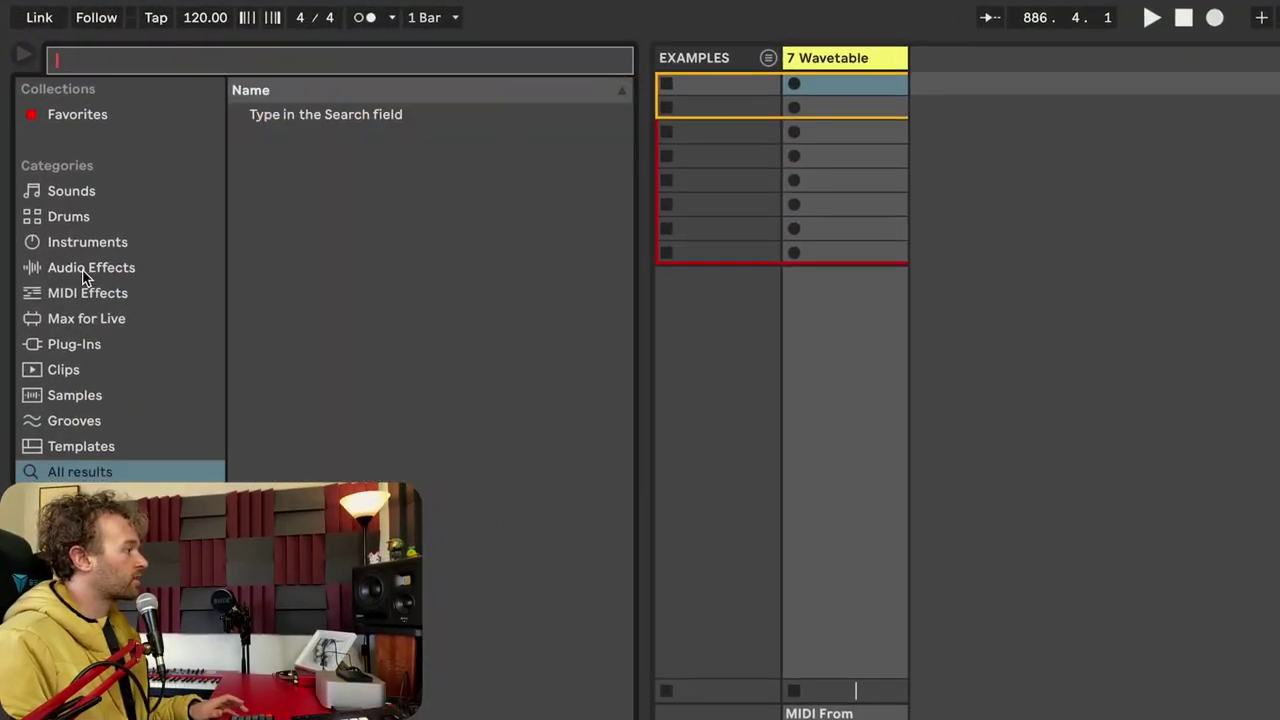
pyautogui.click(65, 191)
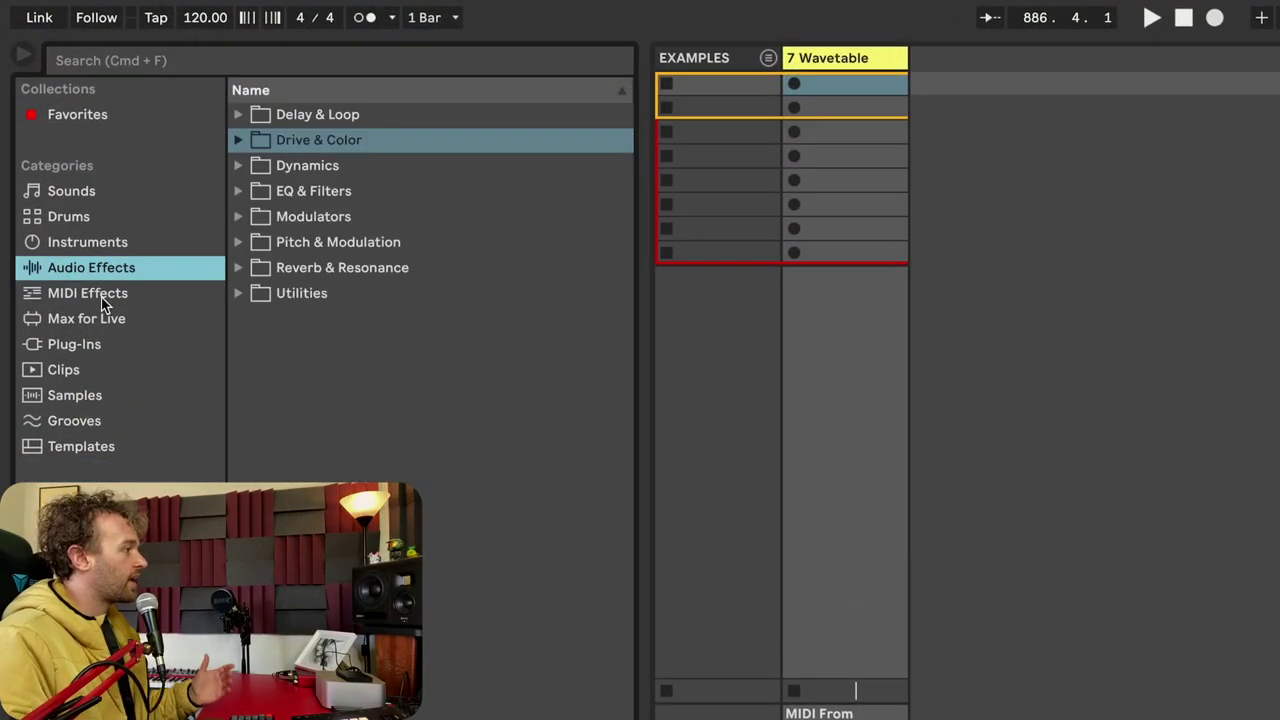
pyautogui.click(240, 242)
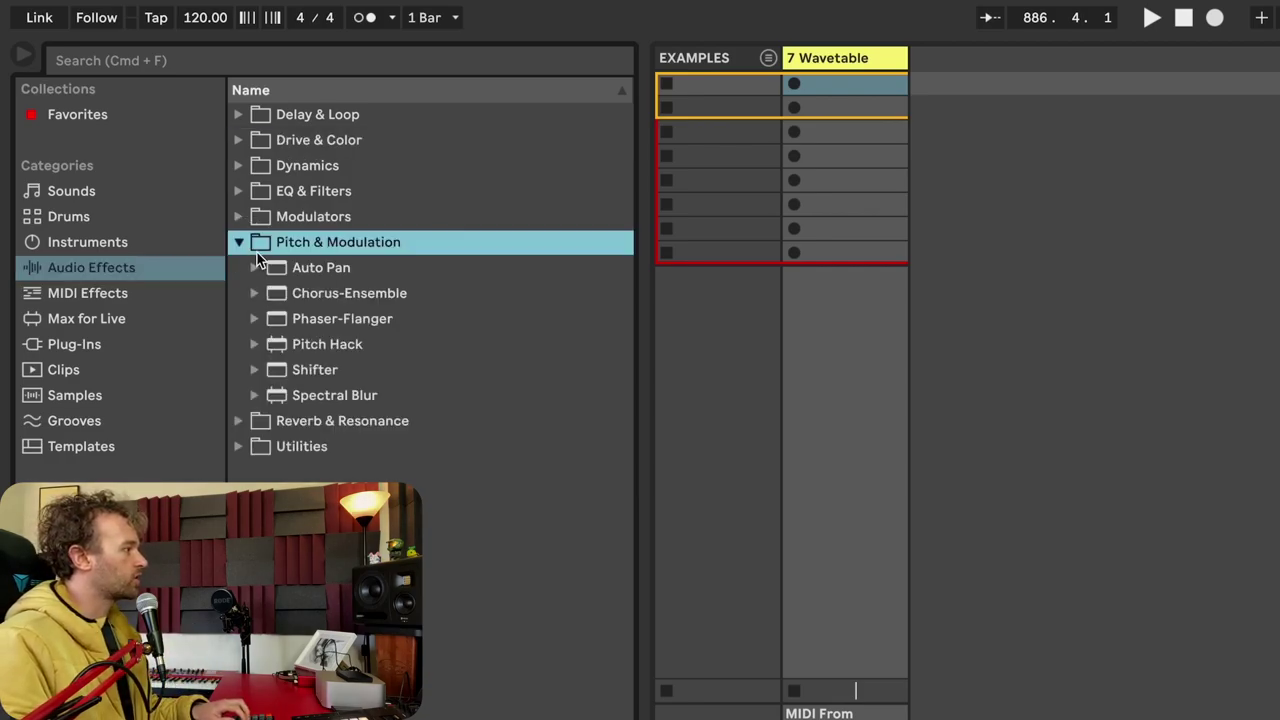
pyautogui.click(375, 300)
pyautogui.doubleClick(244, 191)
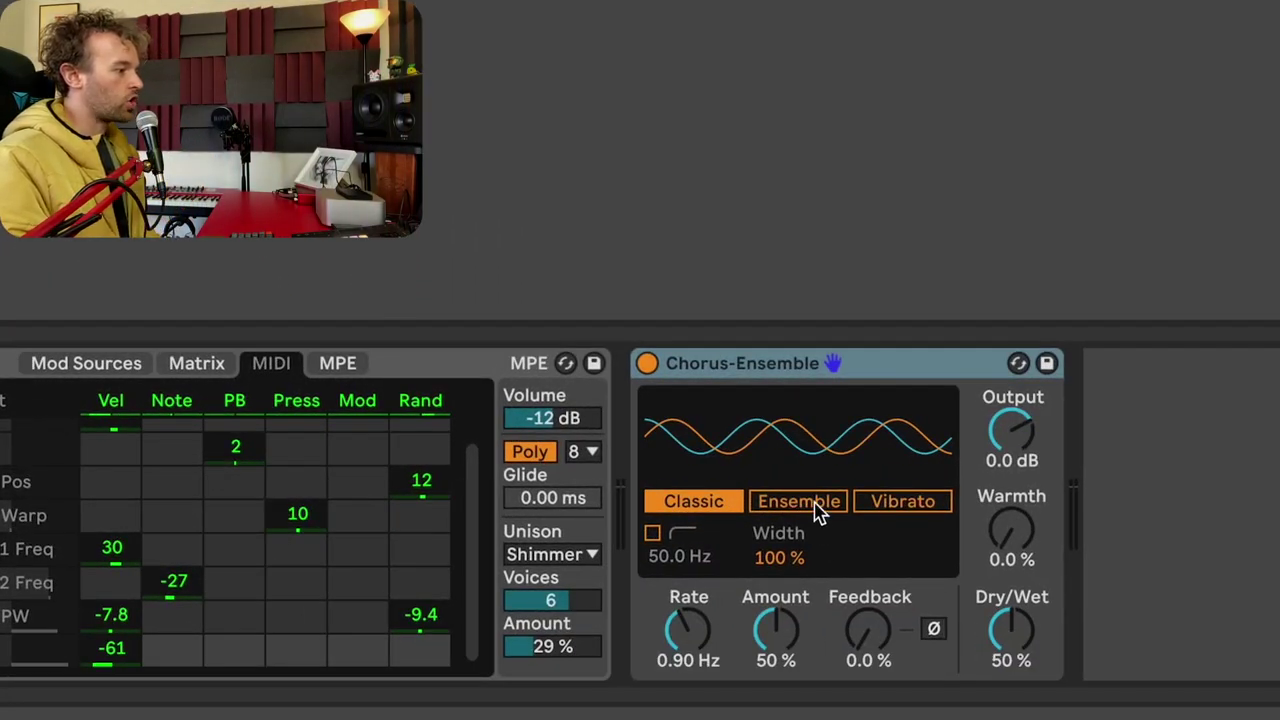
# Set Ensemble mode, 0.29 Hz rate, 83% amount, 22% feedback, 68% dry/wet; add Phaser-Flanger
pyautogui.click(818, 510)
pyautogui.moveTo(1005, 640); pyautogui.dragTo(1005, 618)
pyautogui.moveTo(705, 645); pyautogui.dragTo(705, 704)
pyautogui.moveTo(776, 630); pyautogui.dragTo(776, 600)
pyautogui.moveTo(1011, 528); pyautogui.dragTo(1011, 526)
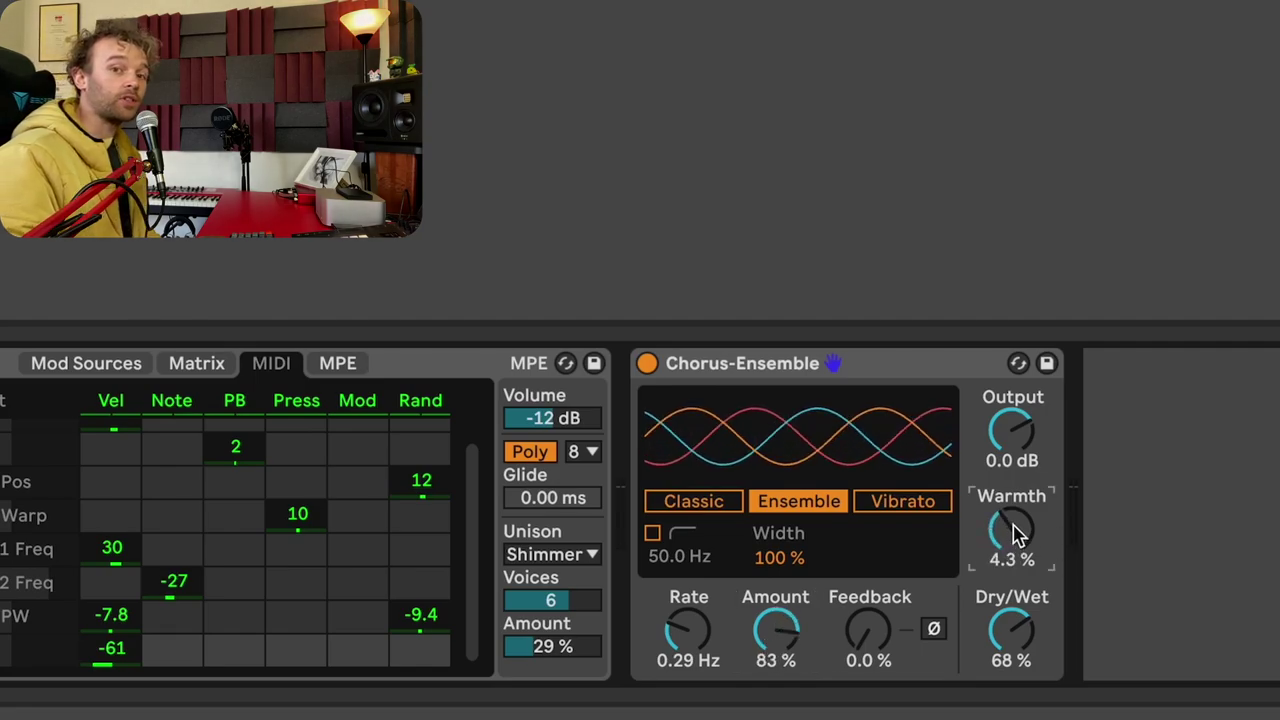
pyautogui.moveTo(877, 655); pyautogui.dragTo(877, 643)
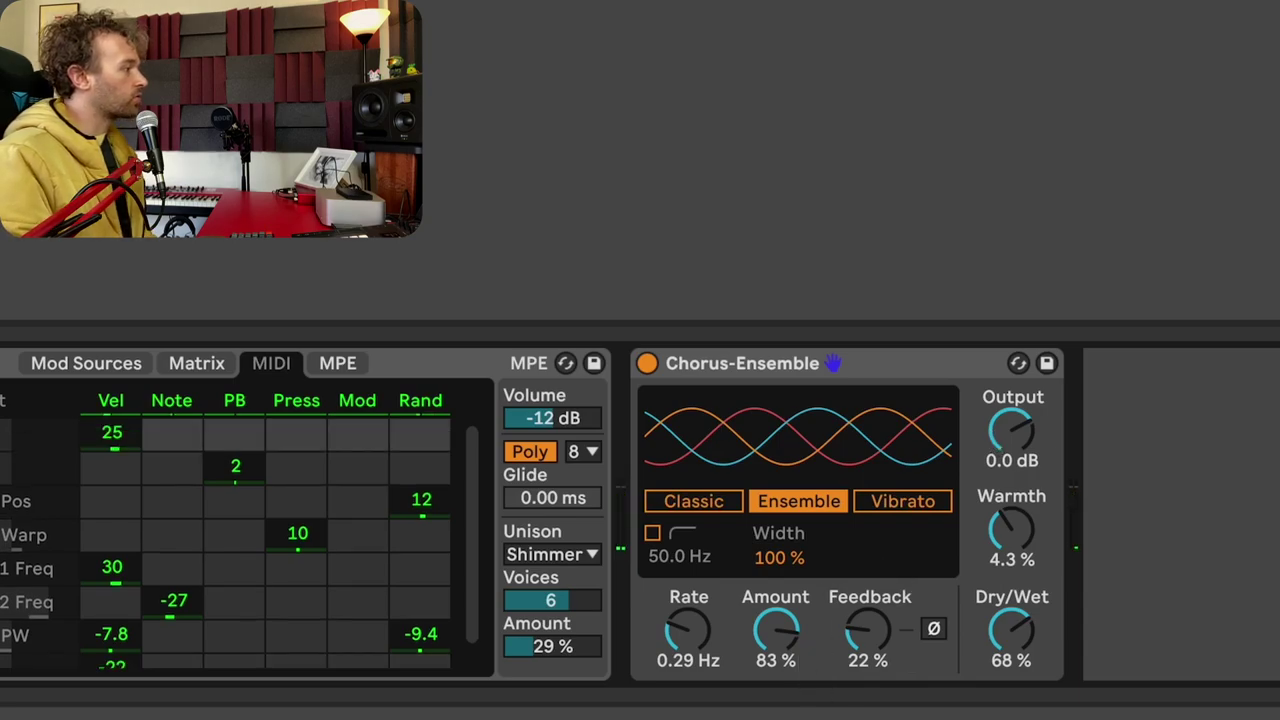
pyautogui.press('Return')
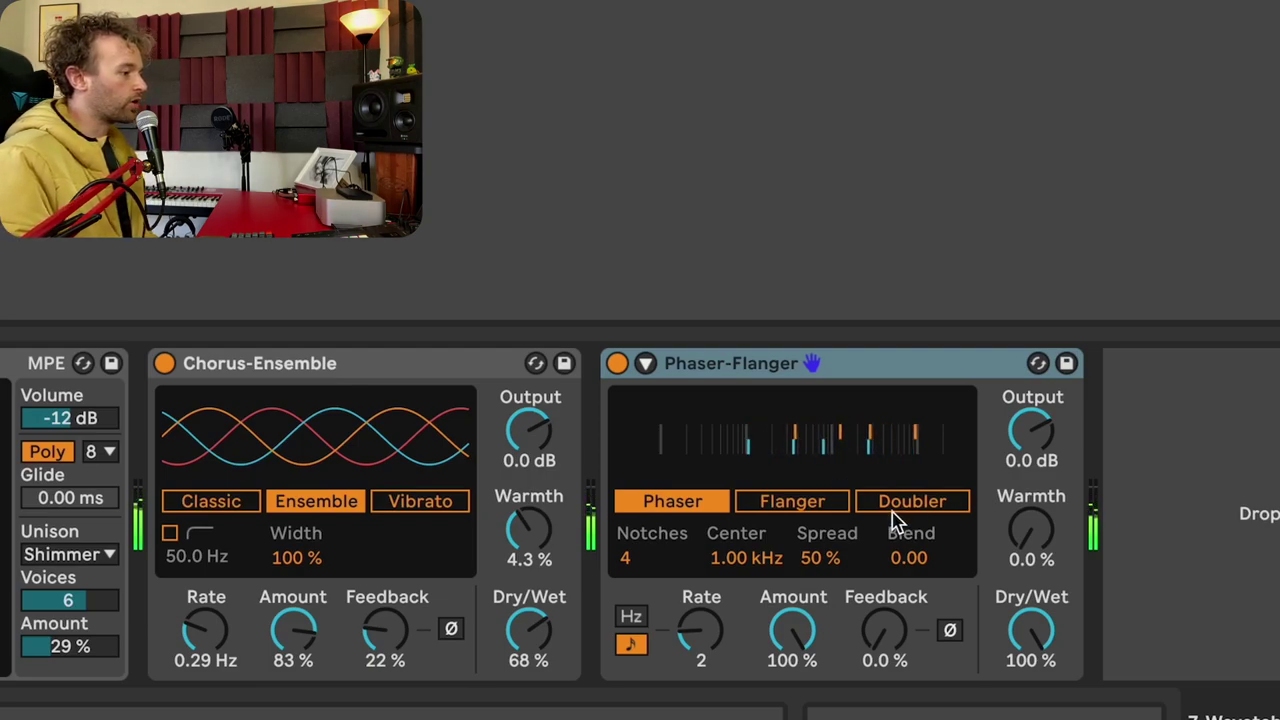
# Set the Phaser-Flanger LFO free-running at 0.05 Hz, with 69% amount and 31% feedback
pyautogui.moveTo(719, 635)
pyautogui.mouseDown()
pyautogui.moveTo(700, 620)
pyautogui.moveTo(700, 642)
pyautogui.mouseUp()
pyautogui.click(631, 616)
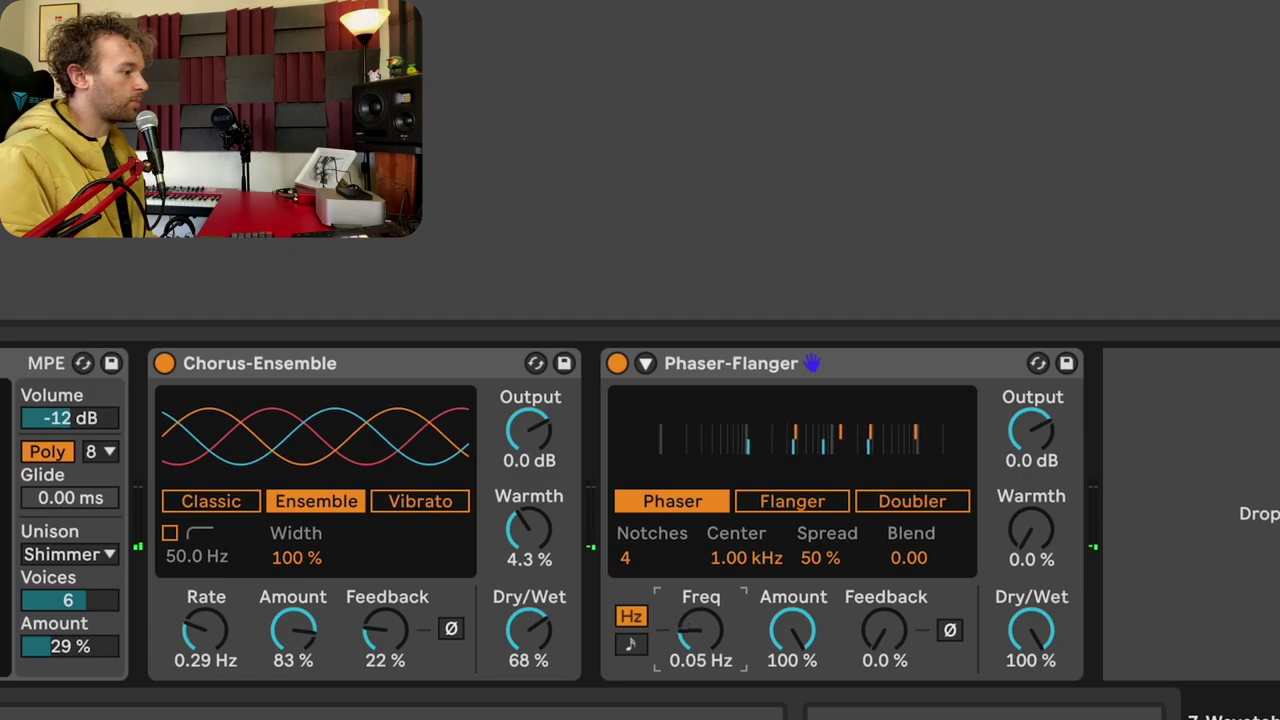
pyautogui.moveTo(788, 638); pyautogui.dragTo(788, 658)
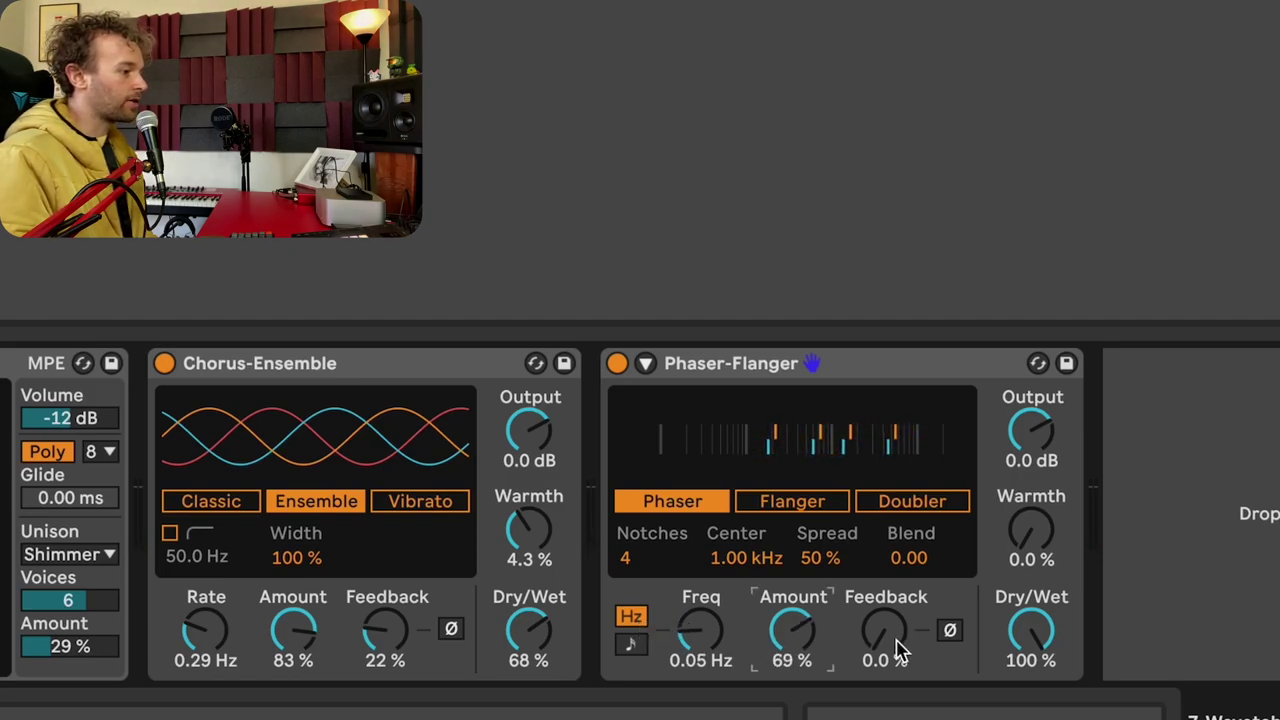
pyautogui.moveTo(888, 648); pyautogui.dragTo(888, 638)
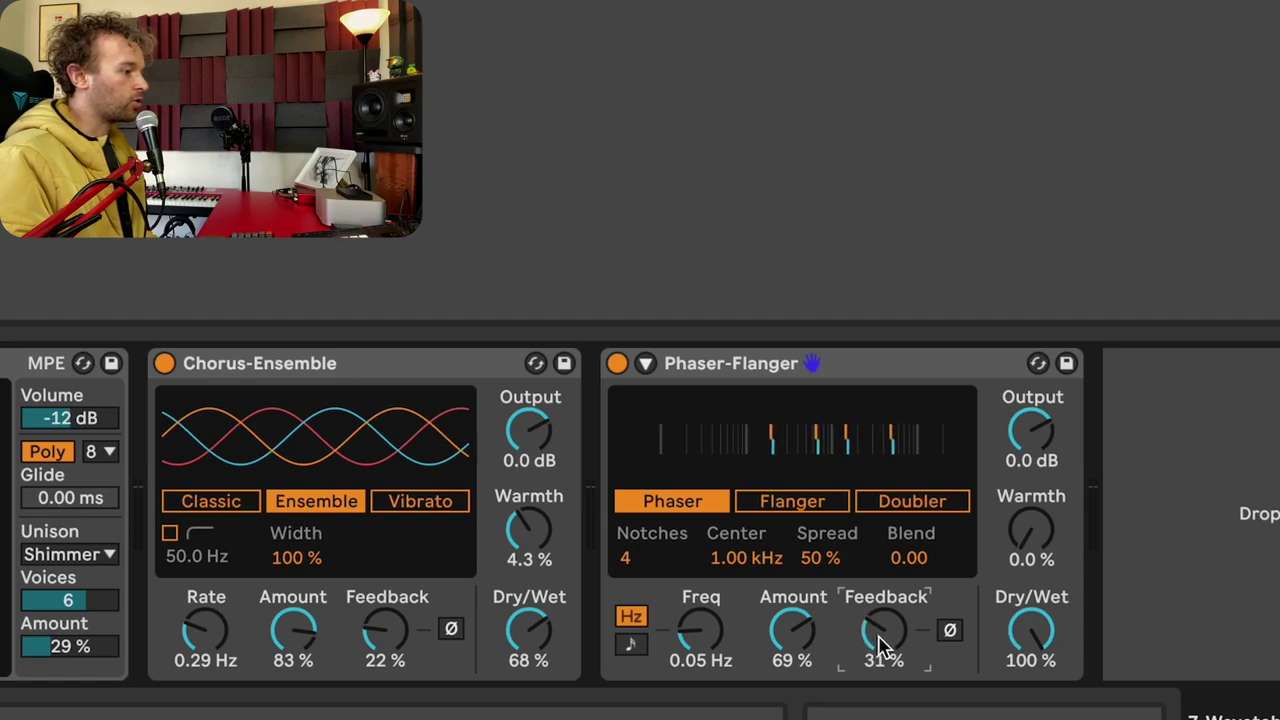
# Set phaser center to 567 Hz, blend 0.20 and warmth 19%, and adjust the Wavetable output volume
pyautogui.moveTo(760, 557); pyautogui.dragTo(760, 575)
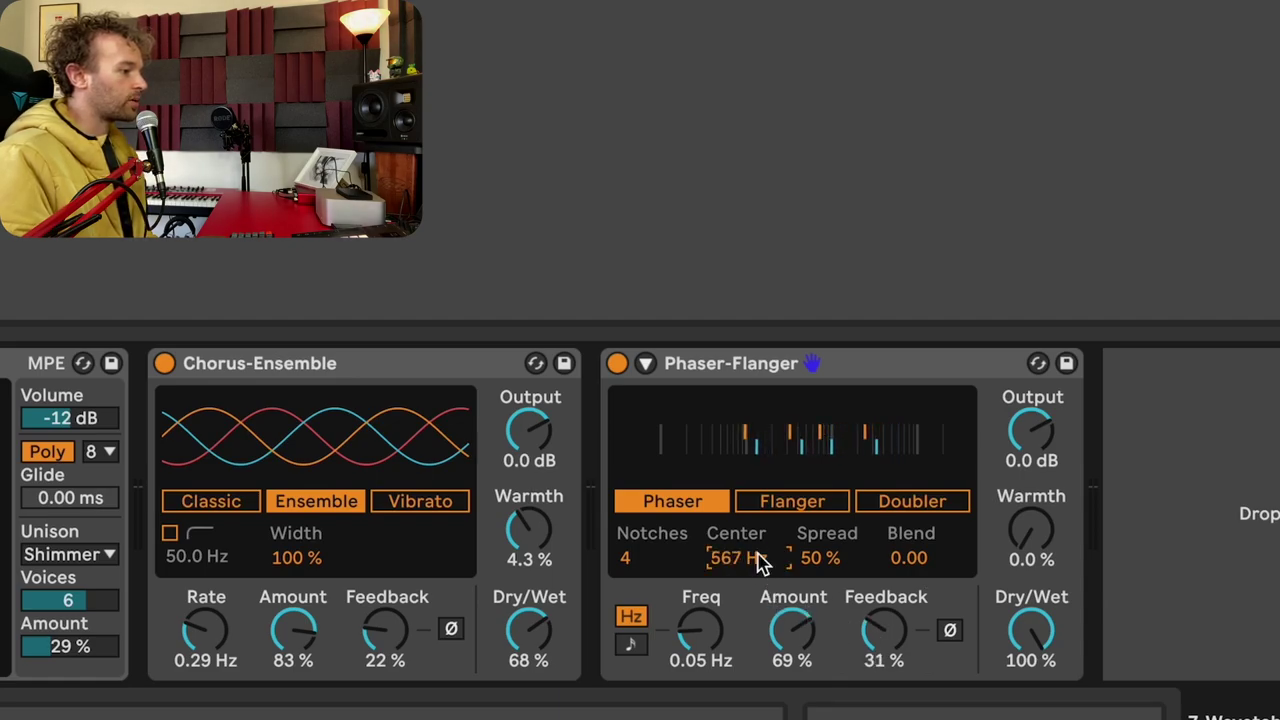
pyautogui.moveTo(906, 560); pyautogui.dragTo(906, 555)
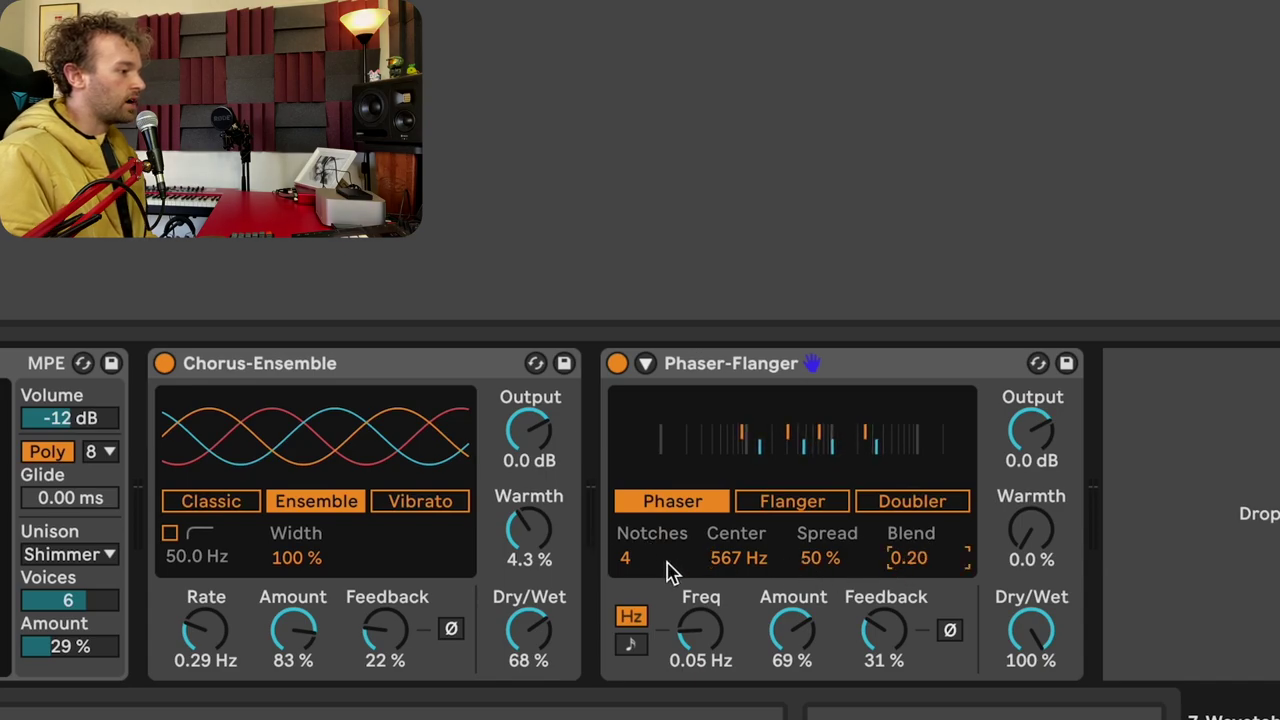
pyautogui.moveTo(1045, 562); pyautogui.dragTo(1015, 560)
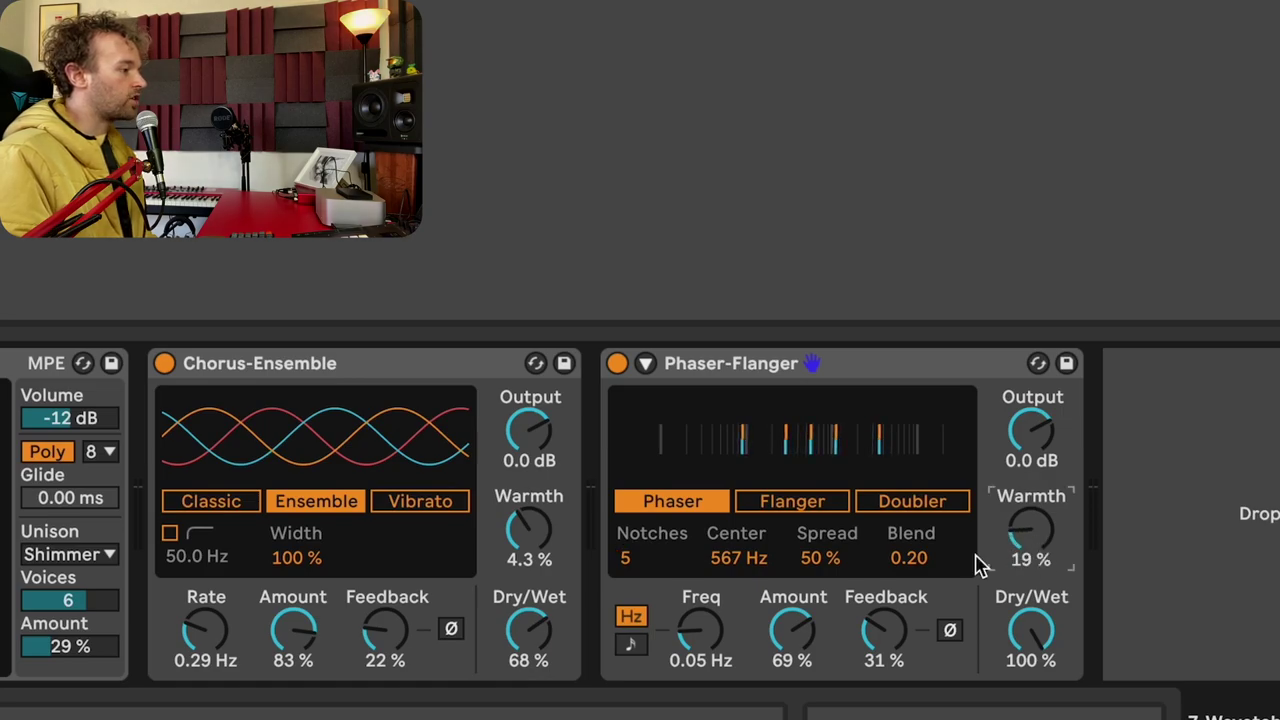
pyautogui.click(68, 420)
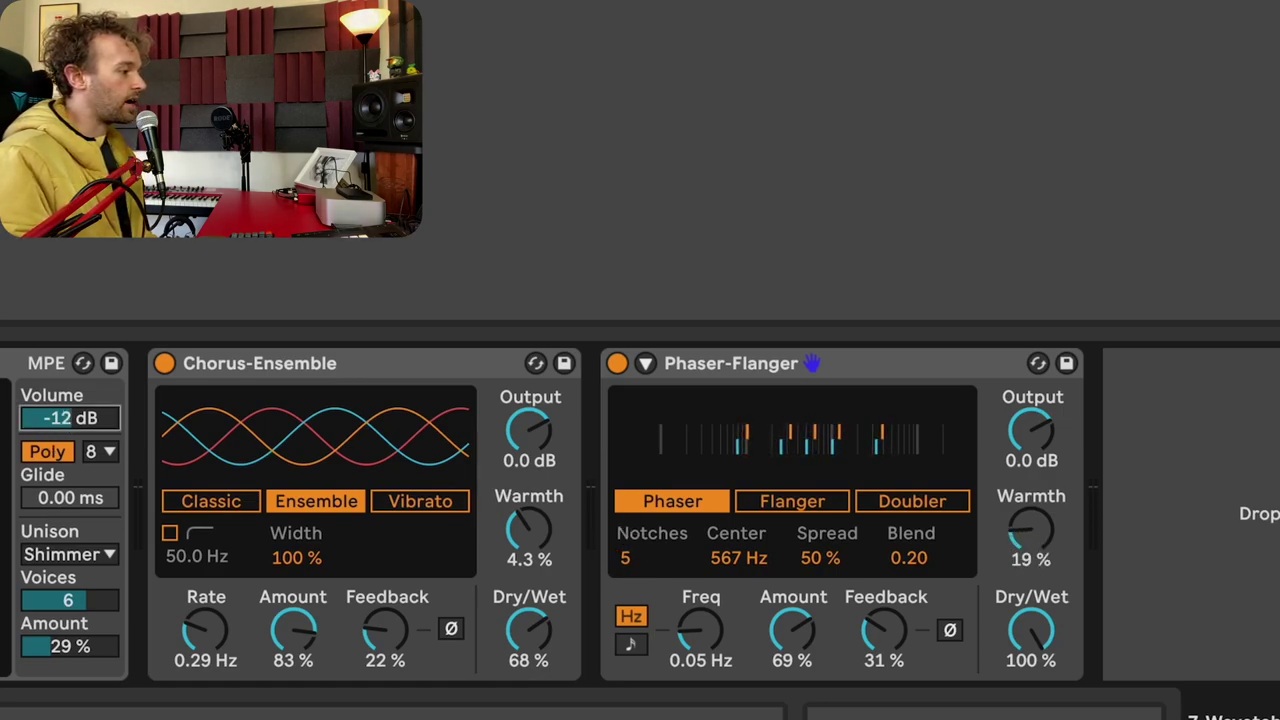
pyautogui.moveTo(68, 420); pyautogui.dragTo(68, 417)
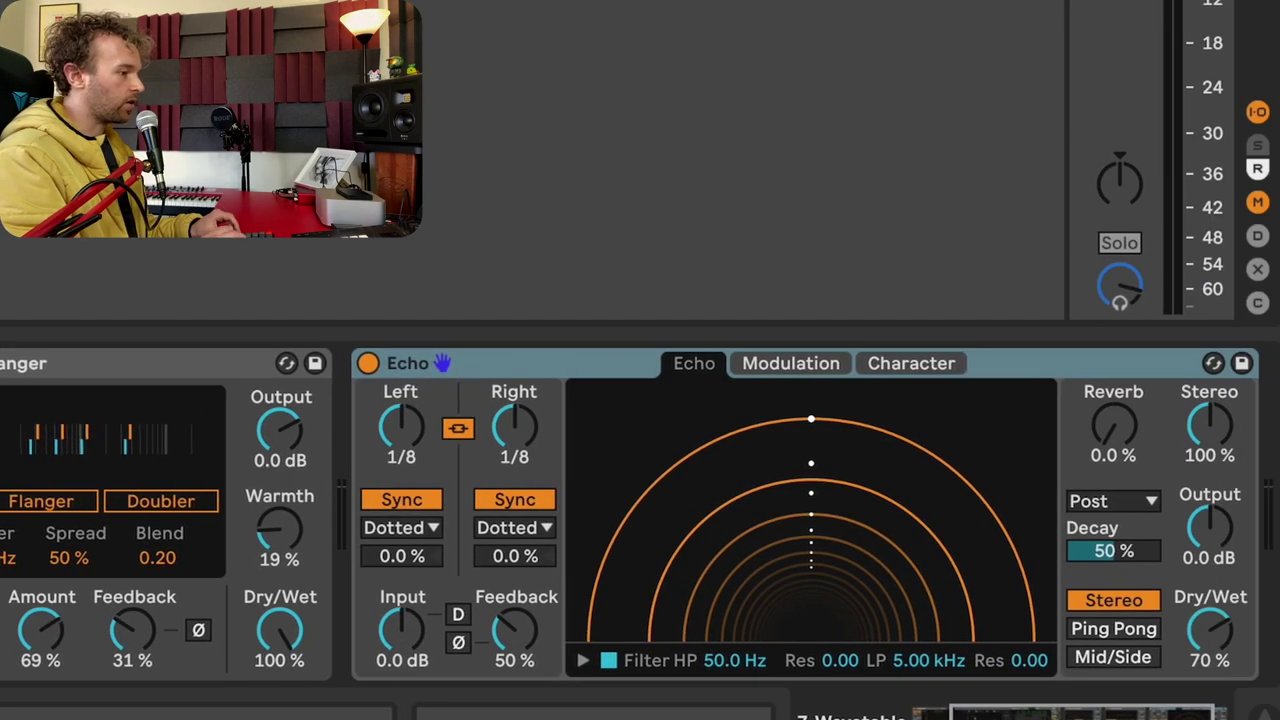
# Scroll the device chain right to bring the newly added Echo into view
pyautogui.hscroll(3, 995, 622)
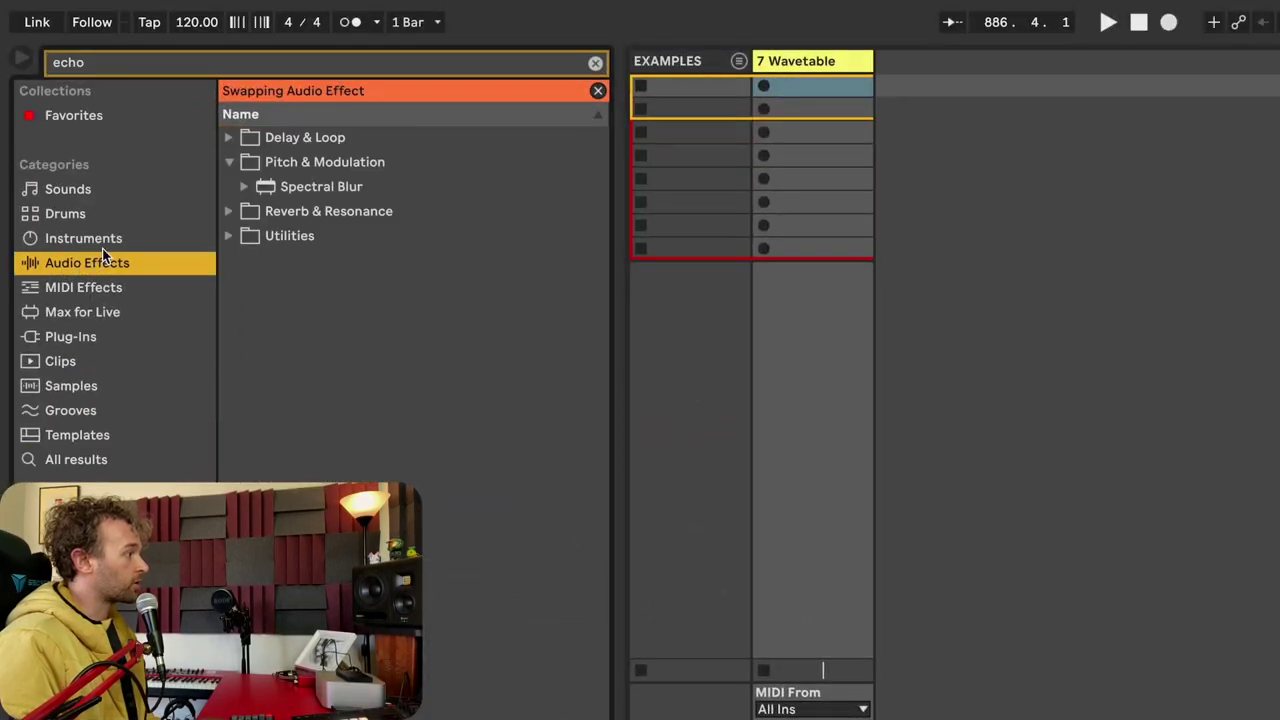
# Browse Delay & Loop > Echo presets through the Vintage and Modulated Delay folders for Analog Collapse
pyautogui.click(229, 138)
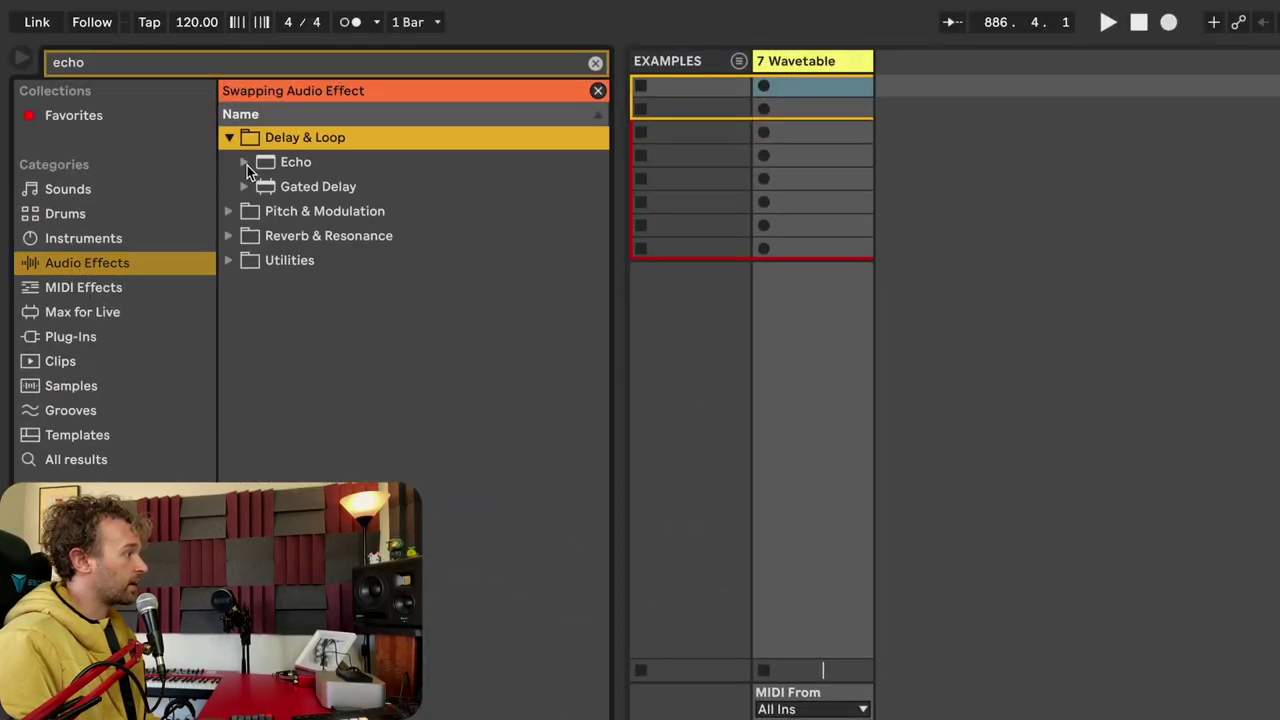
pyautogui.click(245, 163)
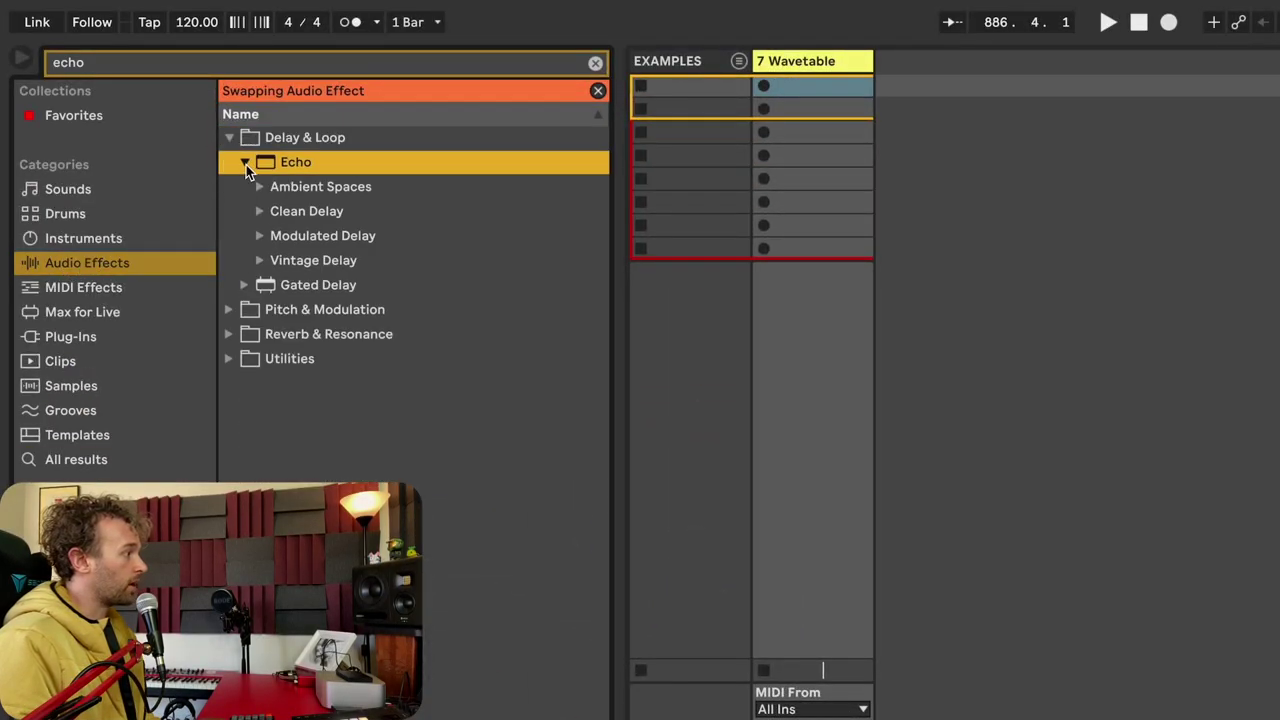
pyautogui.click(262, 260)
pyautogui.click(260, 237)
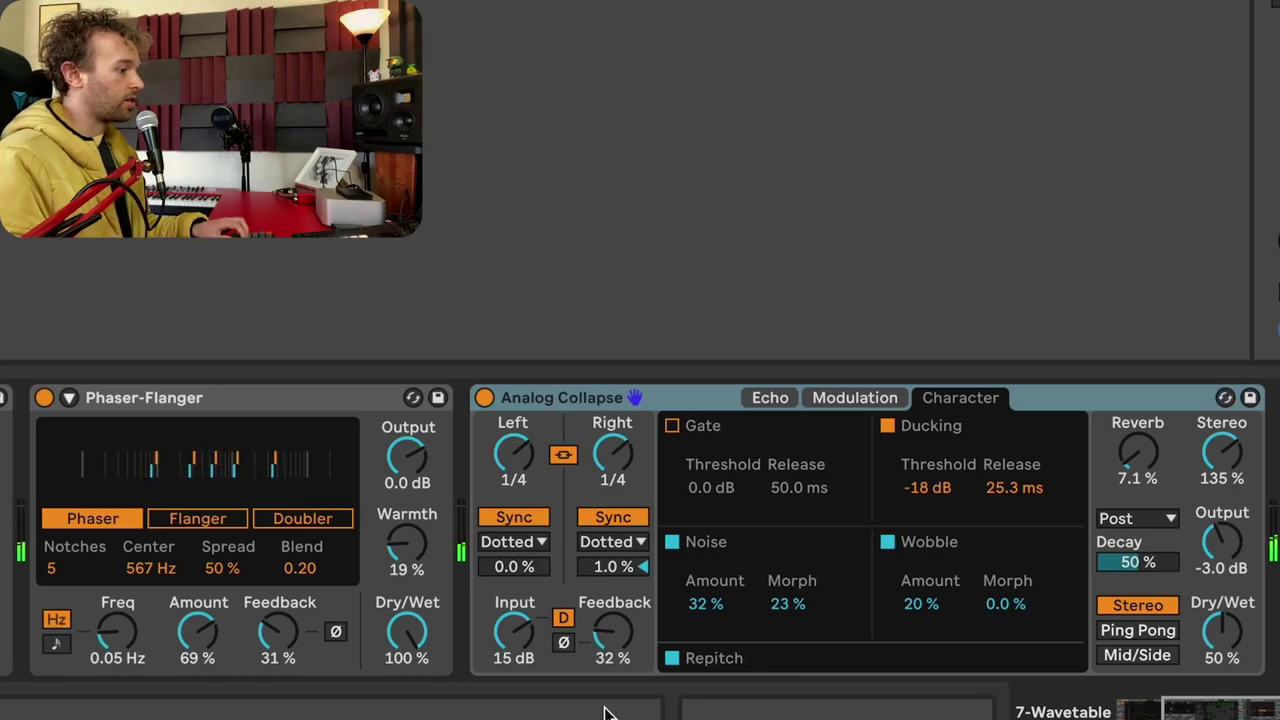
# Set Analog Collapse to 7 dB input, 18% reverb, -12 dB ducking threshold and 30% noise
pyautogui.moveTo(524, 655); pyautogui.dragTo(520, 655)
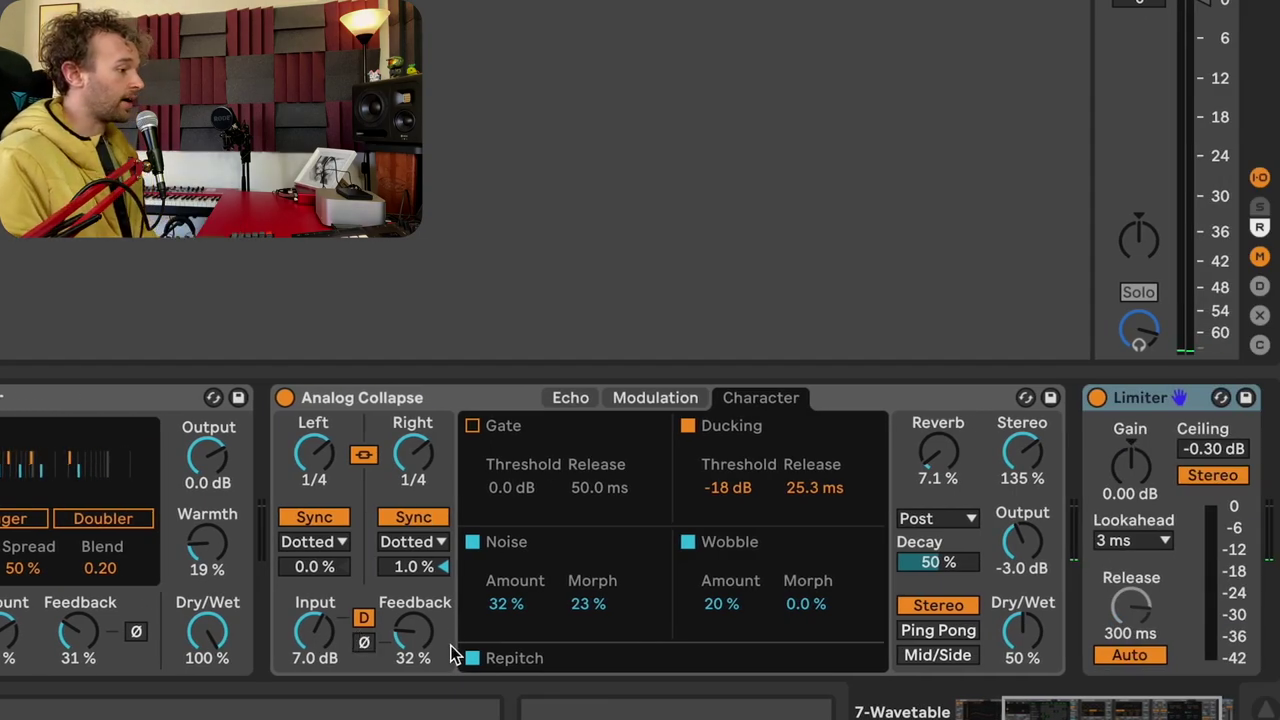
pyautogui.moveTo(938, 466); pyautogui.dragTo(938, 453)
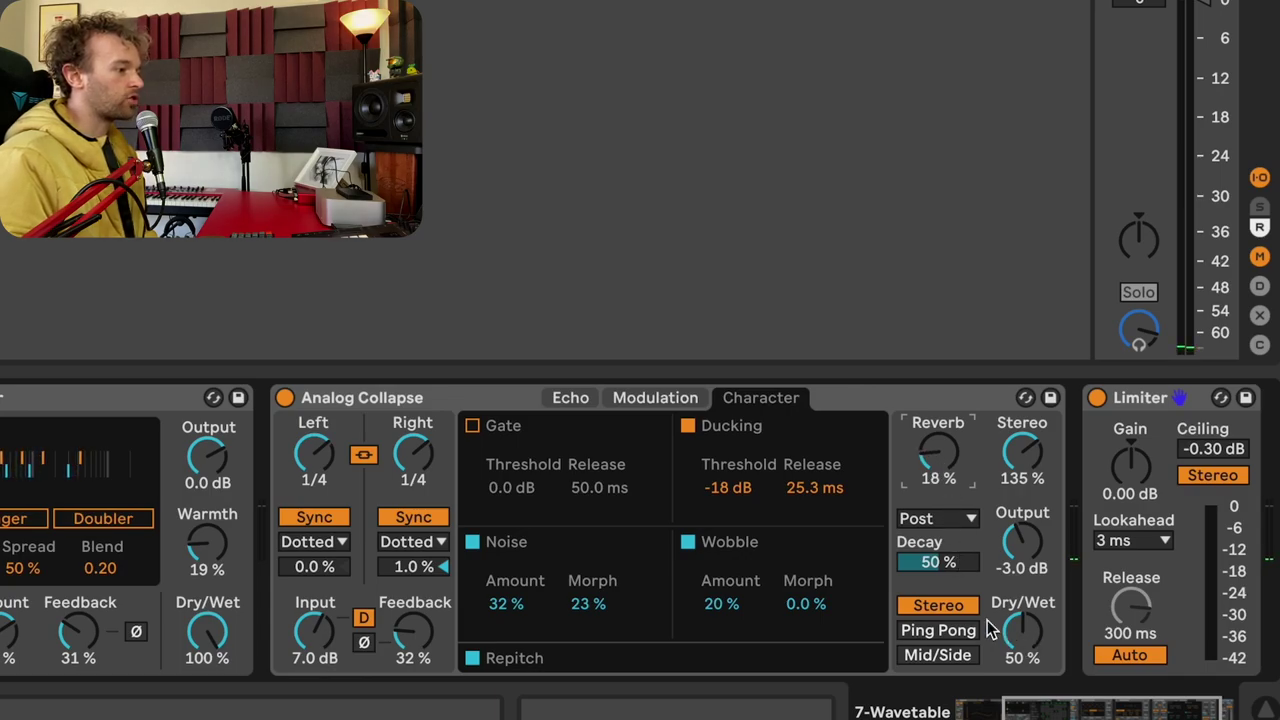
pyautogui.moveTo(745, 497); pyautogui.dragTo(745, 491)
pyautogui.click(514, 604)
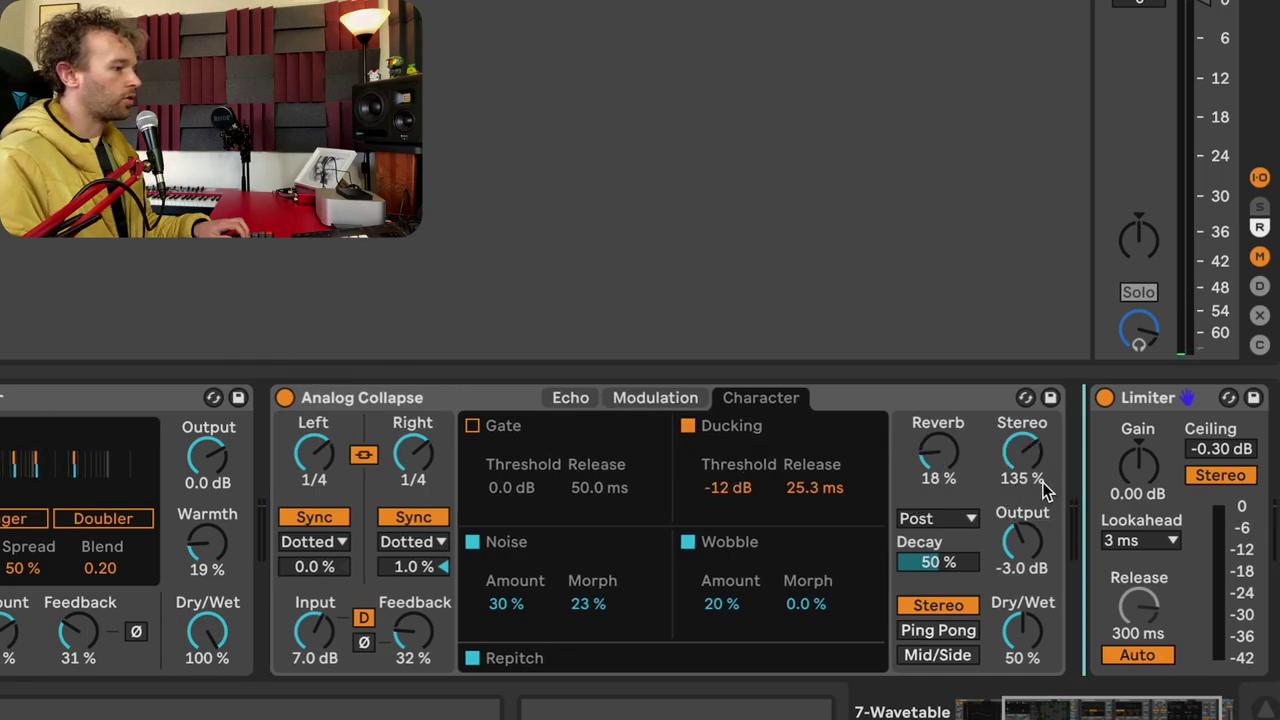
pyautogui.hotkey('ctrl', 'z')
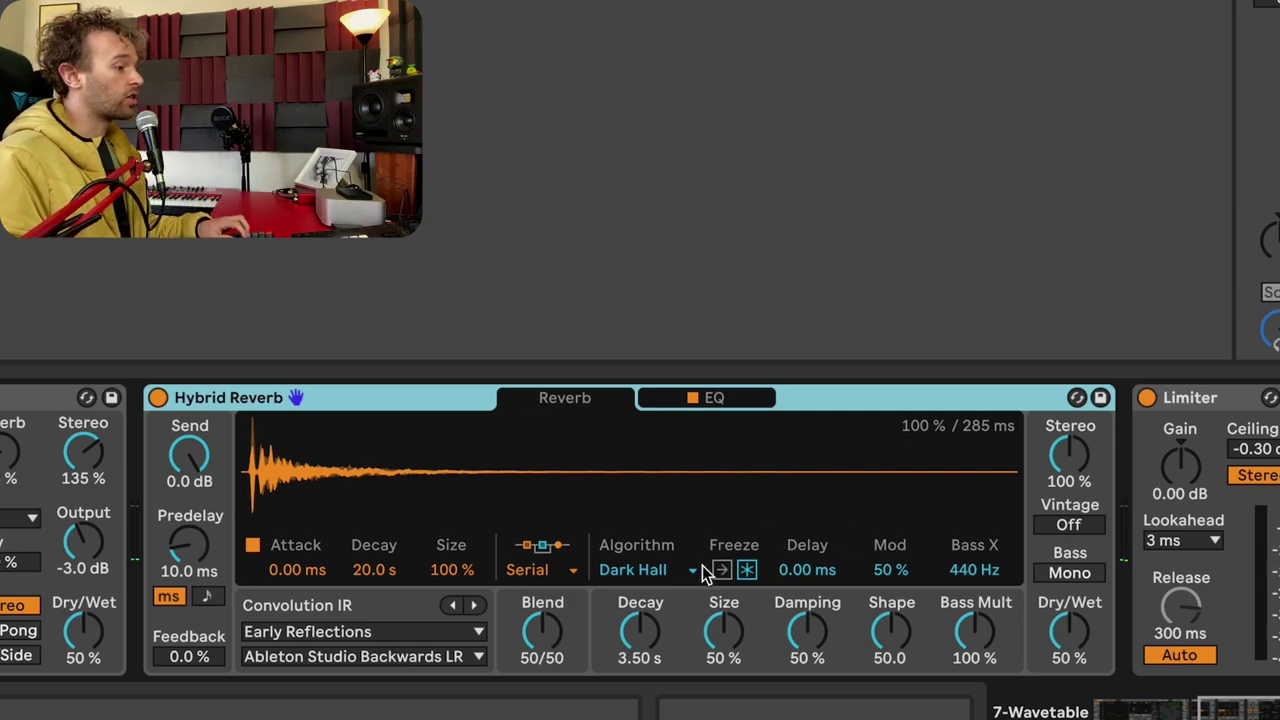
# Switch Hybrid Reverb to the Shimmer algorithm with 79% shimmer and a 27/73 blend
pyautogui.click(673, 575)
pyautogui.click(667, 637)
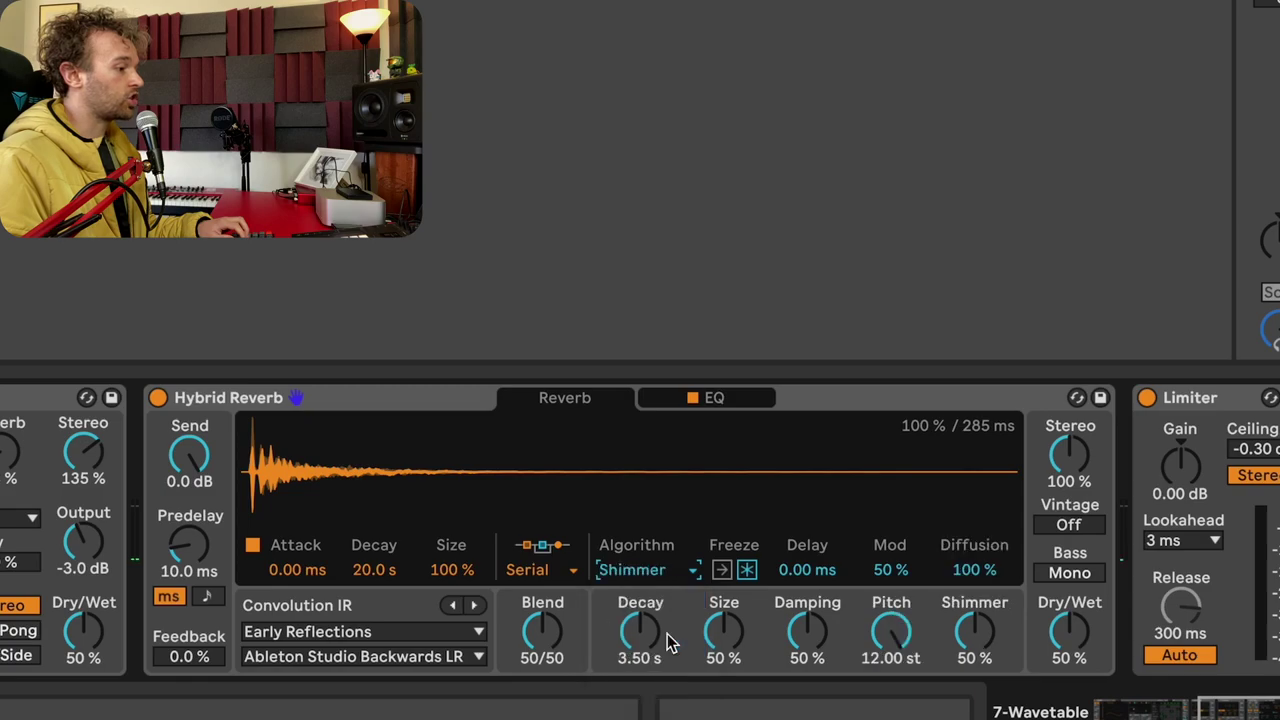
pyautogui.moveTo(666, 634); pyautogui.dragTo(666, 600)
pyautogui.click(1069, 630)
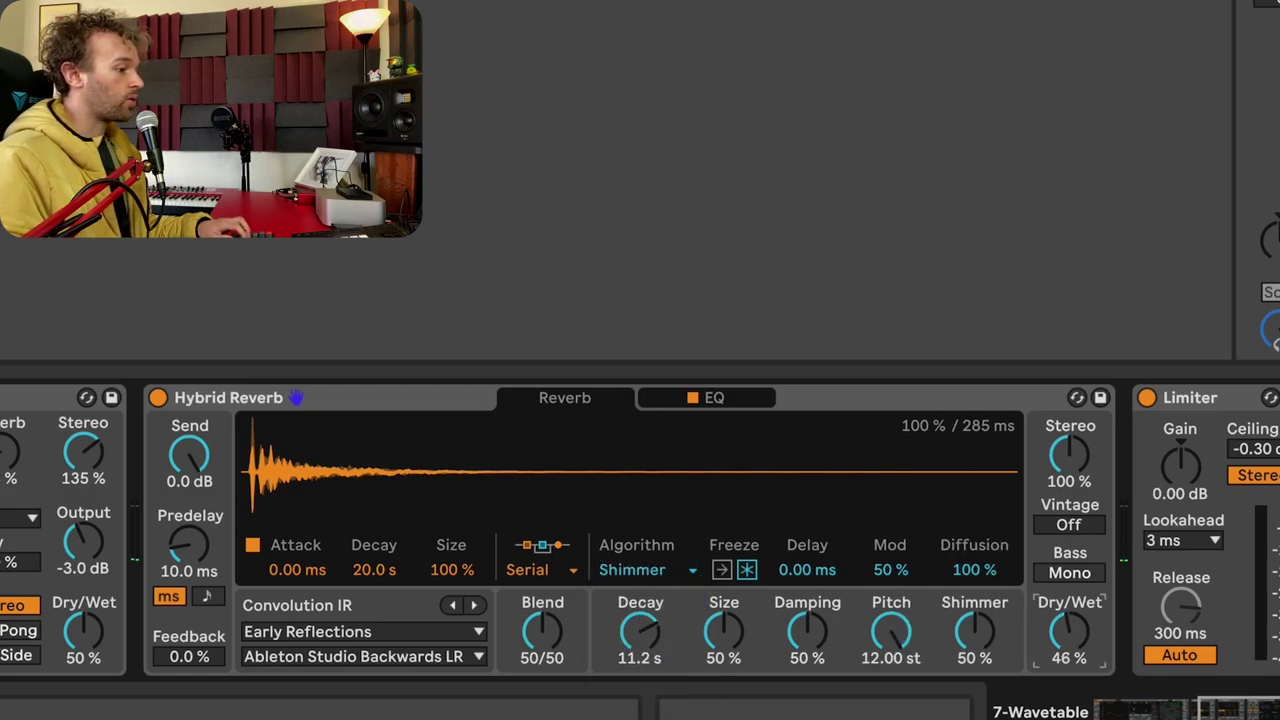
pyautogui.moveTo(972, 640); pyautogui.dragTo(972, 613)
pyautogui.moveTo(556, 652); pyautogui.dragTo(556, 682)
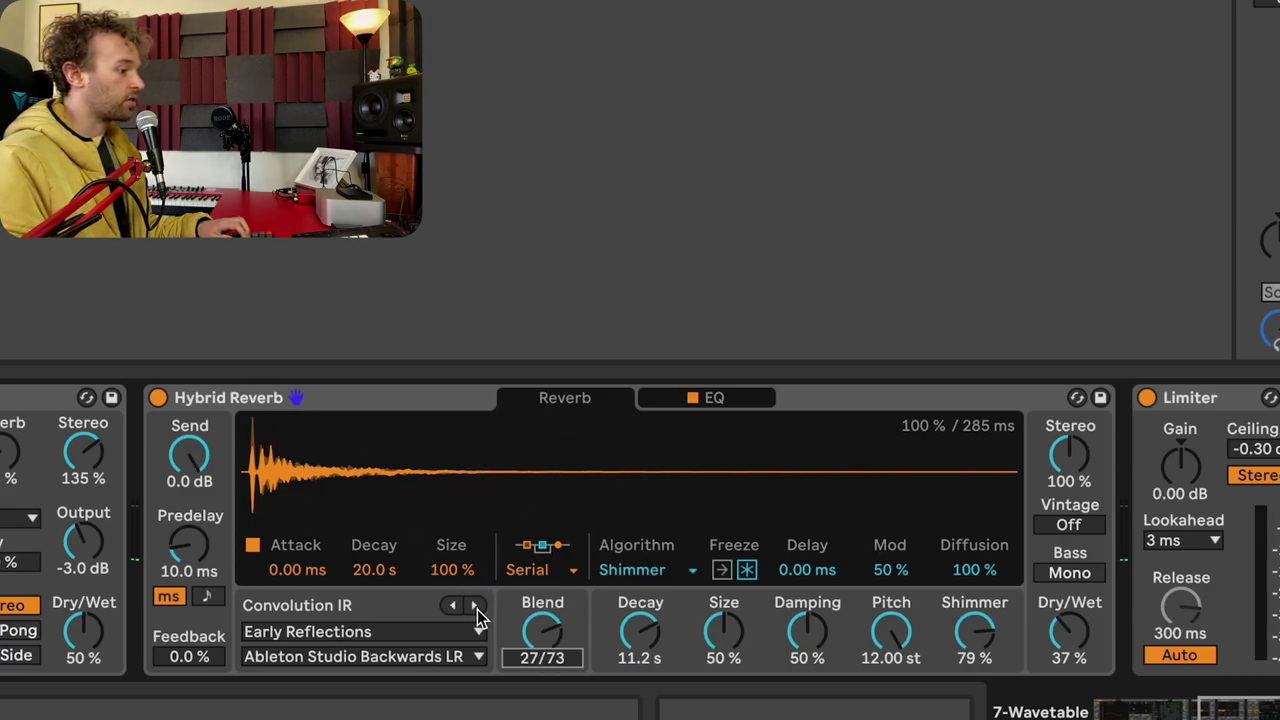
# Load the Crusades LR impulse from Bigger Spaces, with Dry/Wet 34% and Decay 5.29 s
pyautogui.click(439, 636)
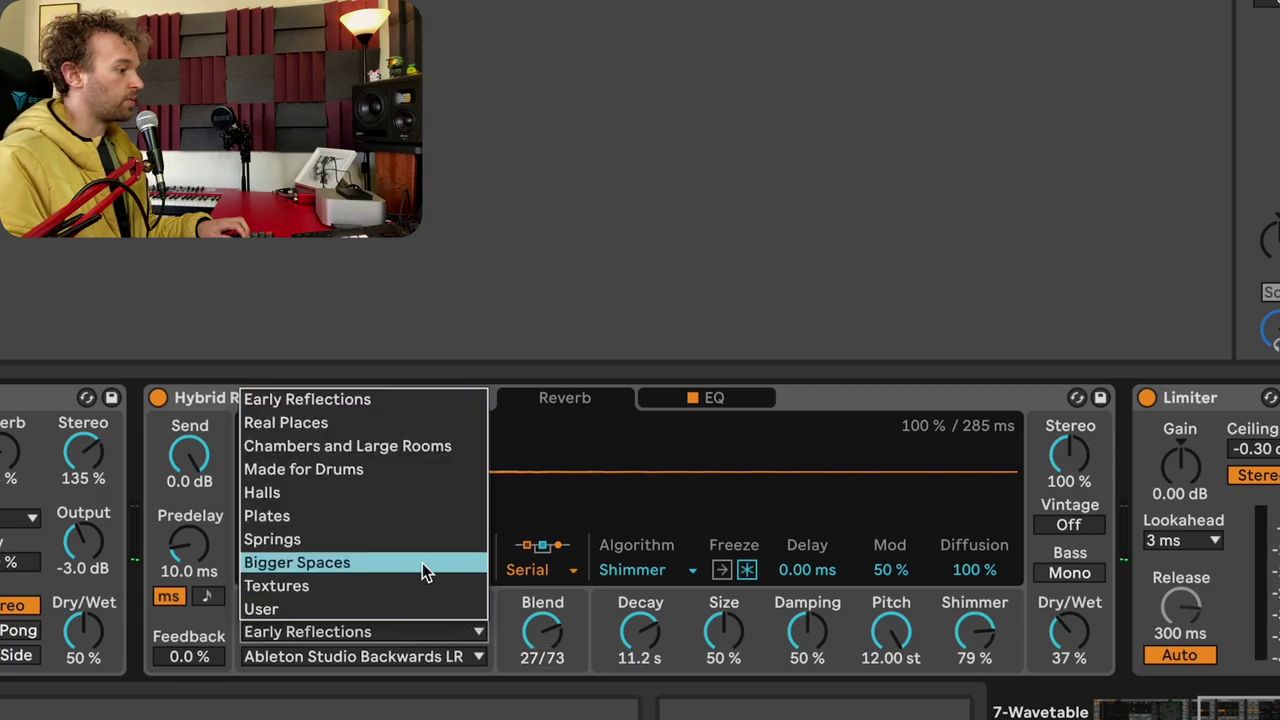
pyautogui.click(422, 563)
pyautogui.click(475, 607)
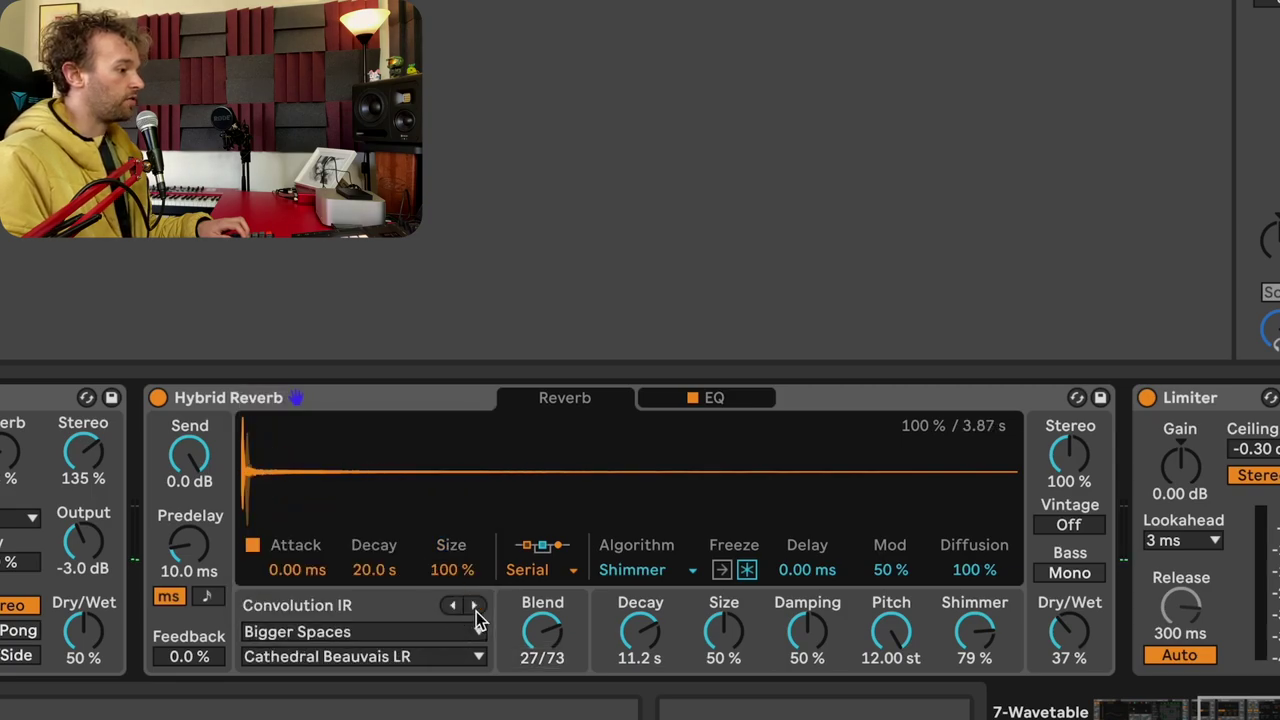
pyautogui.click(475, 606)
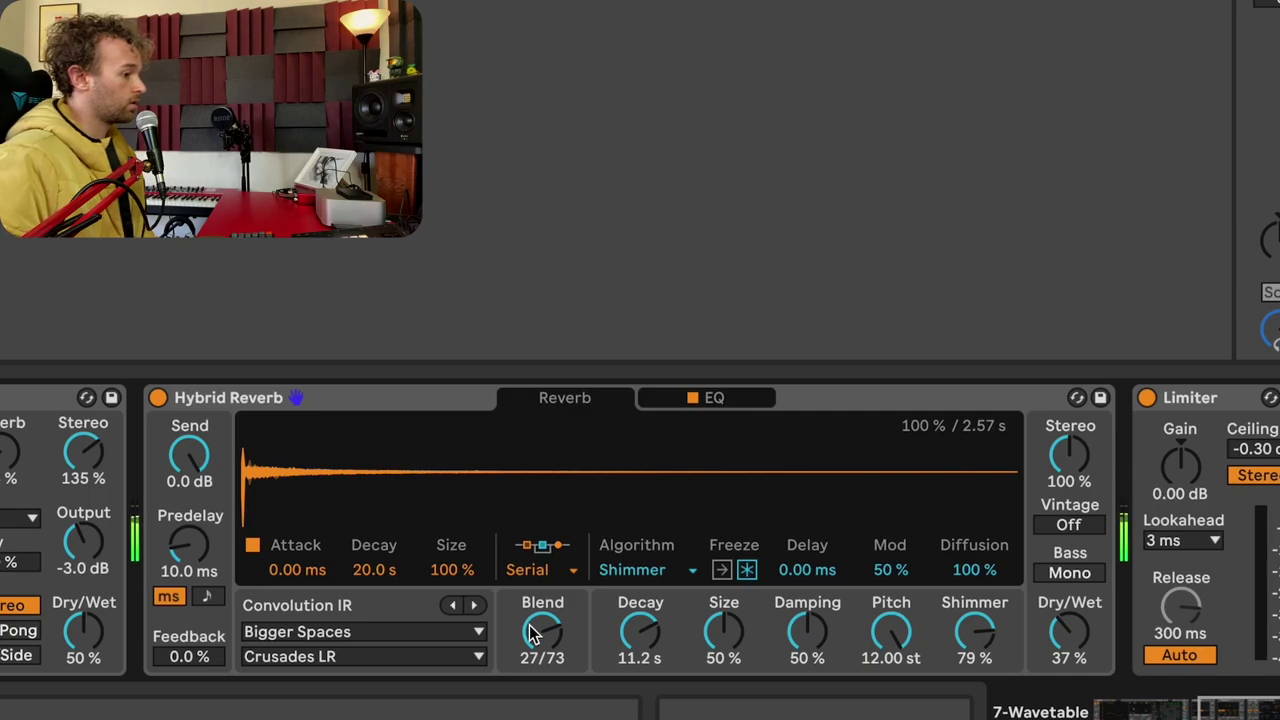
pyautogui.moveTo(1085, 644); pyautogui.dragTo(1085, 656)
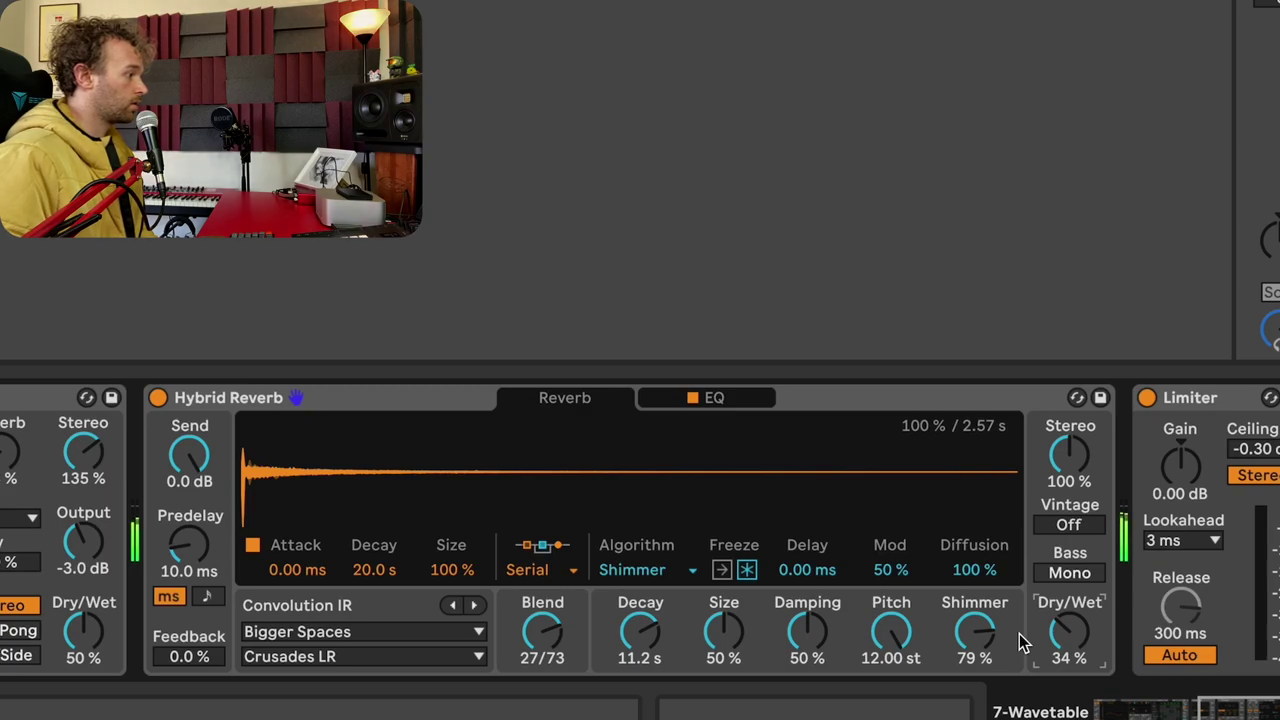
pyautogui.moveTo(638, 630); pyautogui.dragTo(632, 645)
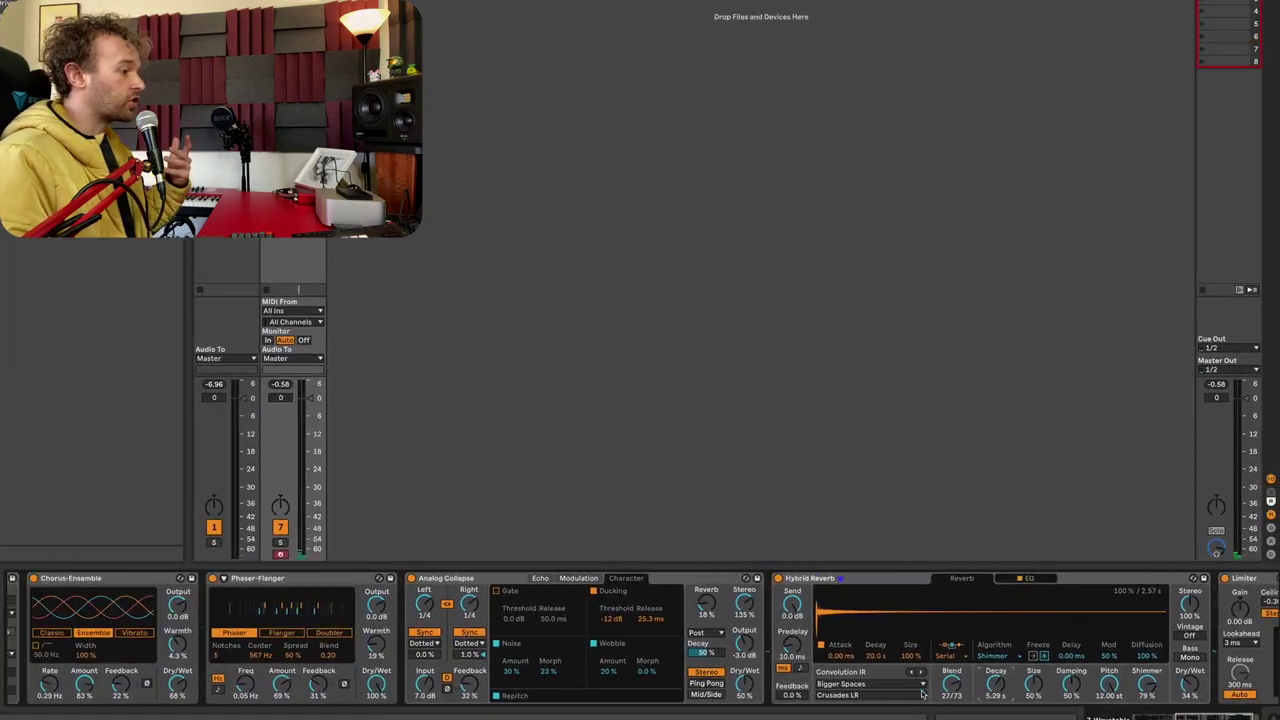
pyautogui.hscroll(-10, 922, 693)
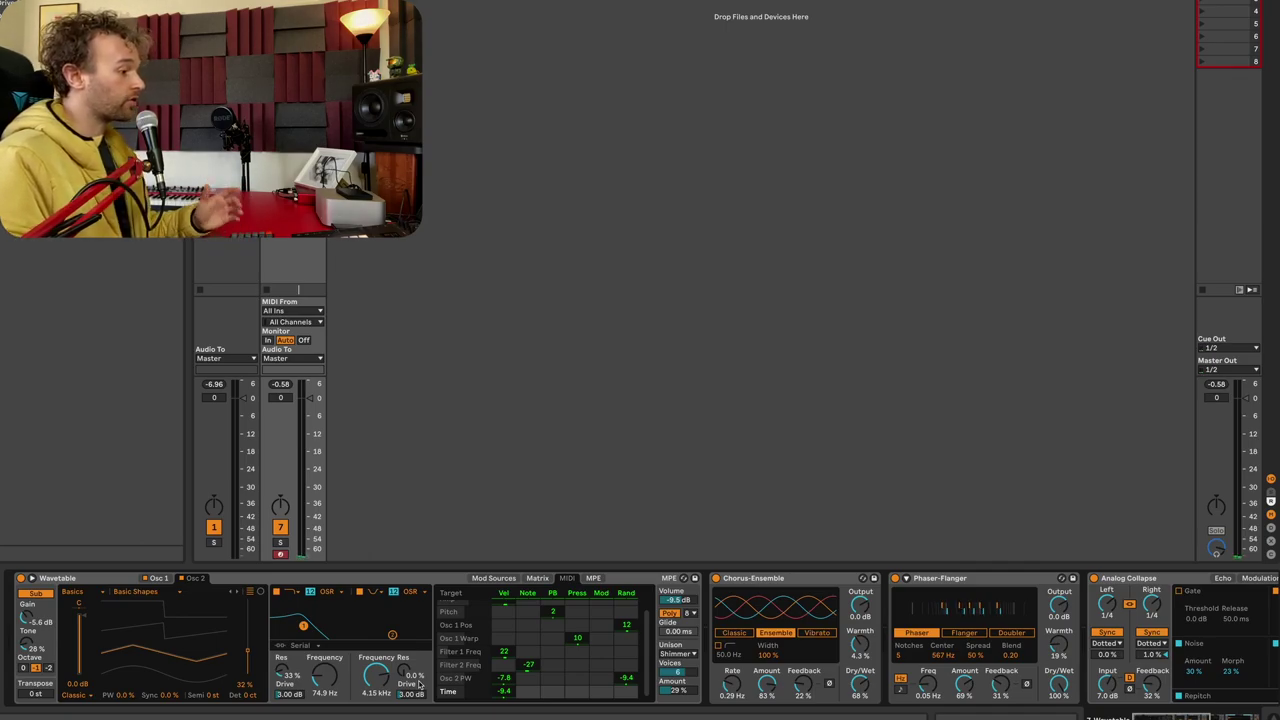
# Insert Spectral Time directly after the Analog Collapse device
pyautogui.hscroll(5, 418, 684)
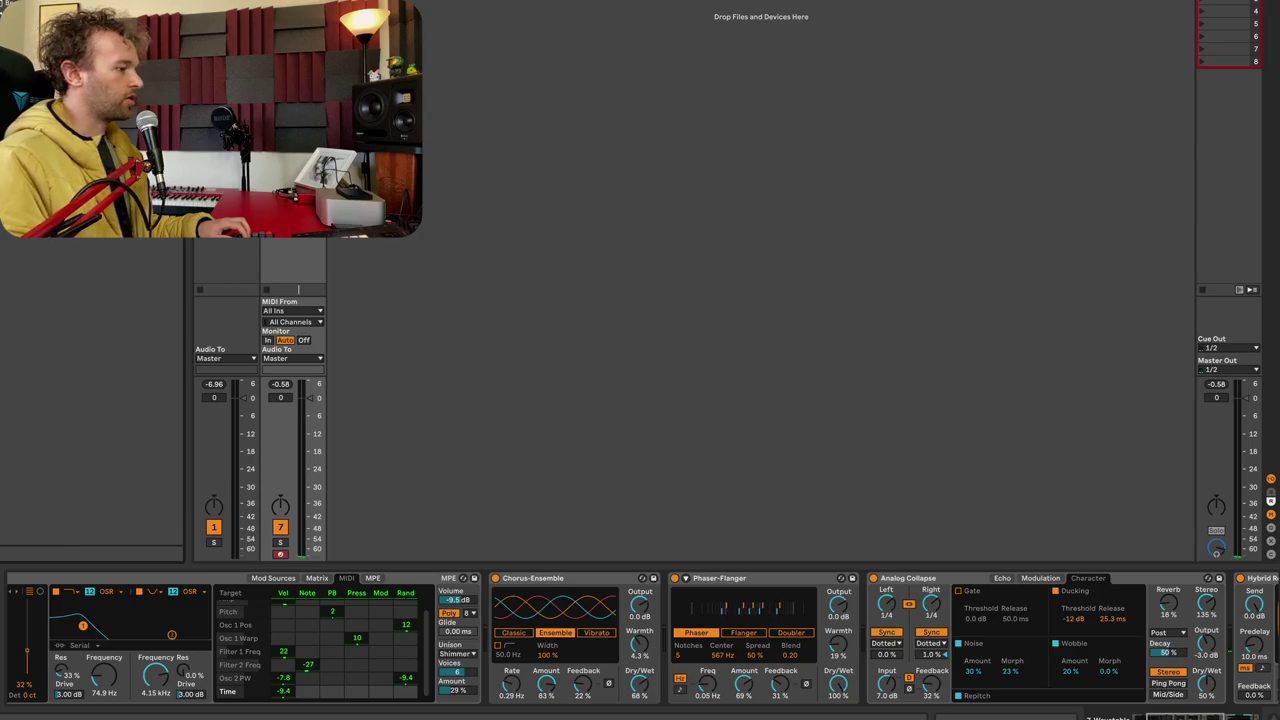
pyautogui.click(889, 594)
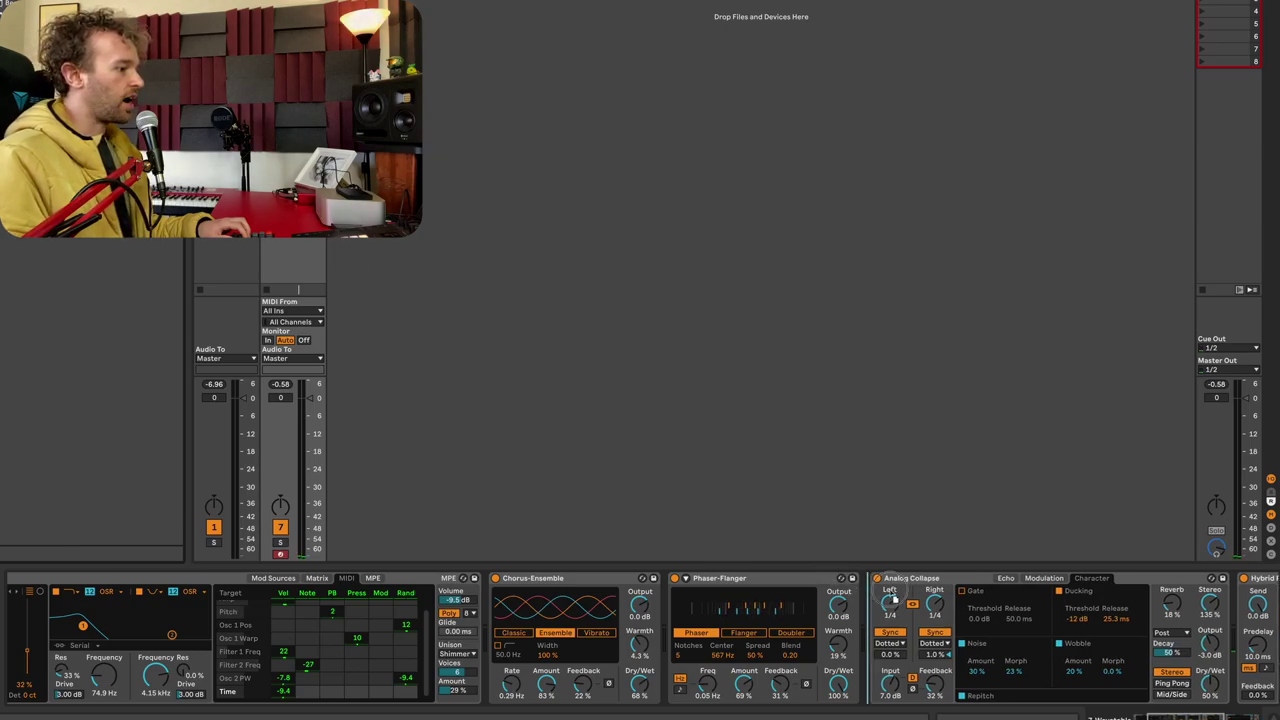
pyautogui.doubleClick(1233, 616)
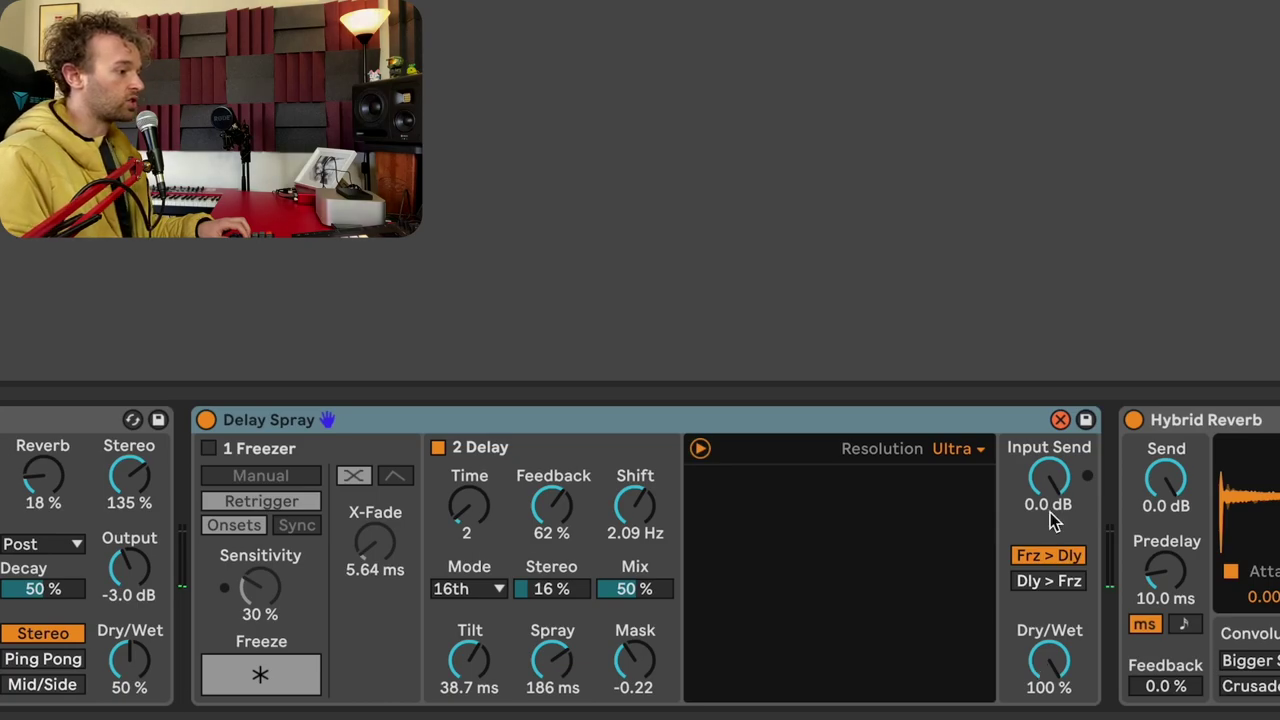
# Turn the Delay Spray Dry/Wet knob down to 35%
pyautogui.click(1049, 660)
pyautogui.moveTo(1049, 660); pyautogui.dragTo(1049, 696)
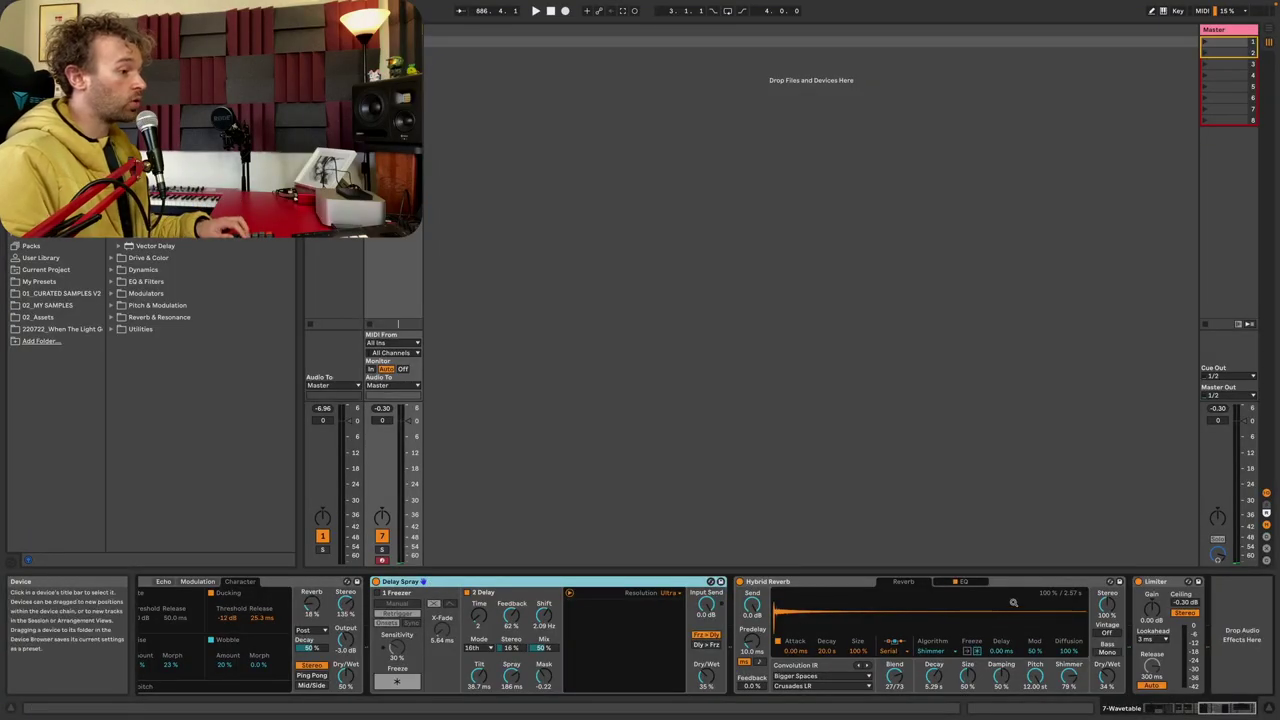
# Group every device from Wavetable to Limiter into one Instrument Rack, then select Wavetable's Filter 1 frequency
pyautogui.click(1164, 586)
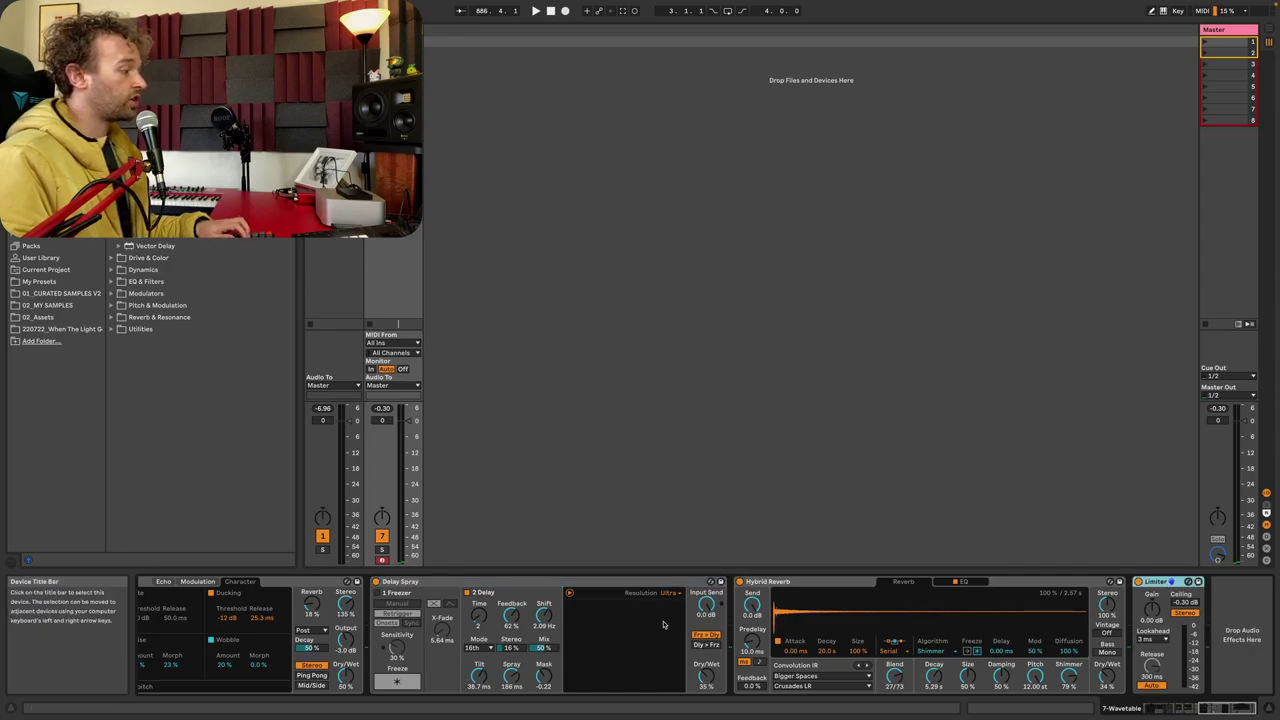
pyautogui.press('Left')
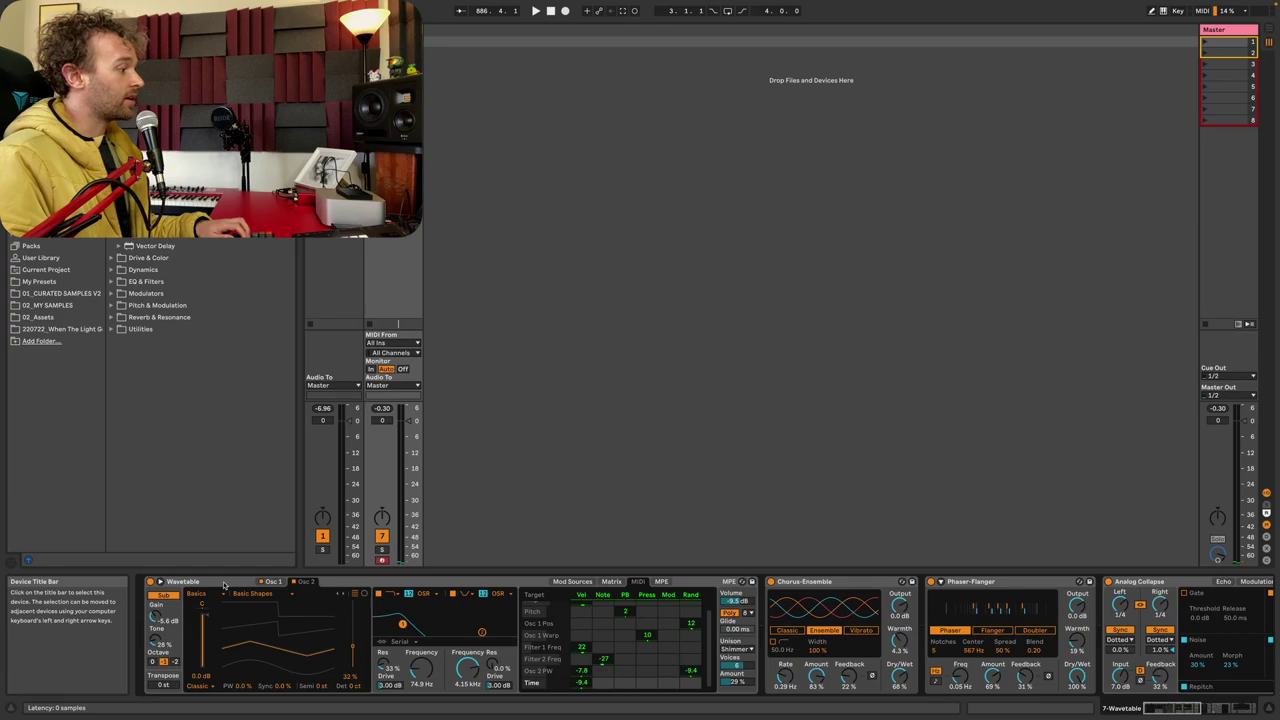
pyautogui.hotkey('ctrl', 'a')
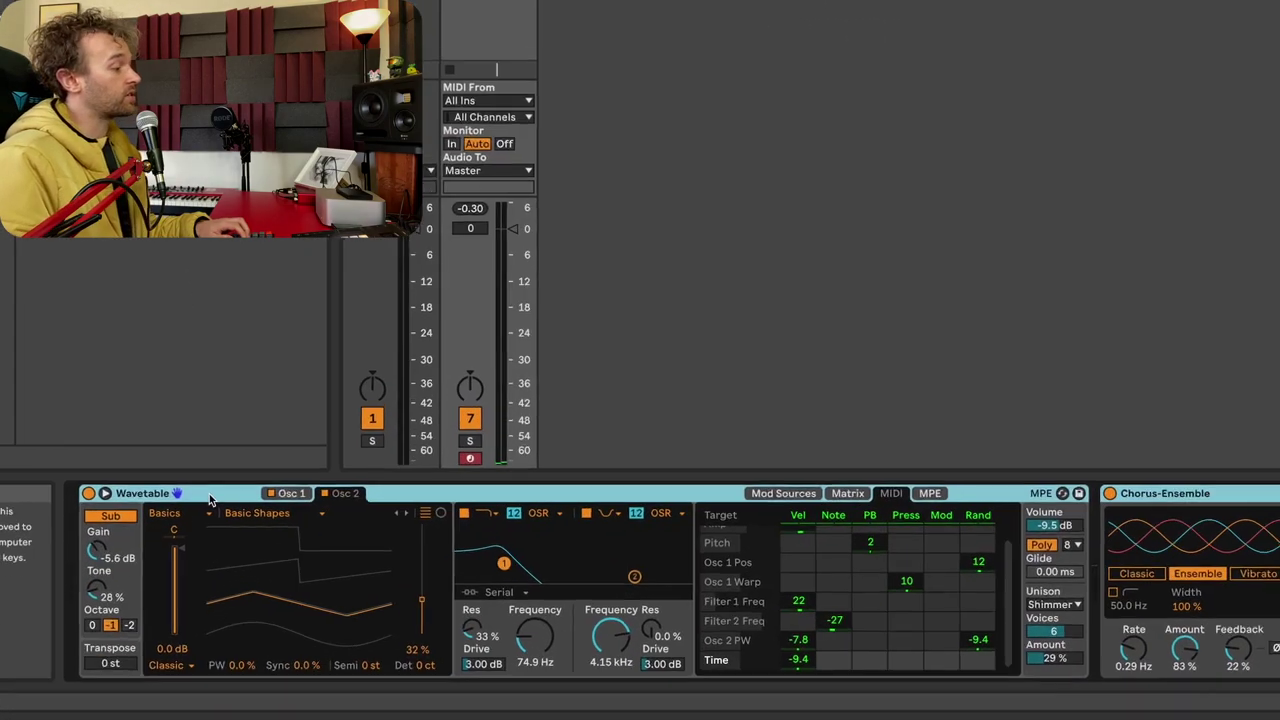
pyautogui.rightClick(224, 583)
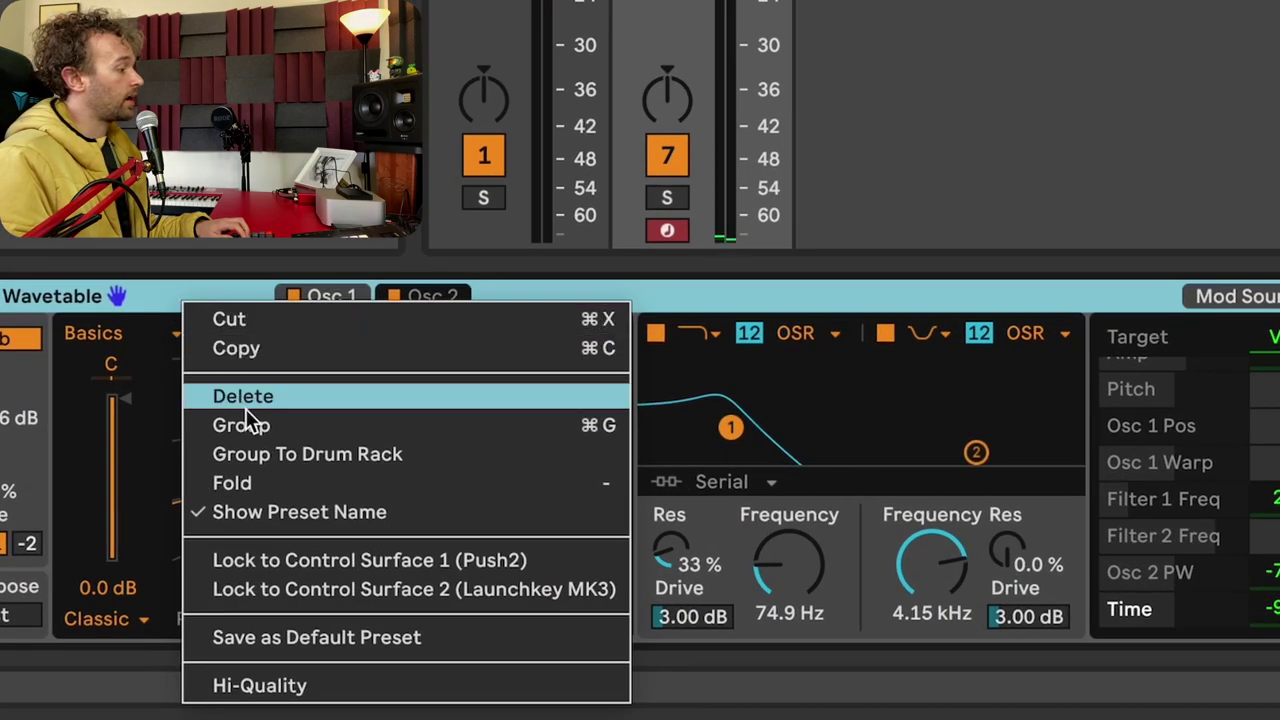
pyautogui.click(250, 424)
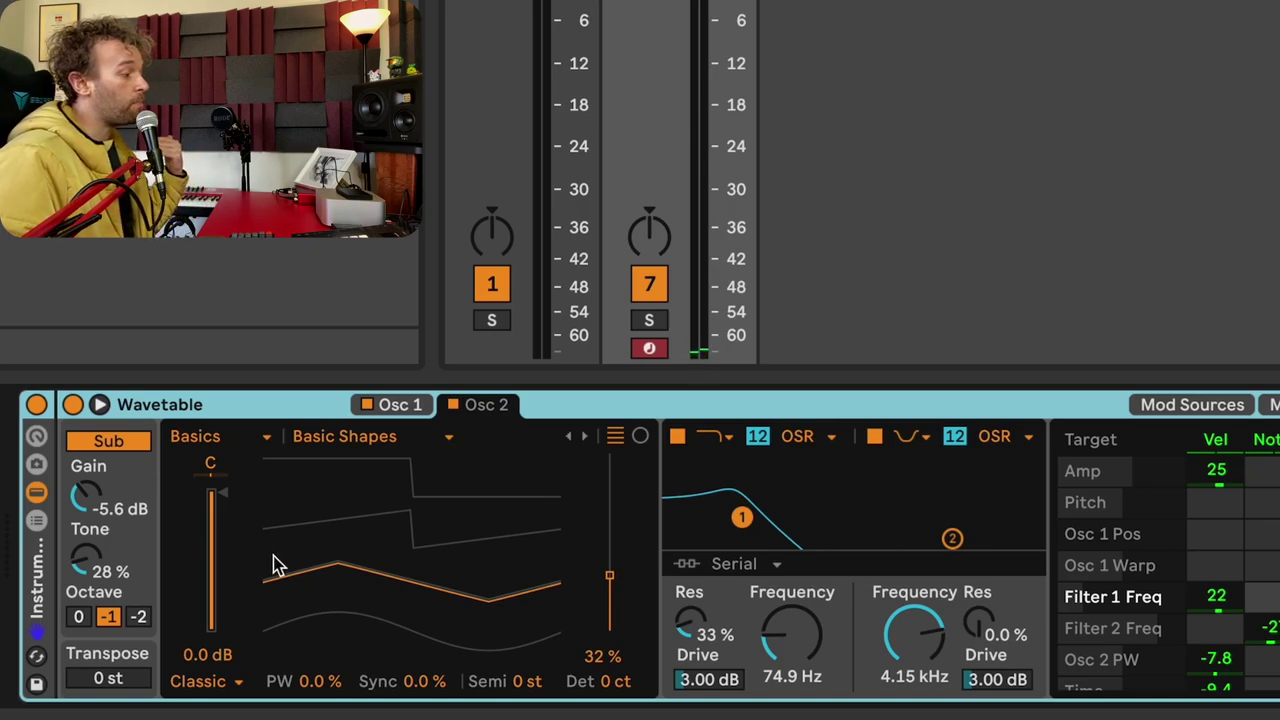
pyautogui.click(185, 470)
pyautogui.click(800, 643)
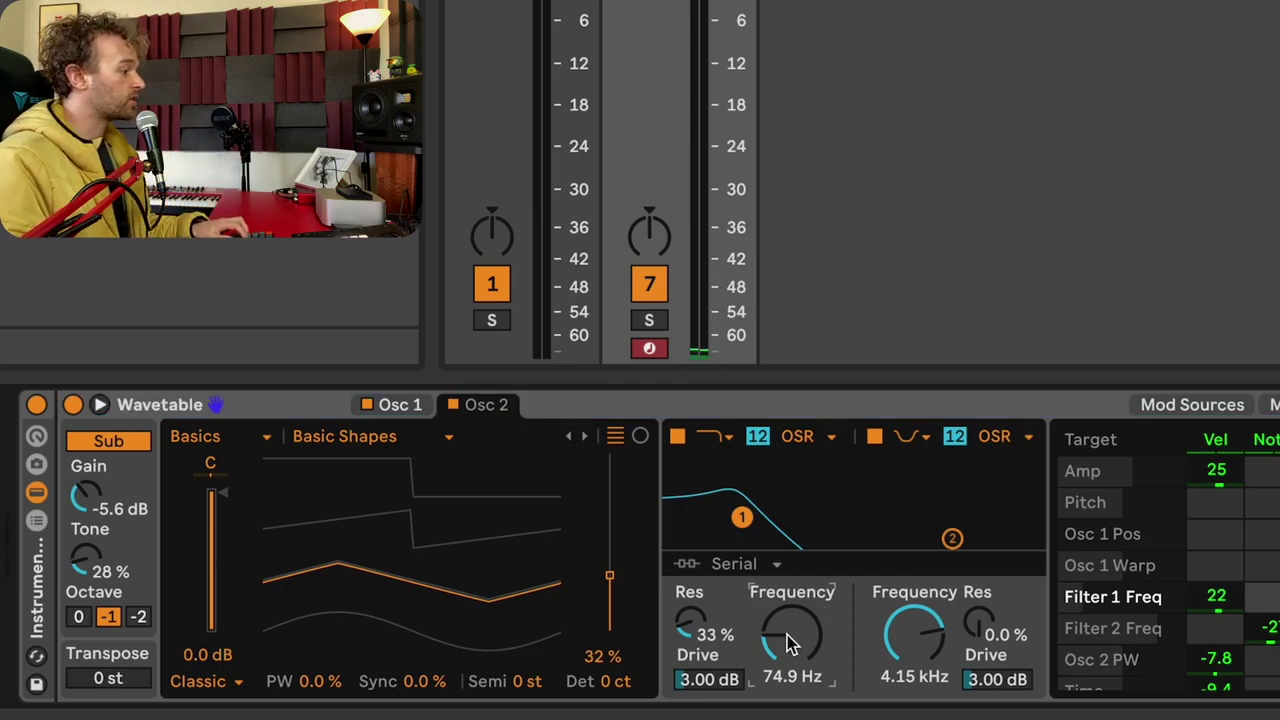
# Map Wavetable's Filter 1 frequency (74.9 Hz) to the rack's Macro 1
pyautogui.rightClick(786, 641)
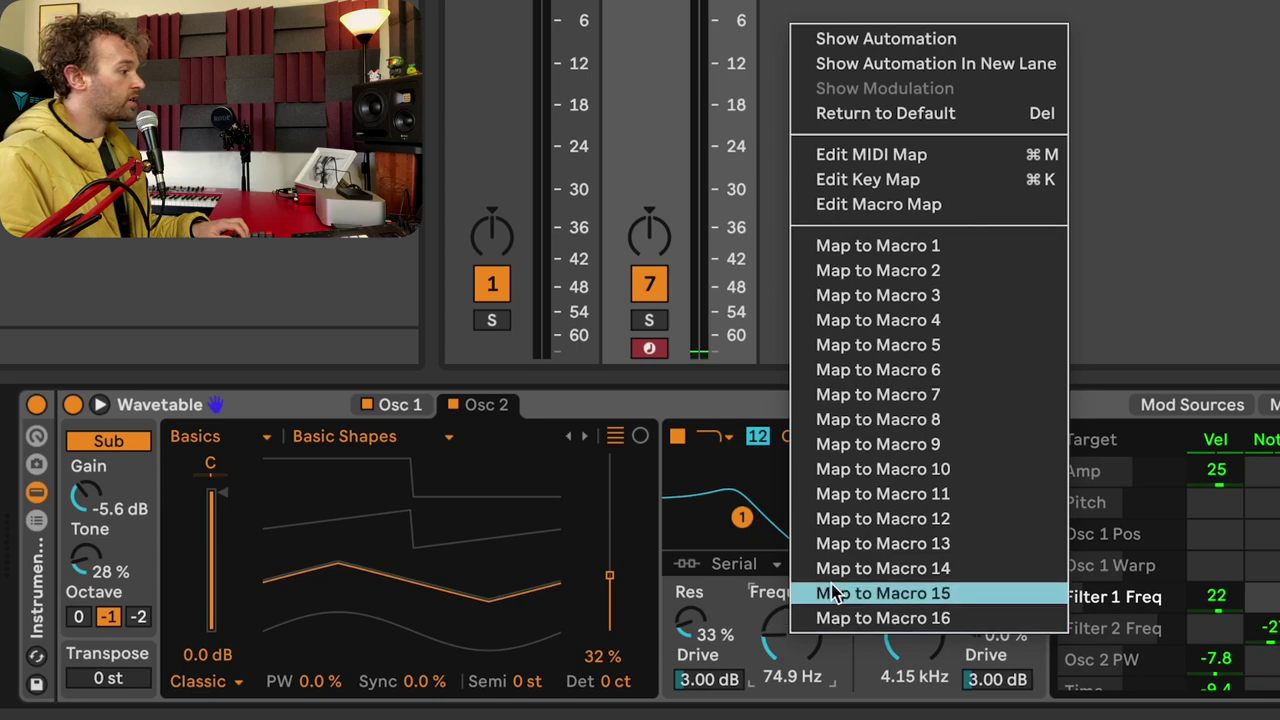
pyautogui.click(988, 250)
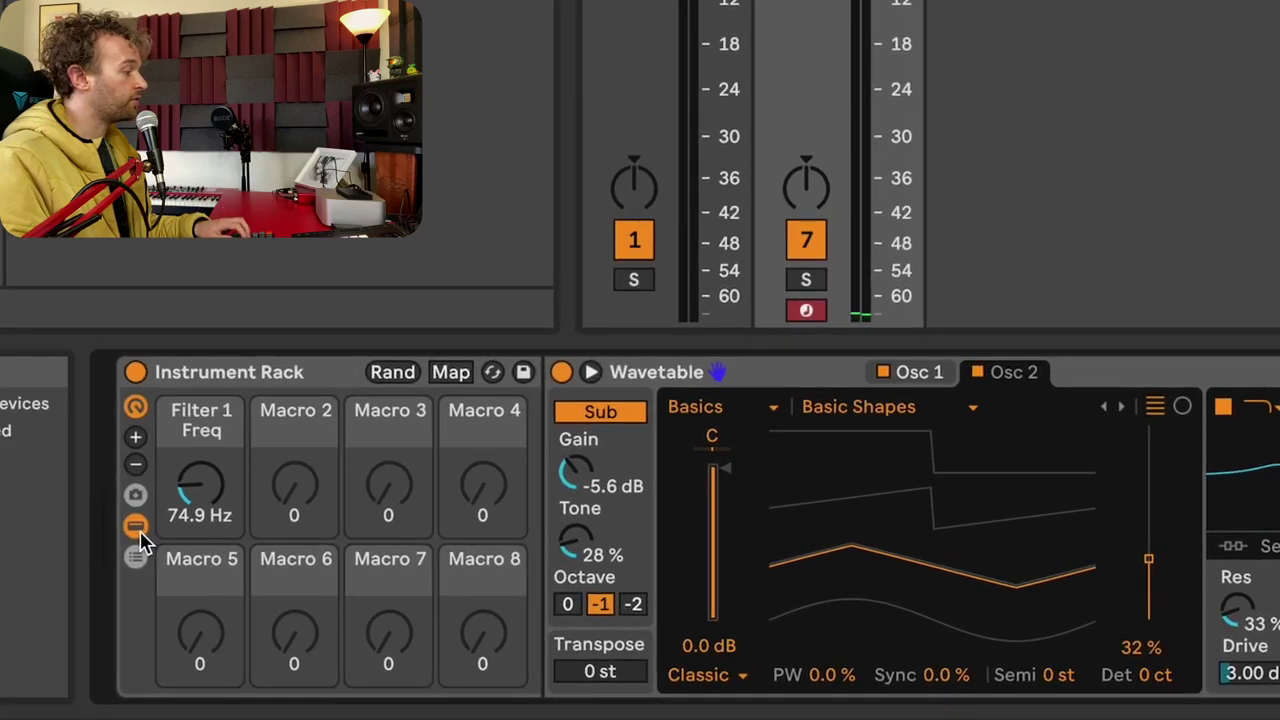
# Hide the rack's device chain and rename the rack 'MT - Pushing Stars'
pyautogui.click(140, 532)
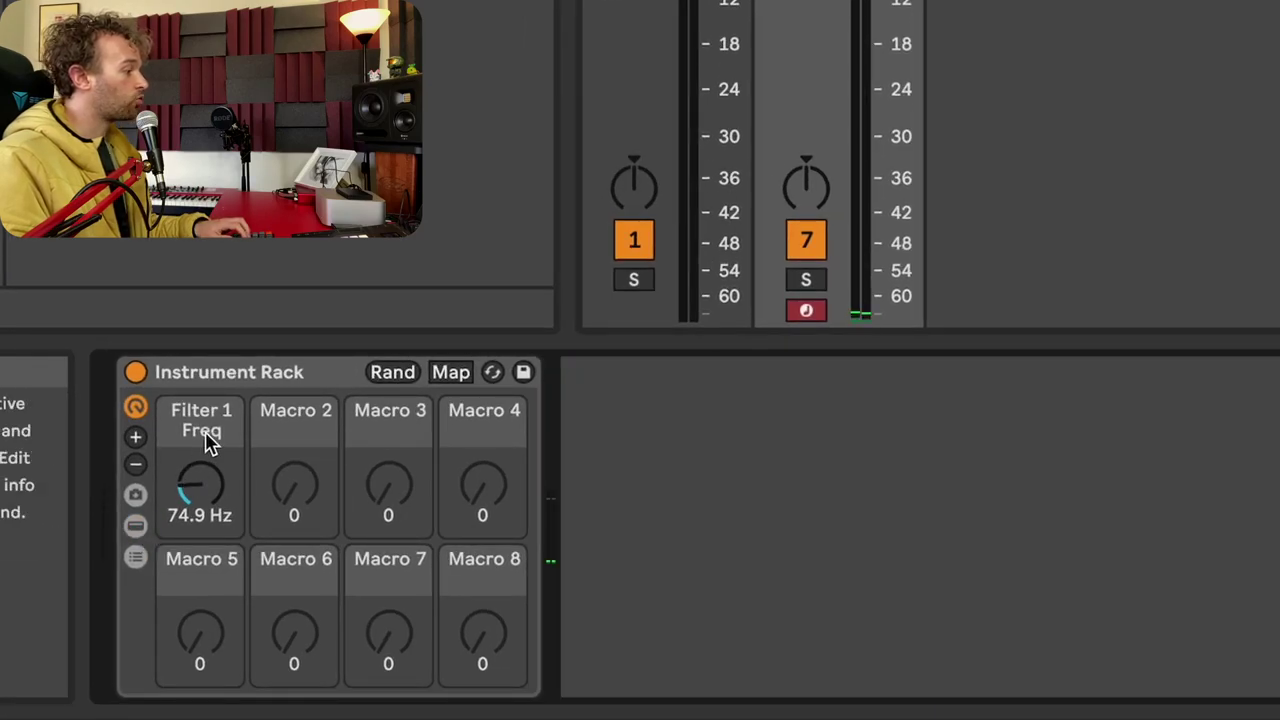
pyautogui.rightClick(228, 381)
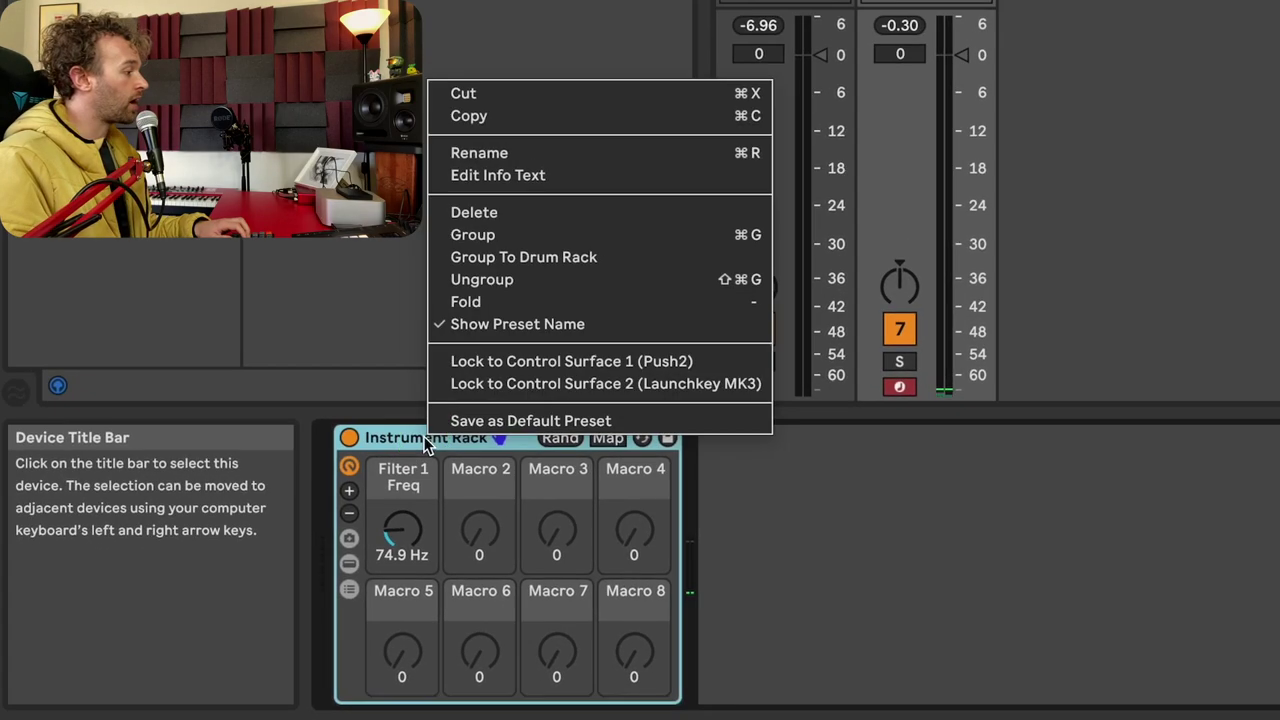
pyautogui.click(494, 156)
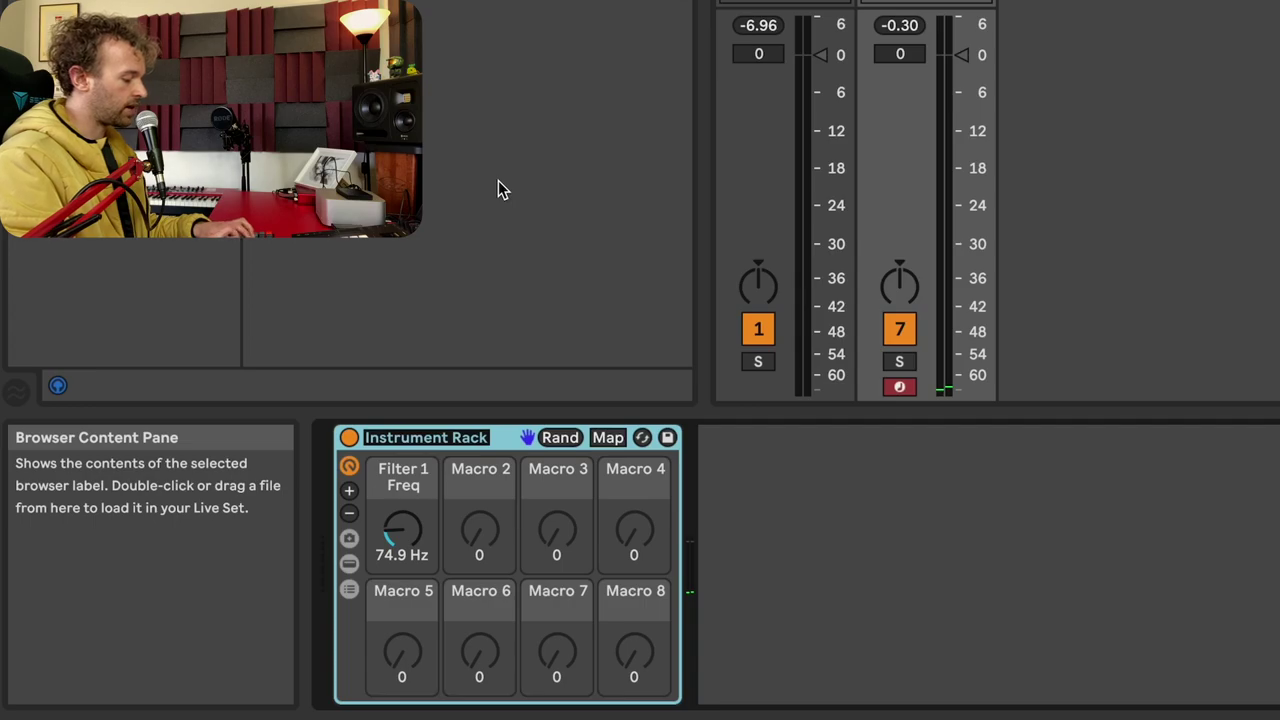
pyautogui.write('MT -')
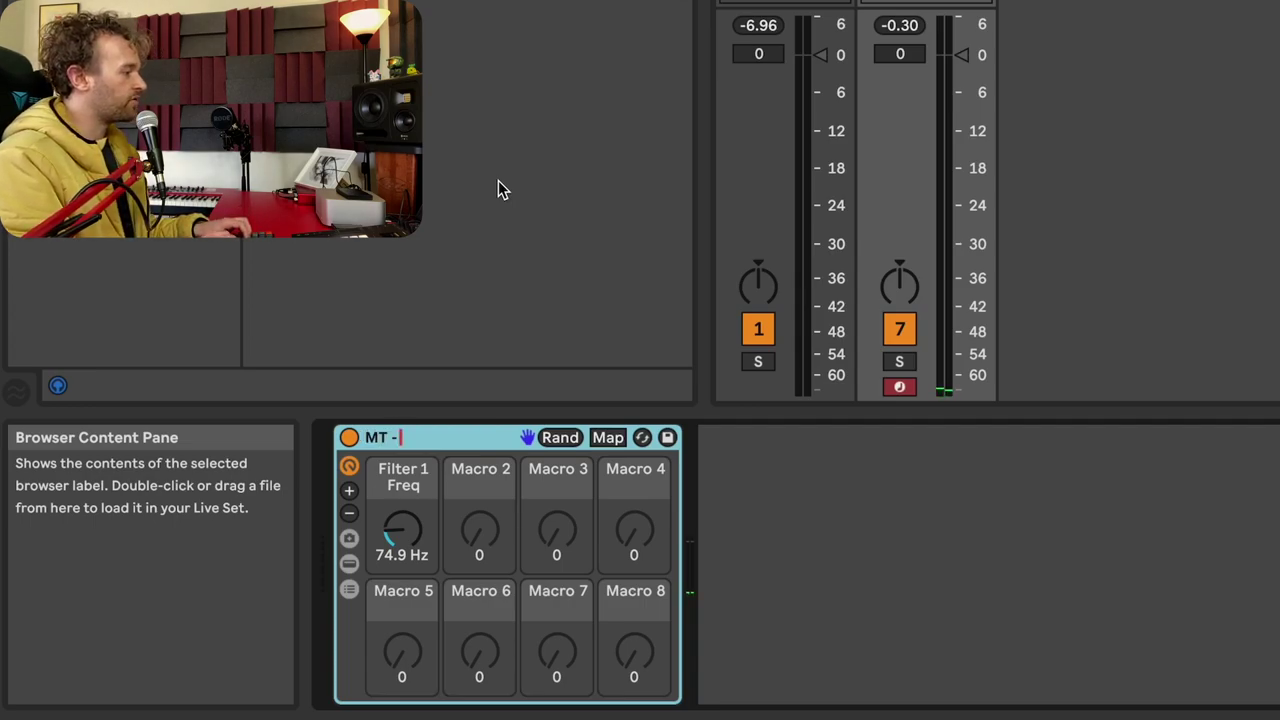
pyautogui.write(' Pushing Stars')
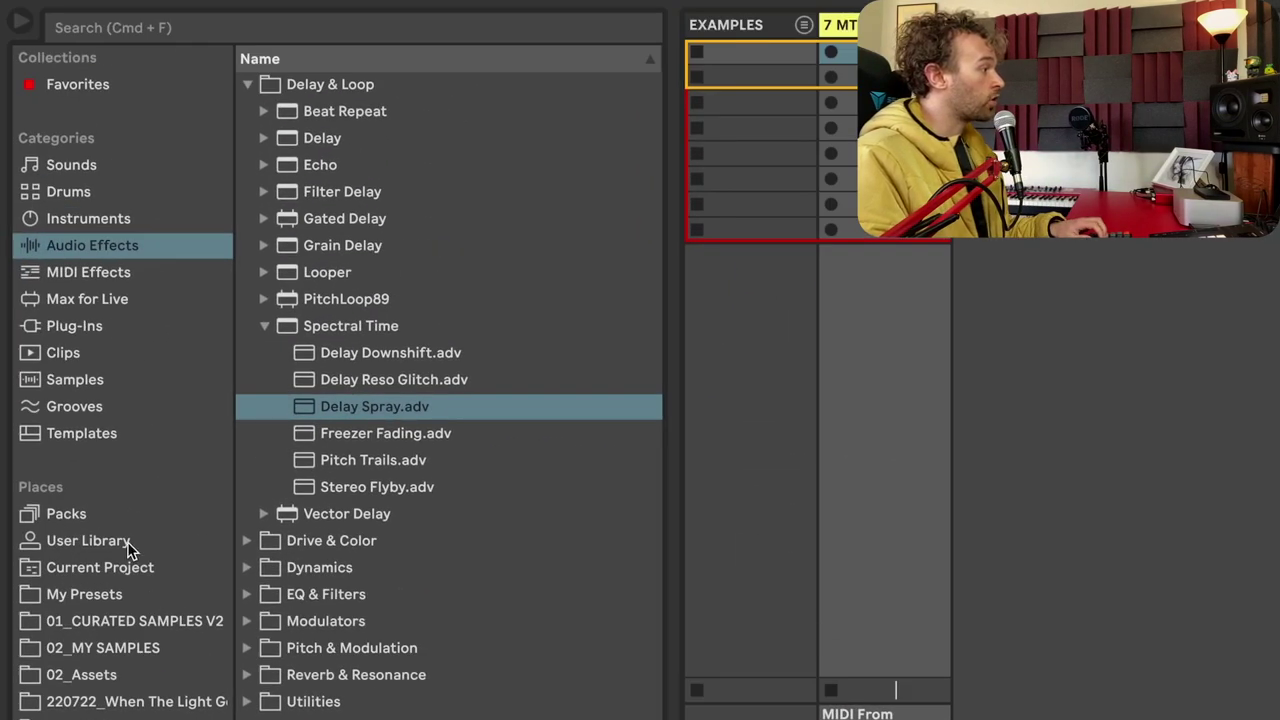
# Save the rack as MT - Pushing Stars.adg in the User Library and load it onto a new track
pyautogui.click(128, 542)
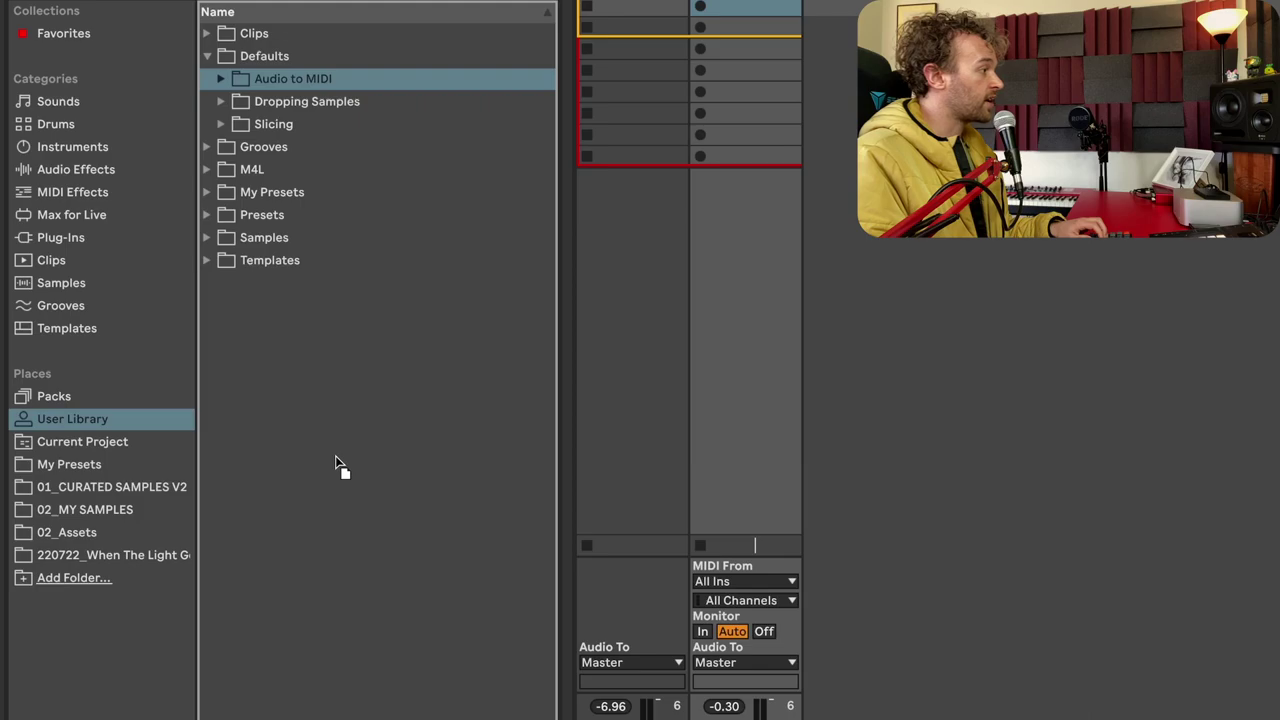
pyautogui.moveTo(336, 456); pyautogui.dragTo(336, 456)
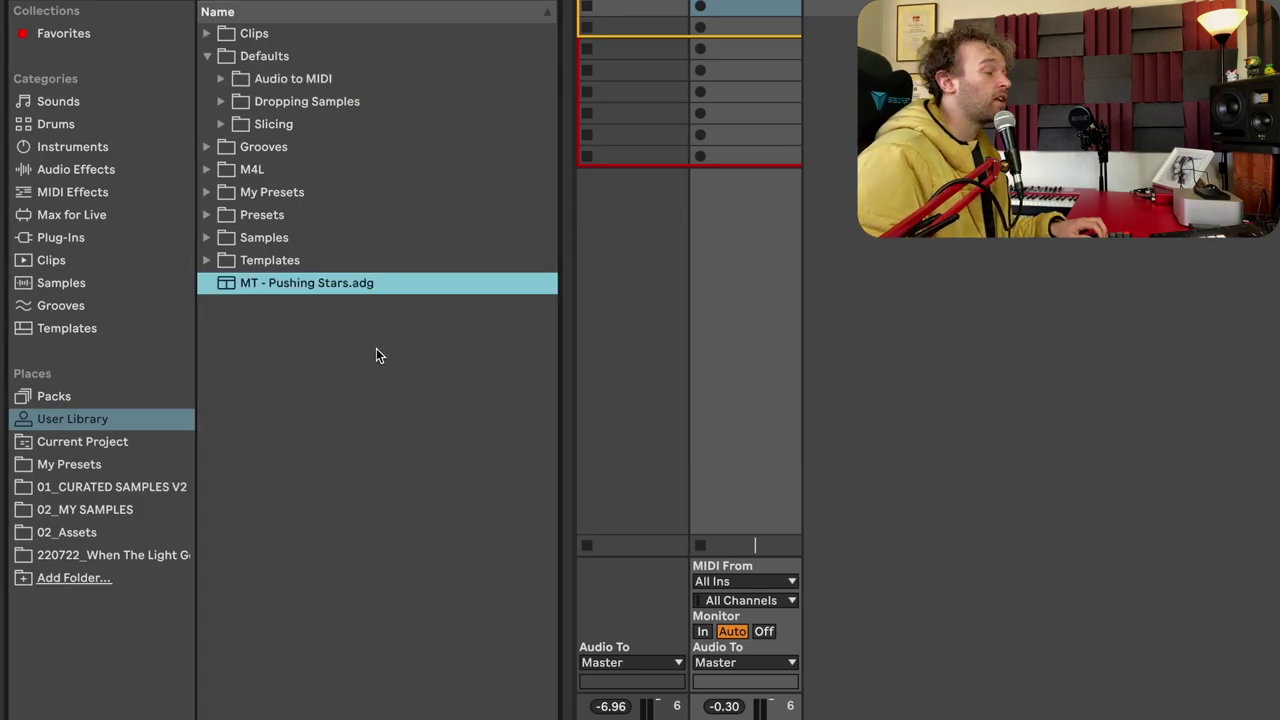
pyautogui.click(343, 286)
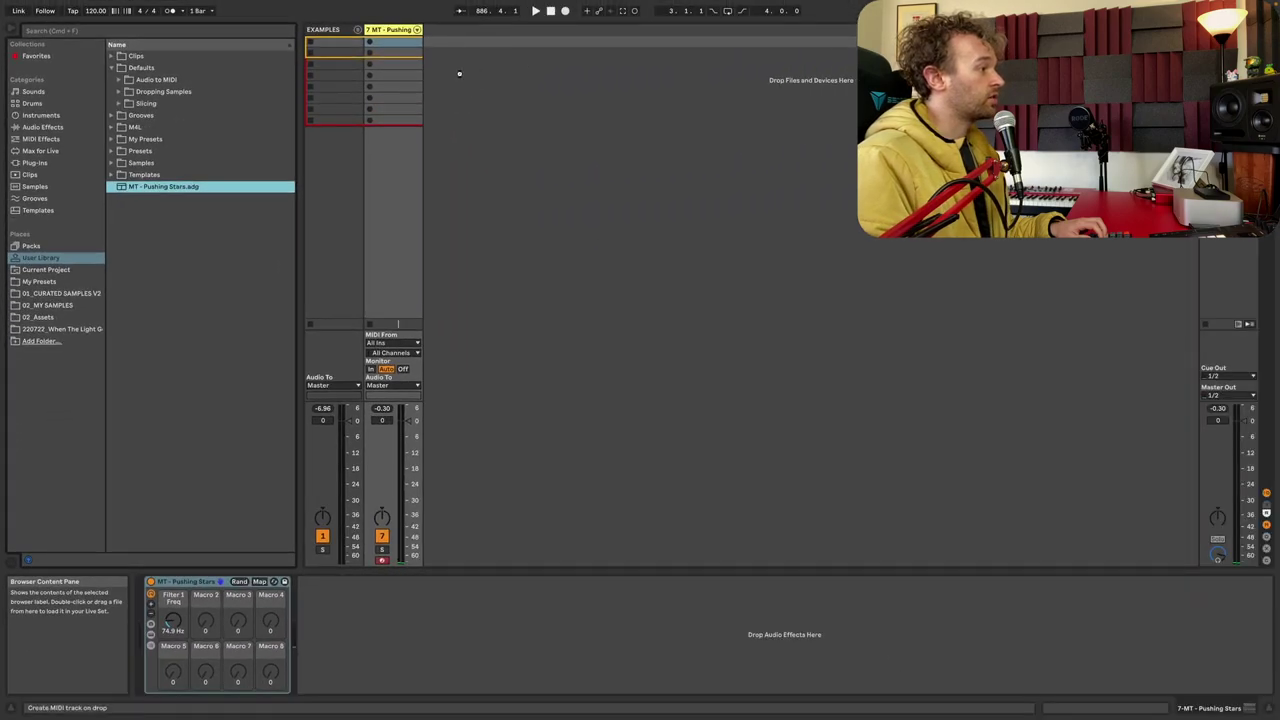
pyautogui.press('Return')
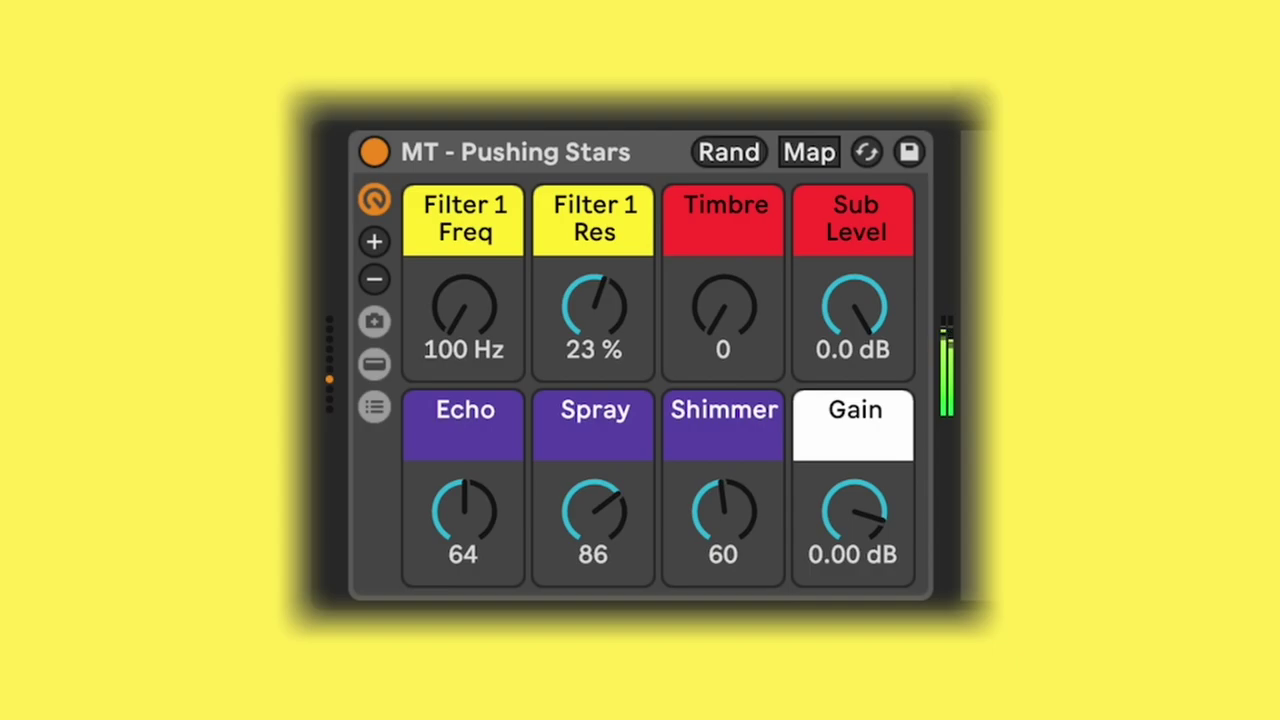
# Turn the Timbre macro up to 48, Filter 1 Freq to 248 Hz, and Shimmer and Spray to 90
pyautogui.moveTo(715, 321); pyautogui.dragTo(715, 271)
pyautogui.moveTo(486, 314); pyautogui.dragTo(486, 294)
pyautogui.moveTo(722, 512); pyautogui.dragTo(722, 484)
pyautogui.moveTo(614, 527); pyautogui.dragTo(614, 523)
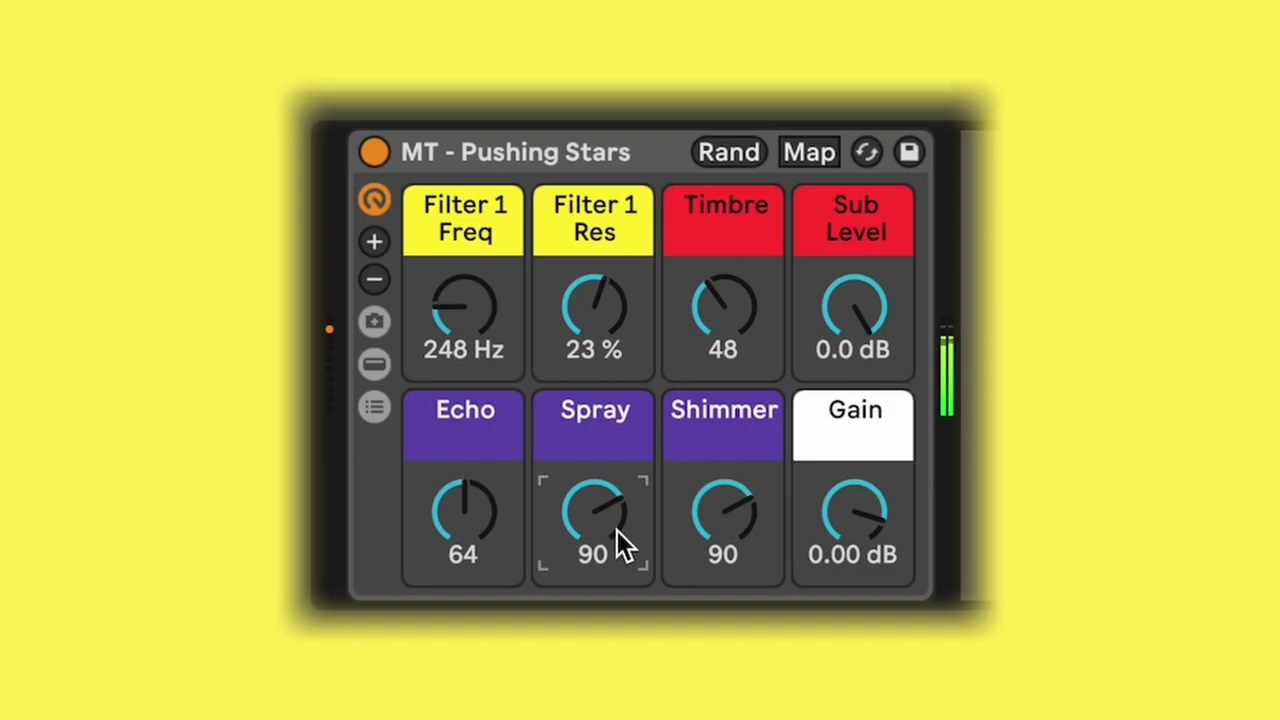